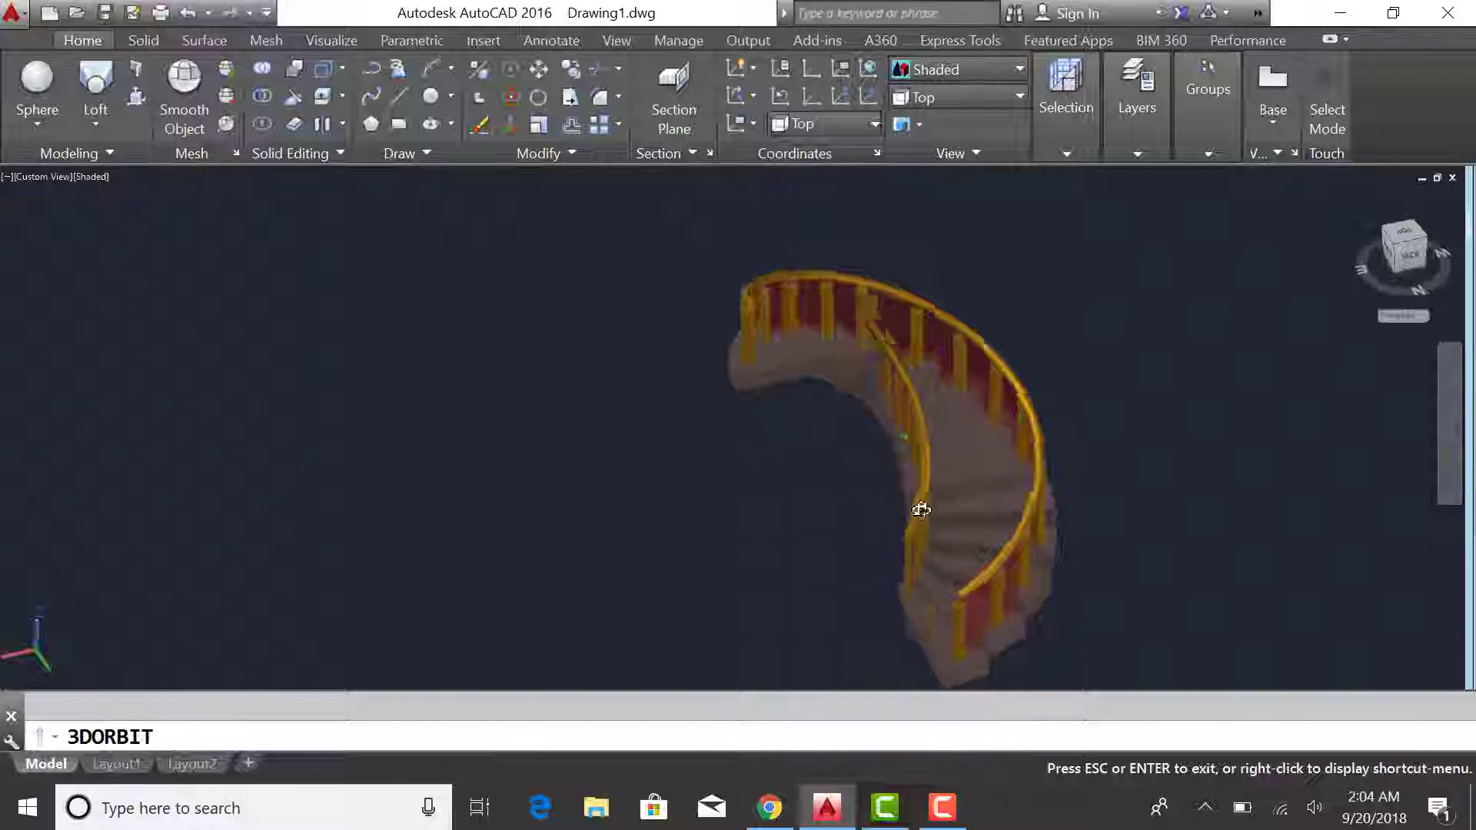
# Orbit the finished spiral staircase to view it from different sides.
pyautogui.moveTo(921, 510)
pyautogui.mouseDown()
pyautogui.moveTo(846, 497)
pyautogui.moveTo(989, 515)
pyautogui.moveTo(1044, 505)
pyautogui.moveTo(938, 512)
pyautogui.moveTo(951, 504)
pyautogui.mouseUp()
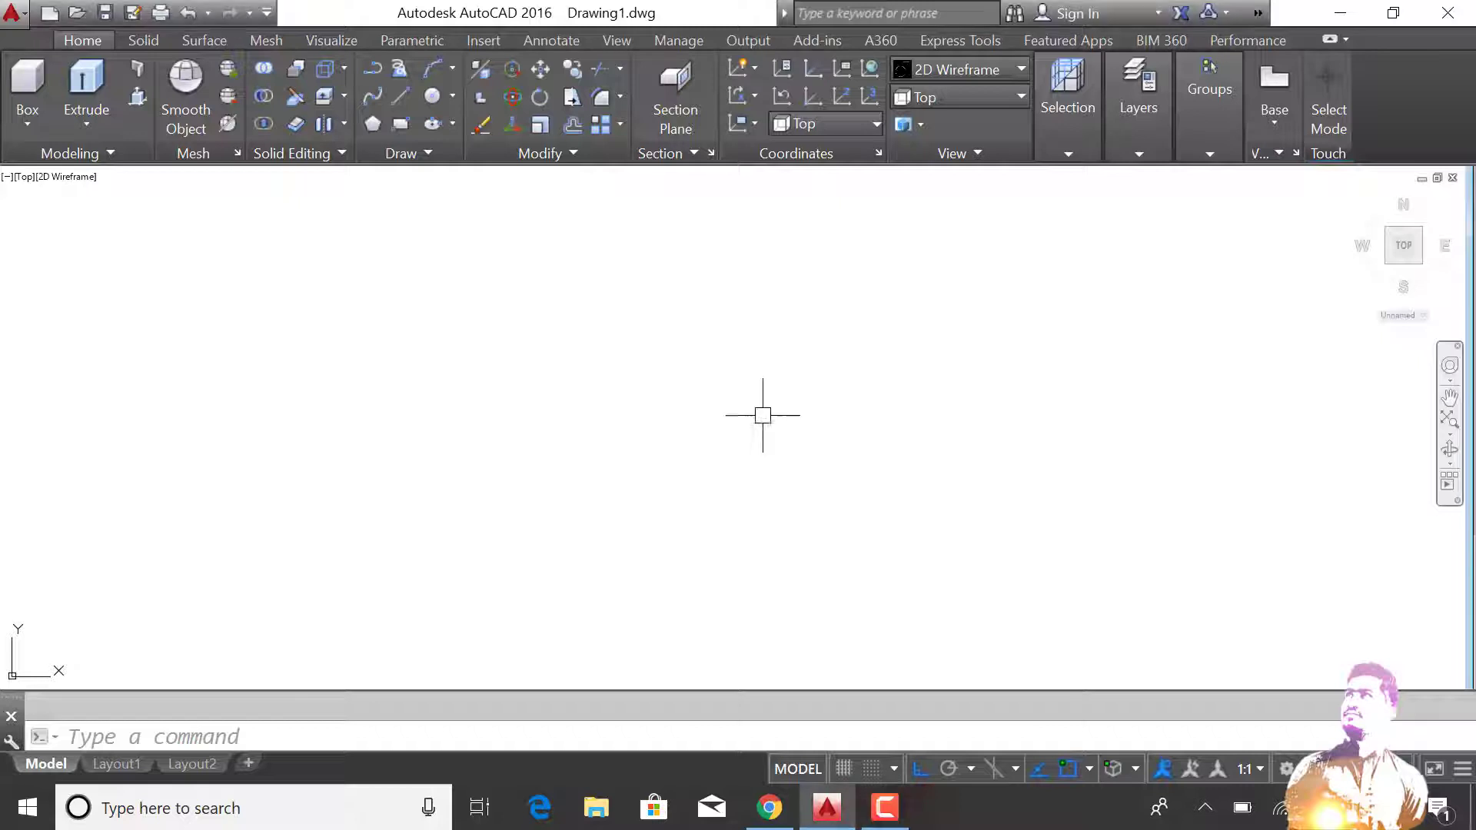
# Draw a circle by diameter and zoom to extents so it fills the view.
pyautogui.write('c')
pyautogui.press('Return')
pyautogui.click(702, 404)
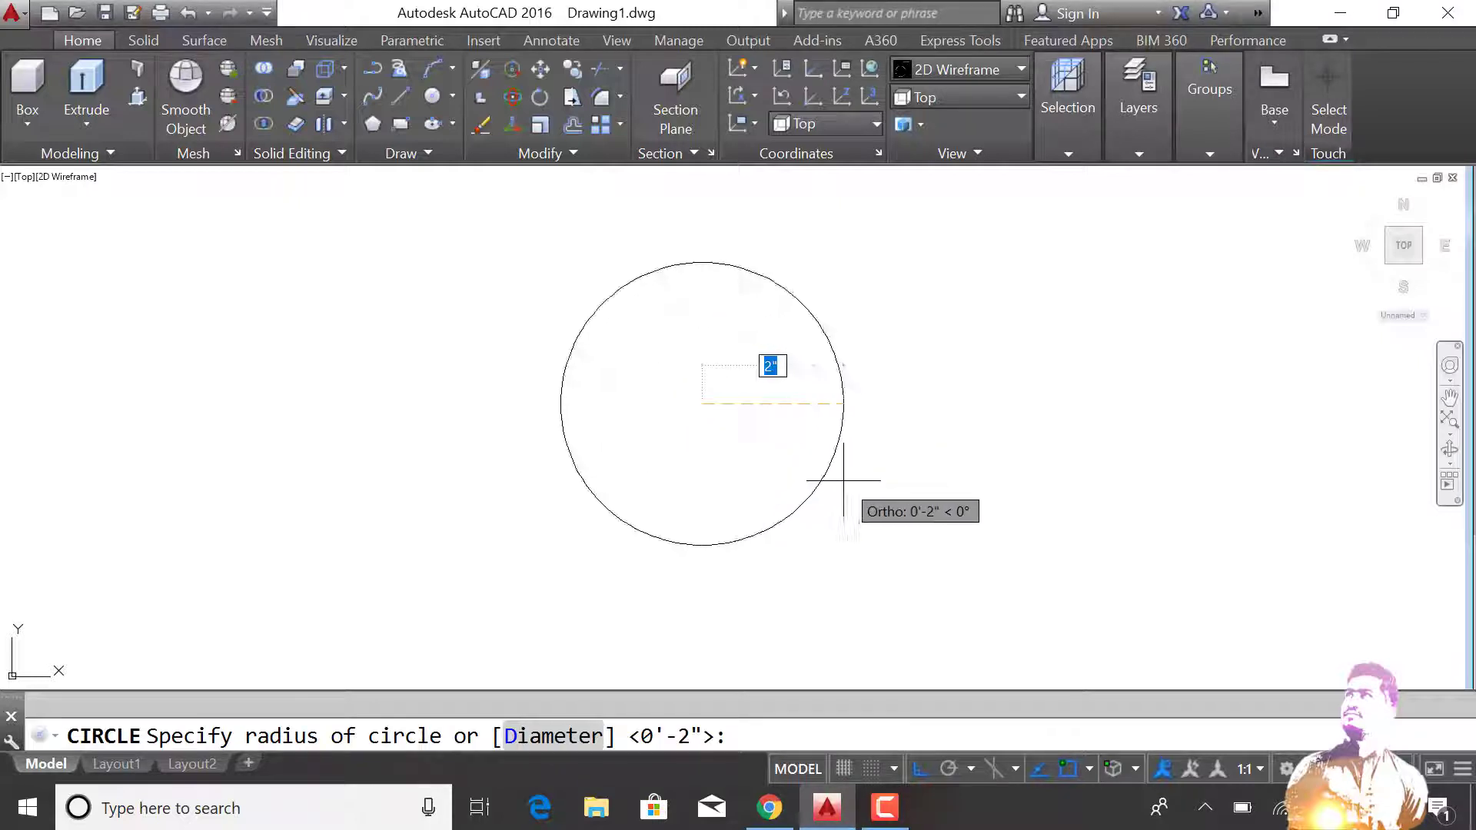
pyautogui.write('d')
pyautogui.press('Return')
pyautogui.write('z')
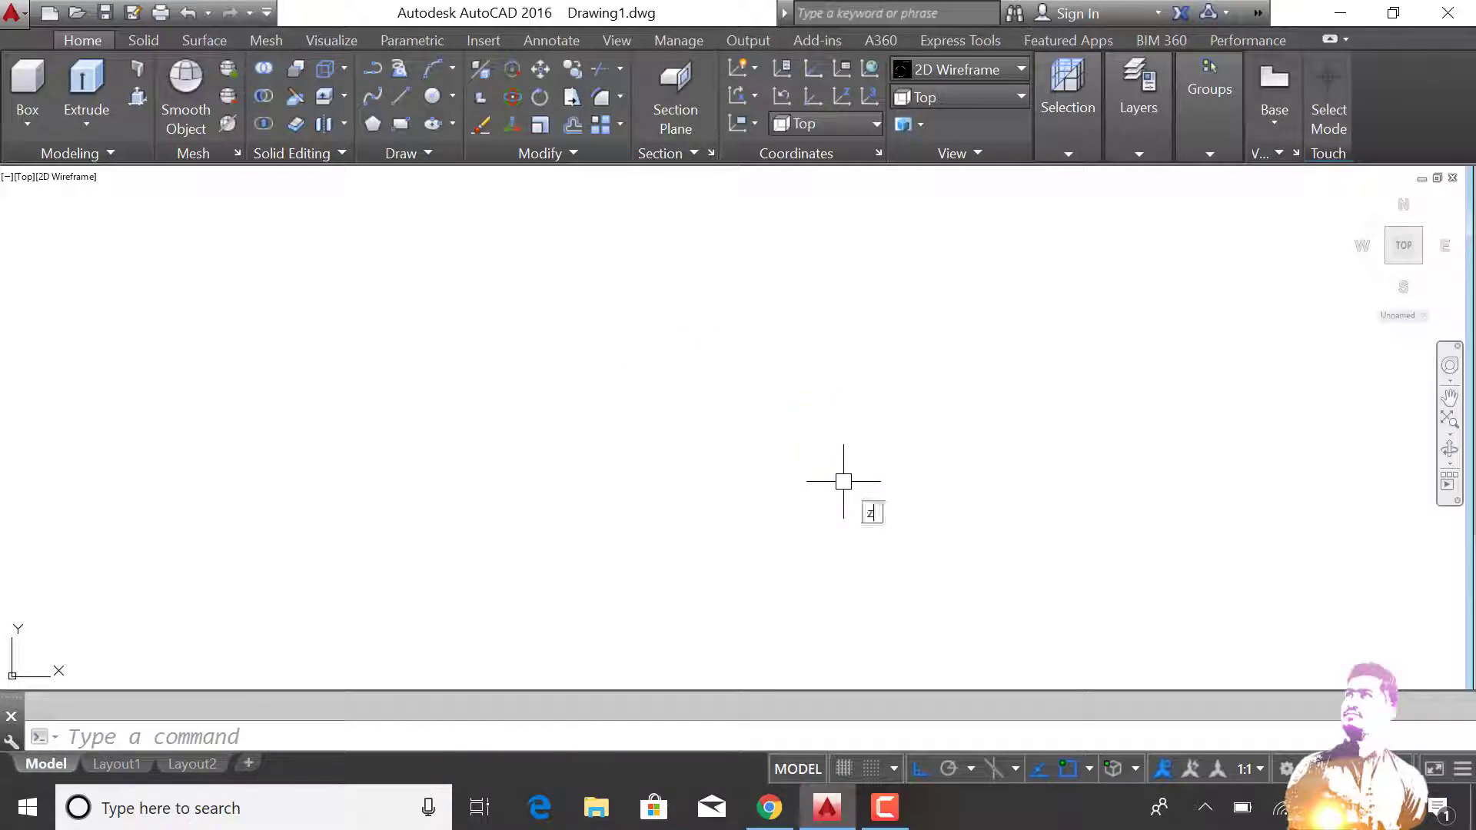
pyautogui.press('Return')
pyautogui.write('e')
pyautogui.press('Return')
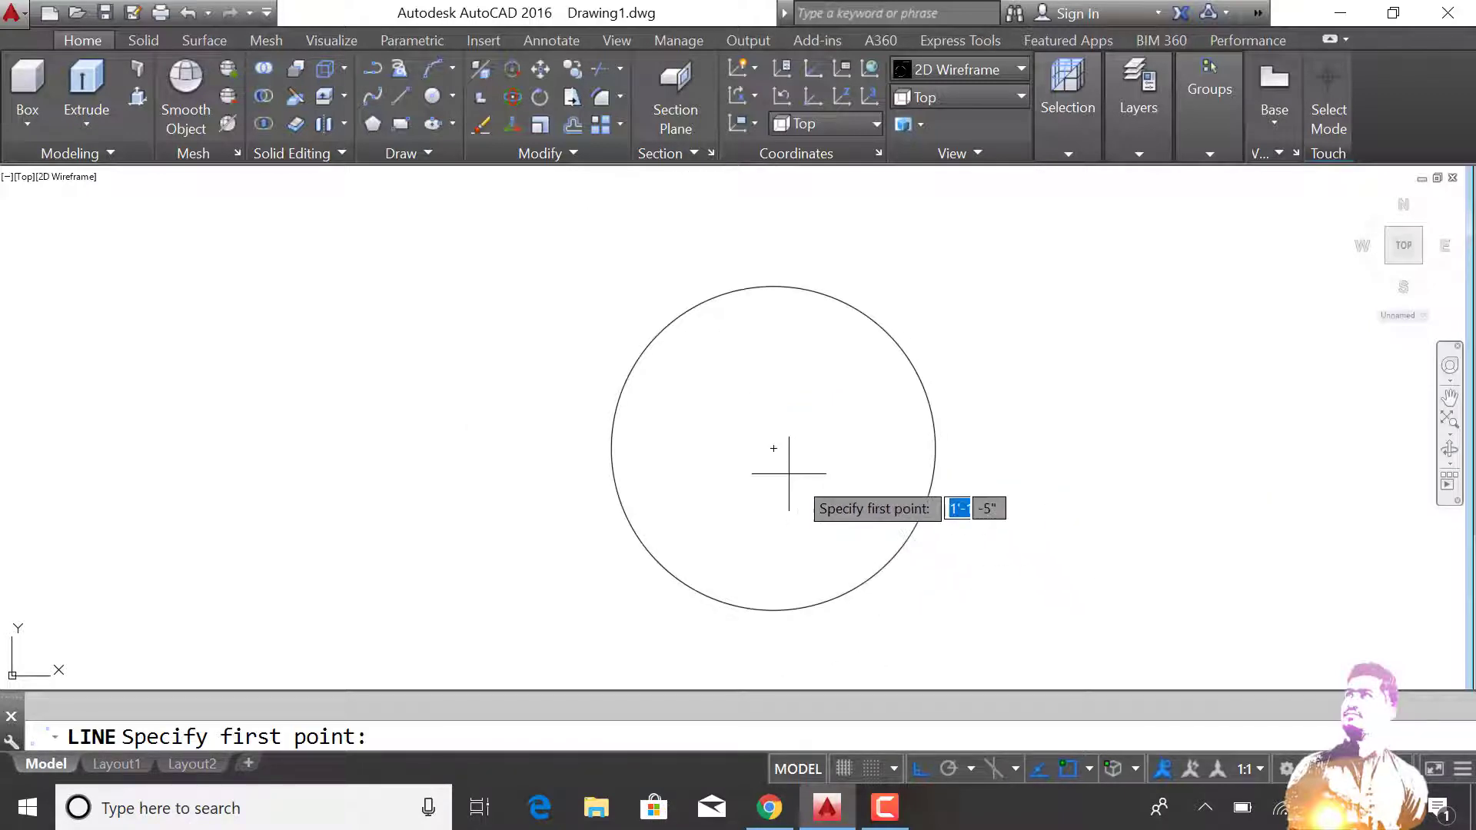
# Draw a radius line from the circle's centre to its right edge.
pyautogui.click(774, 448)
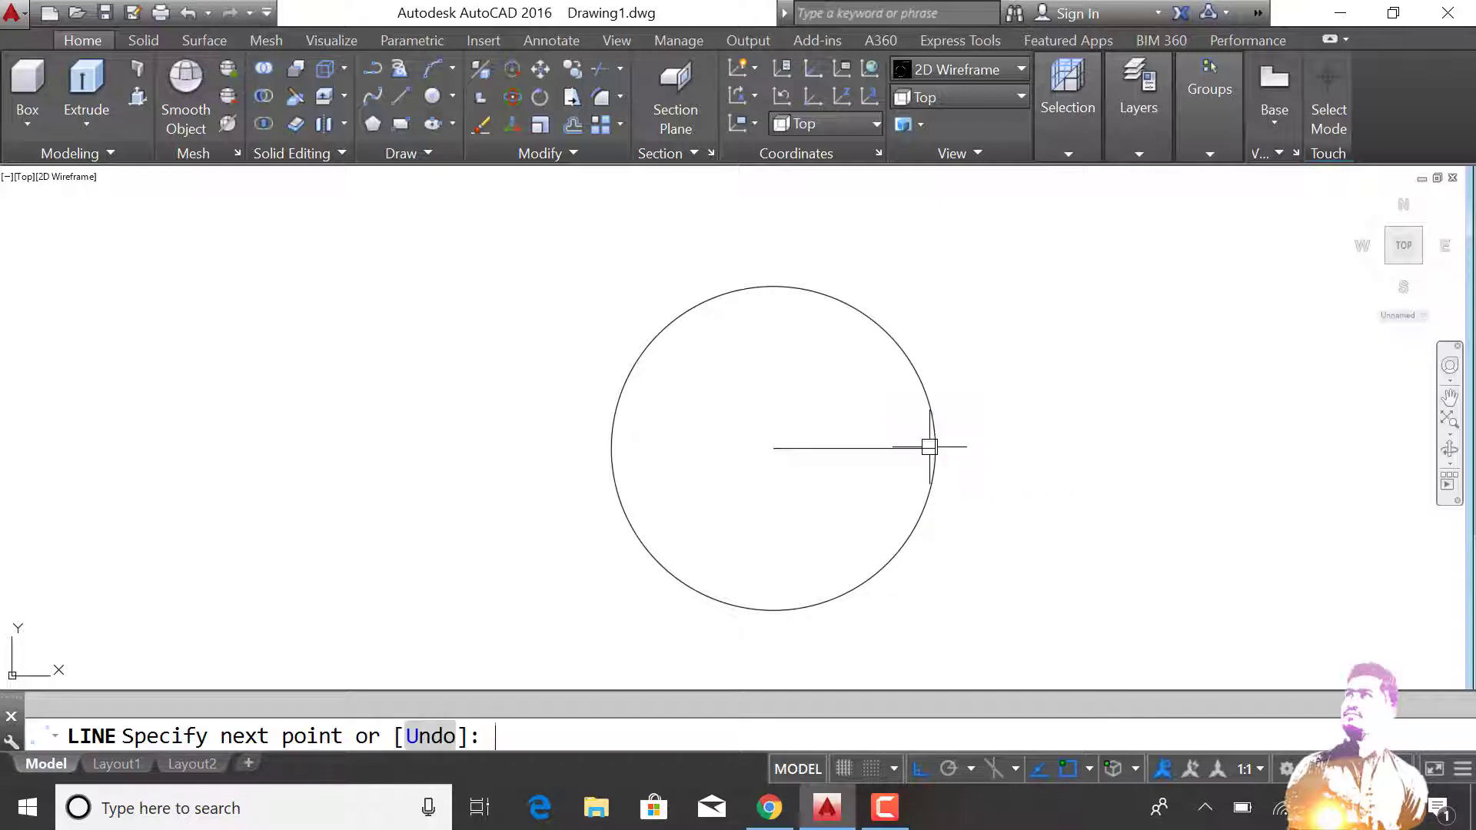
pyautogui.click(930, 446)
pyautogui.press('Return')
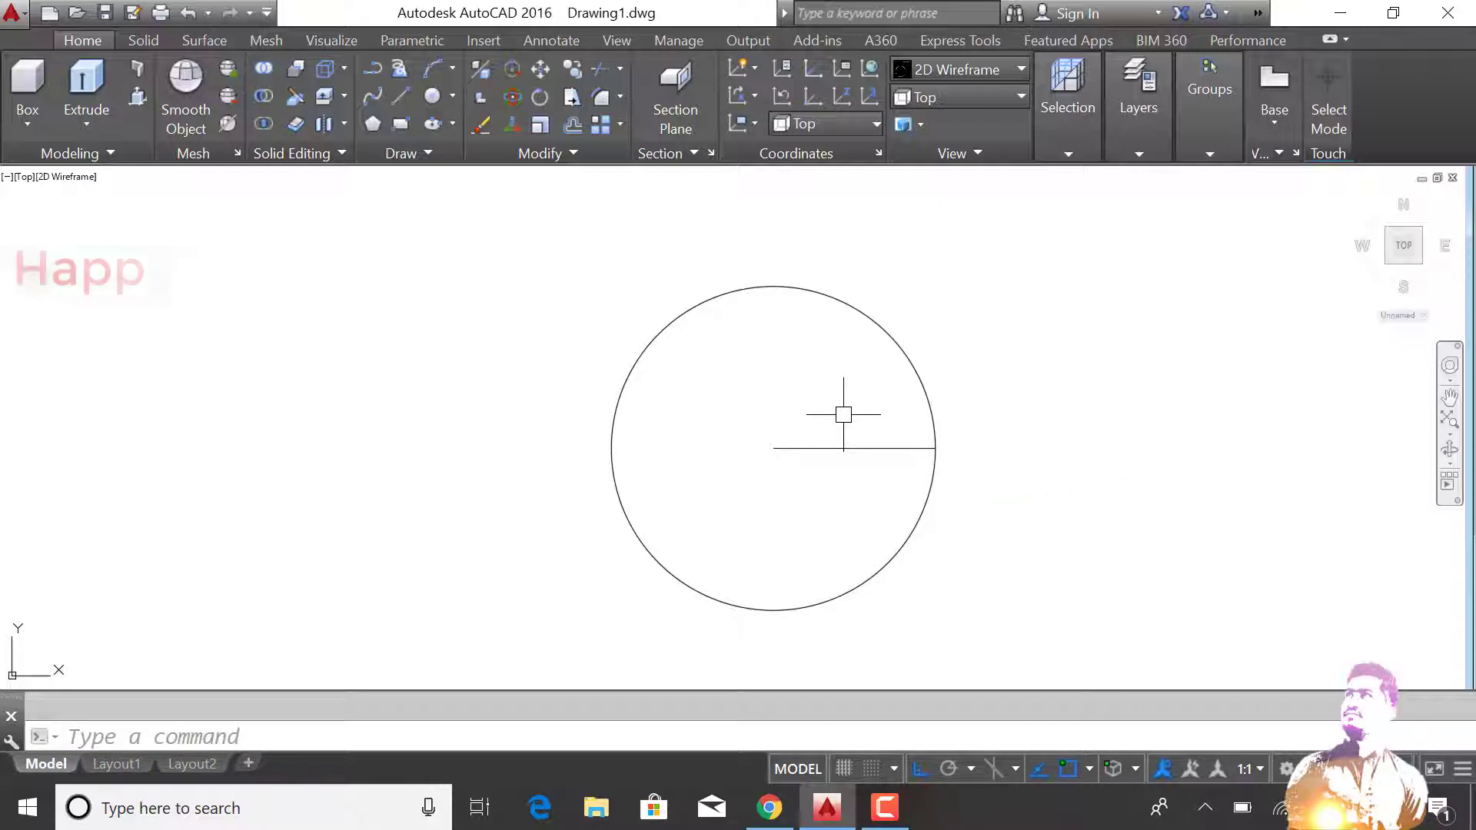
pyautogui.write('ar')
# Polar-array the radius line into 20 items about the circle's centre.
pyautogui.press('Return')
pyautogui.click(827, 448)
pyautogui.write('ARRAY')
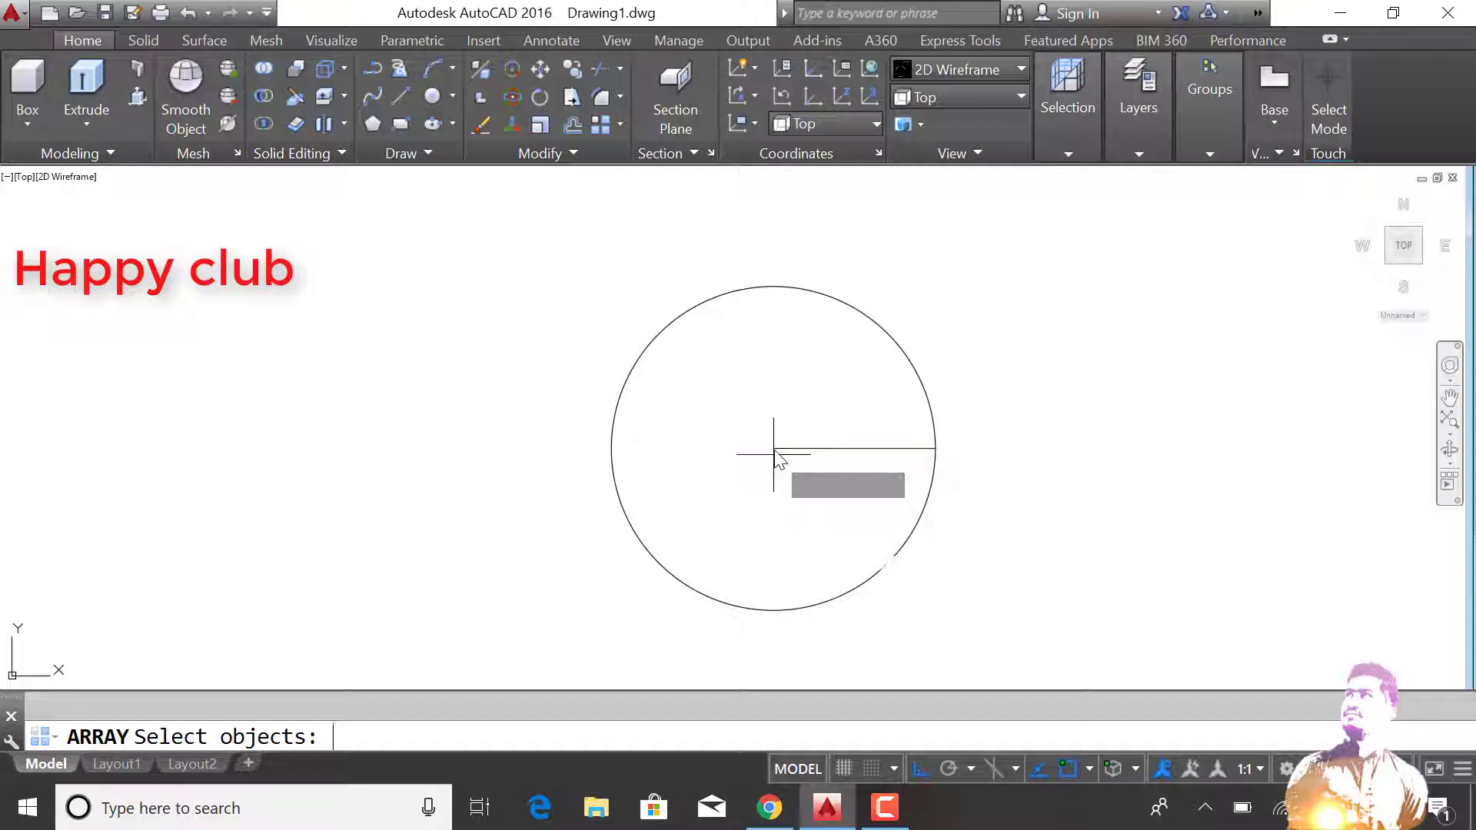
pyautogui.press('Return')
pyautogui.click(843, 562)
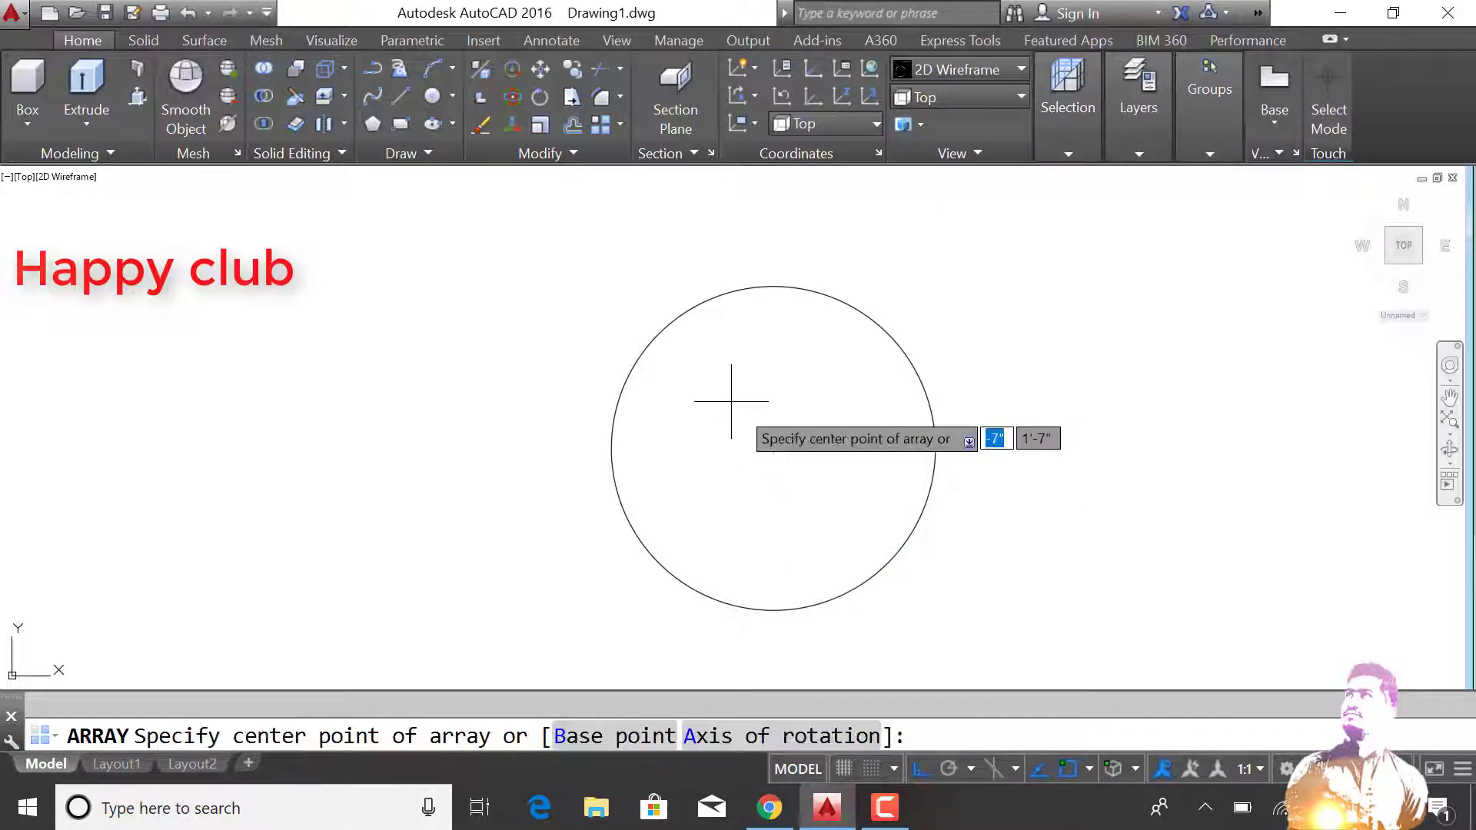
pyautogui.click(773, 448)
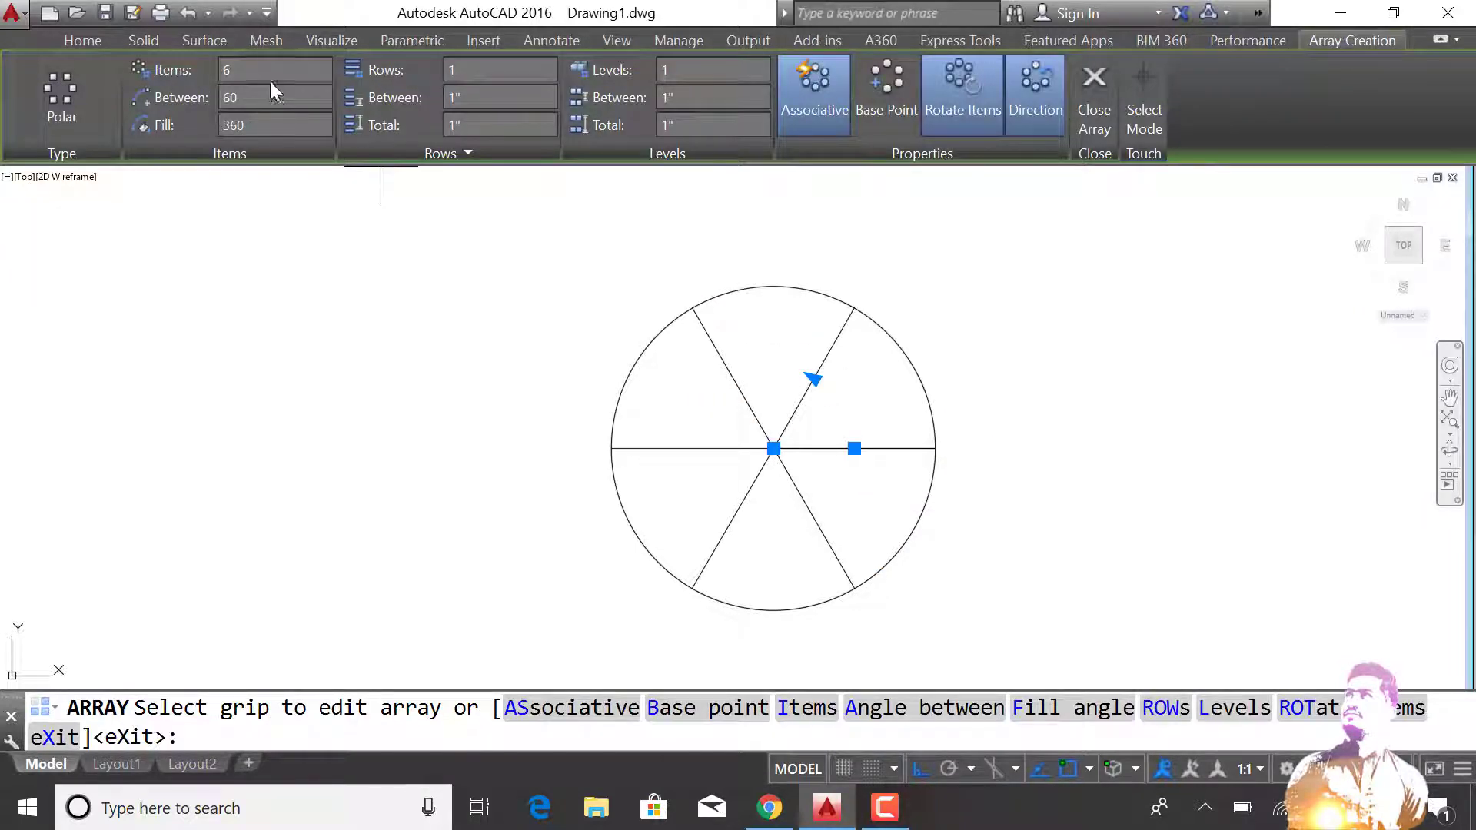
pyautogui.write('20')
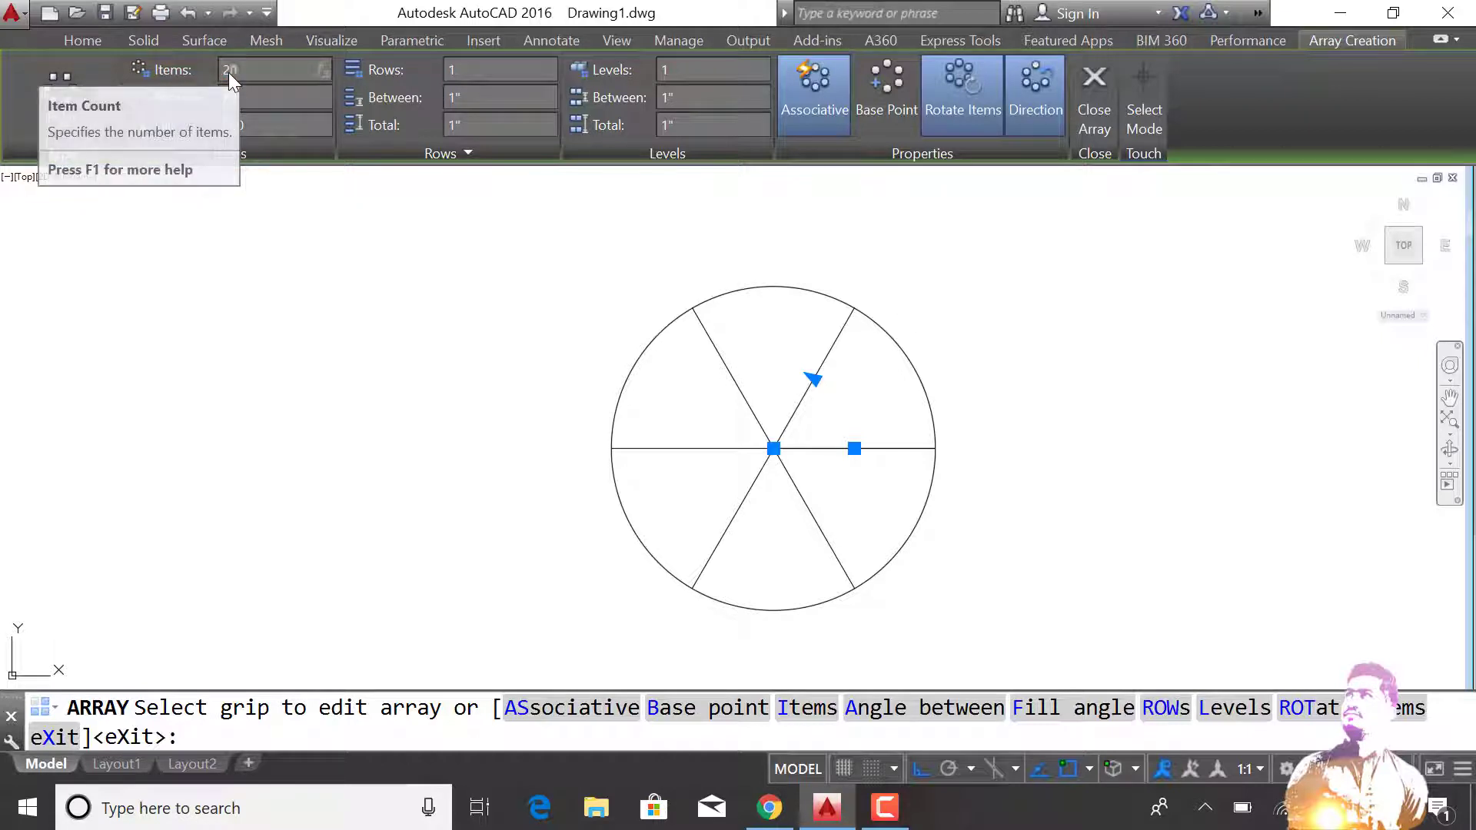
pyautogui.press('Return')
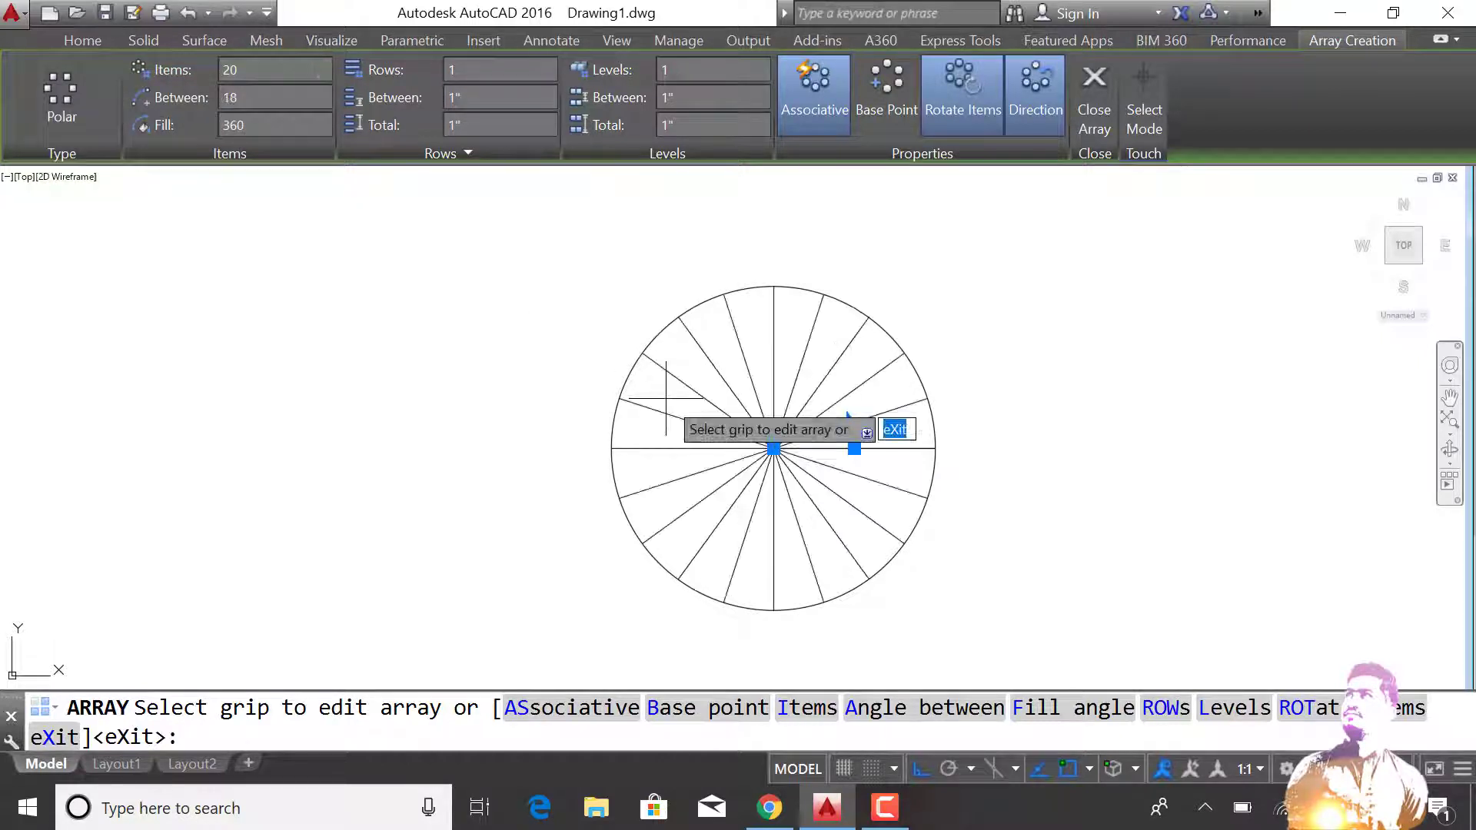
pyautogui.press('Return')
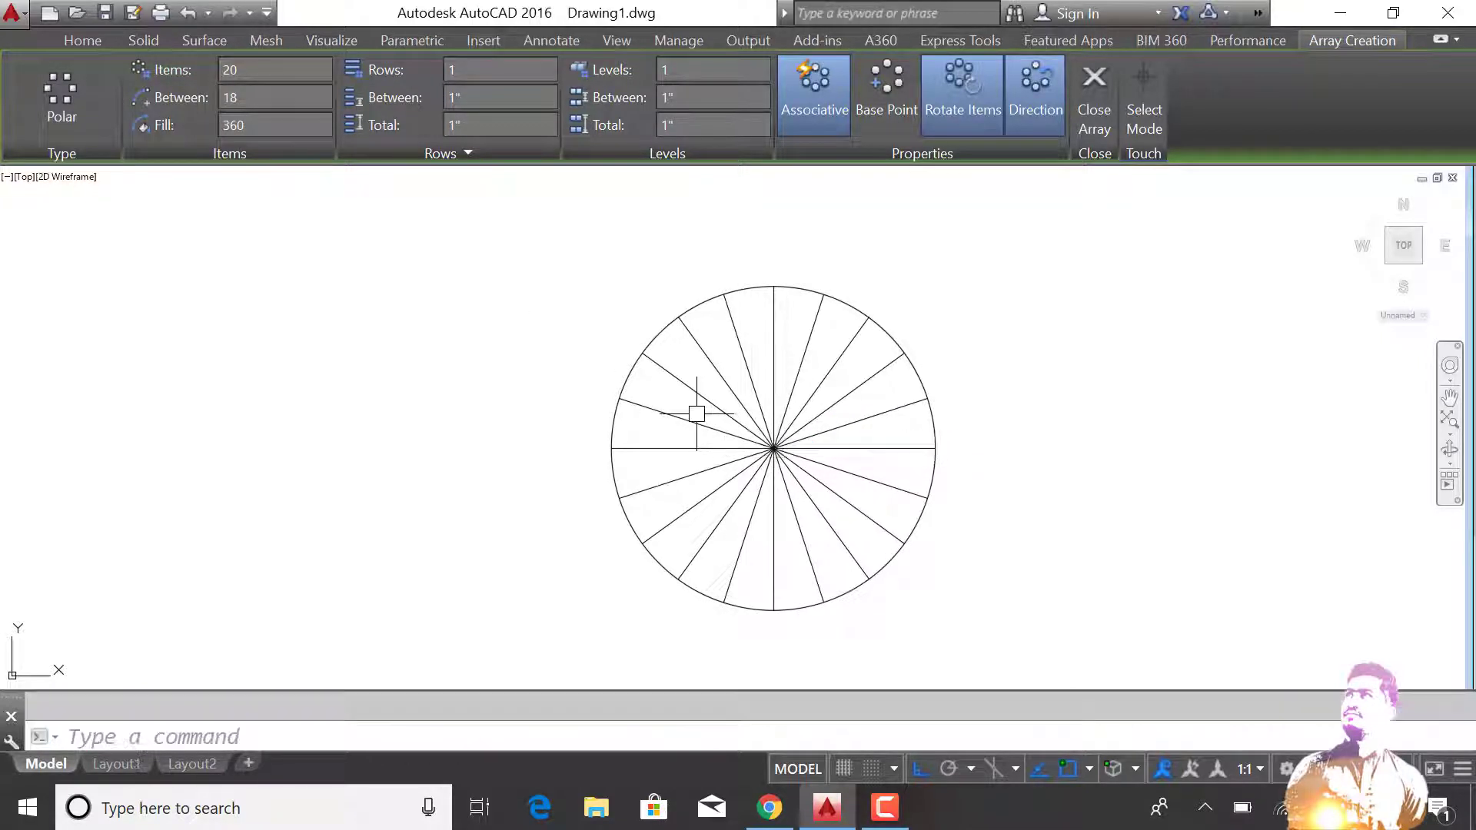
# Explode the line array and erase the spokes in the upper-right quarter.
pyautogui.write('x')
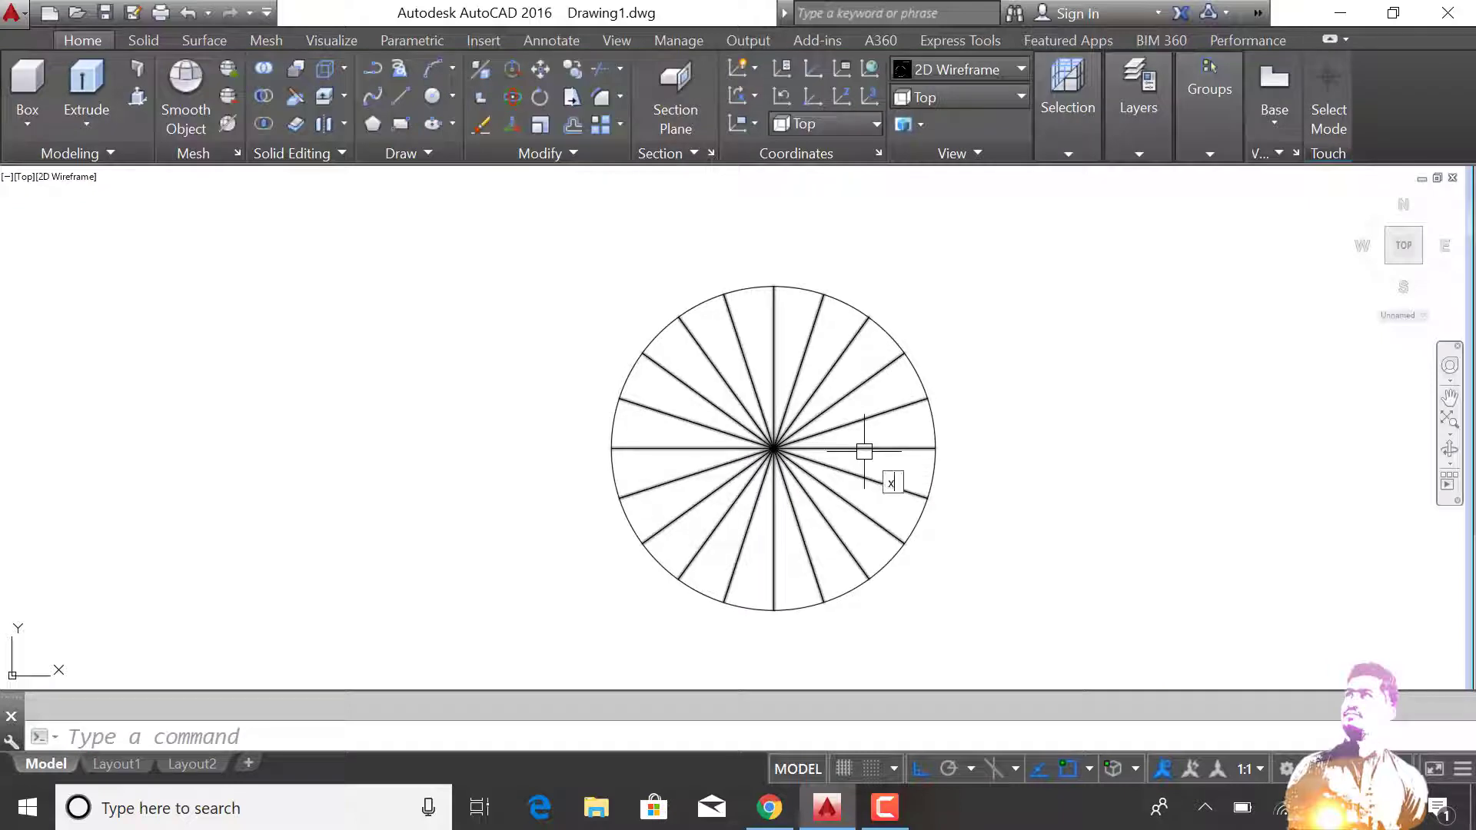
pyautogui.click(890, 392)
pyautogui.click(820, 464)
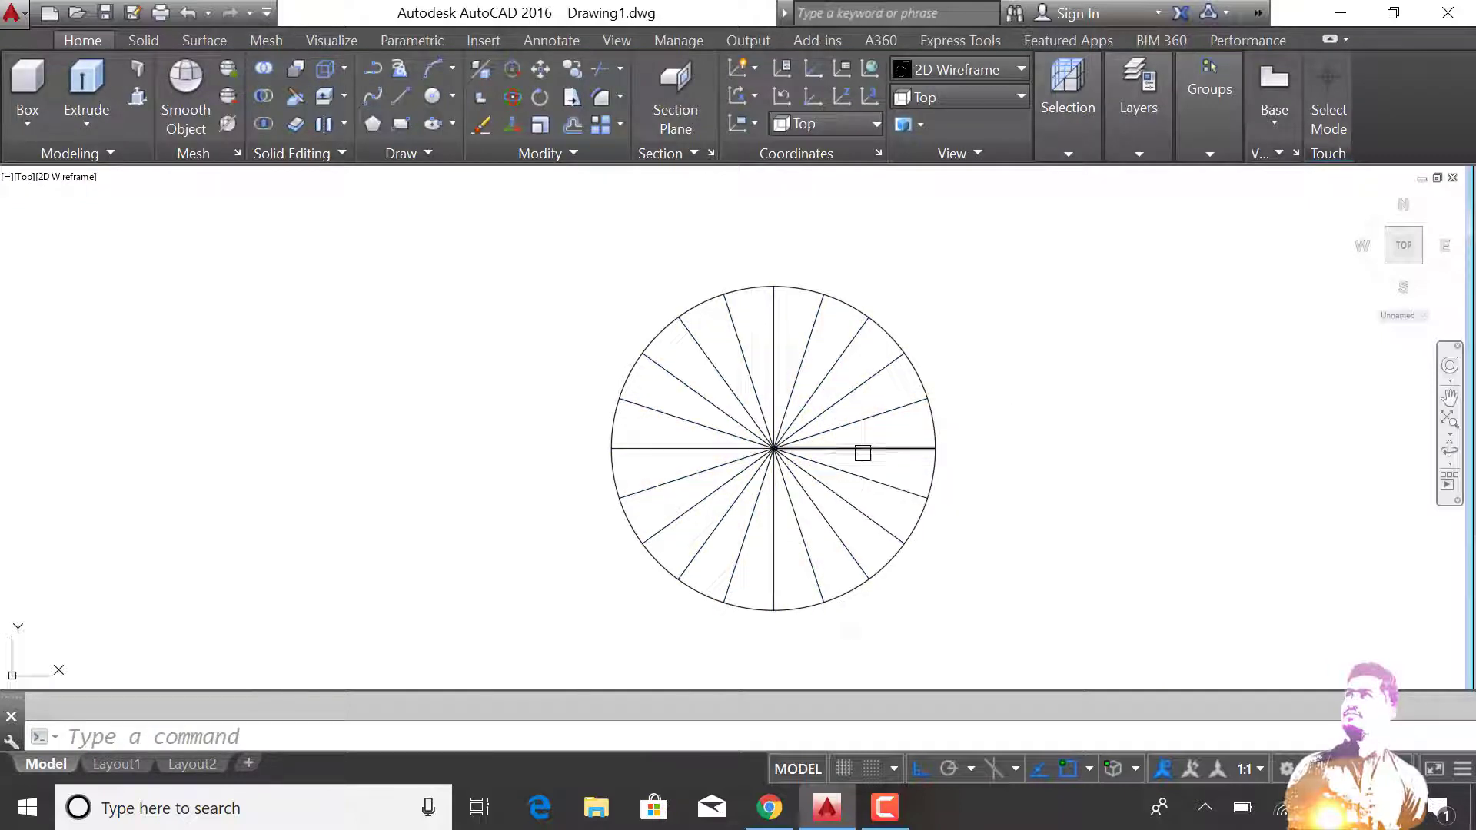
pyautogui.press('Return')
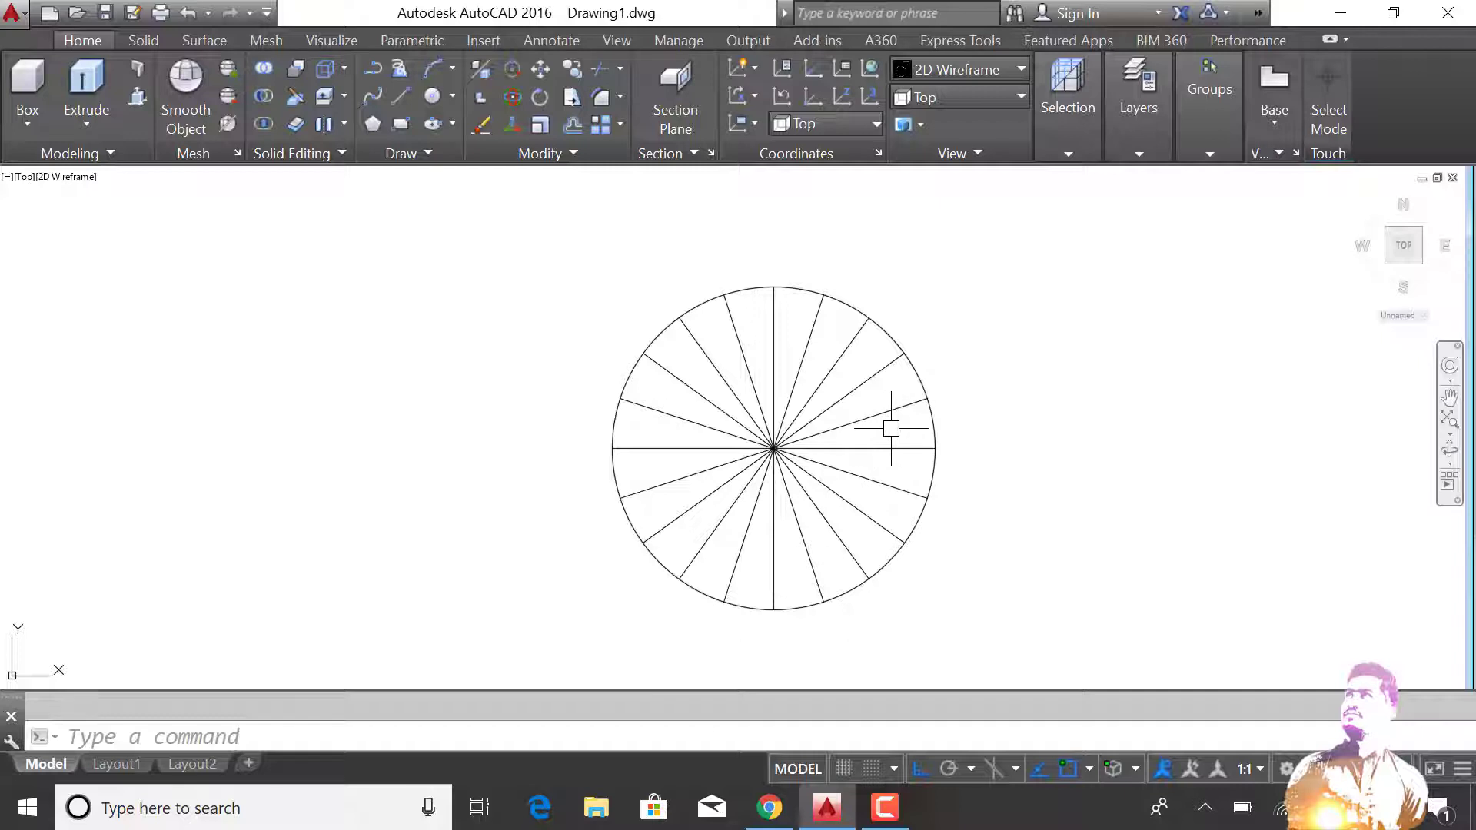
pyautogui.click(891, 428)
pyautogui.click(823, 341)
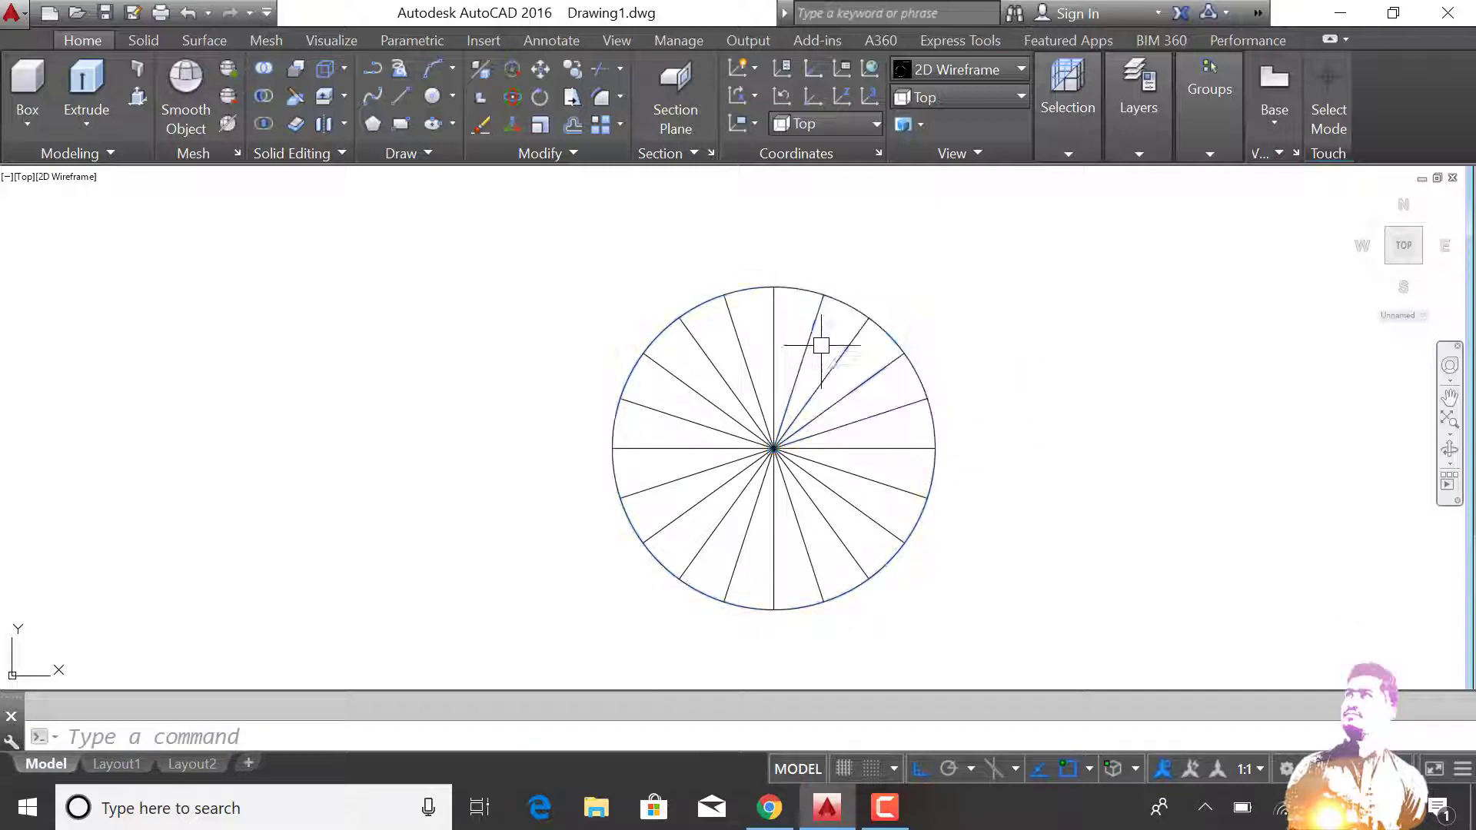
pyautogui.click(790, 337)
pyautogui.click(878, 415)
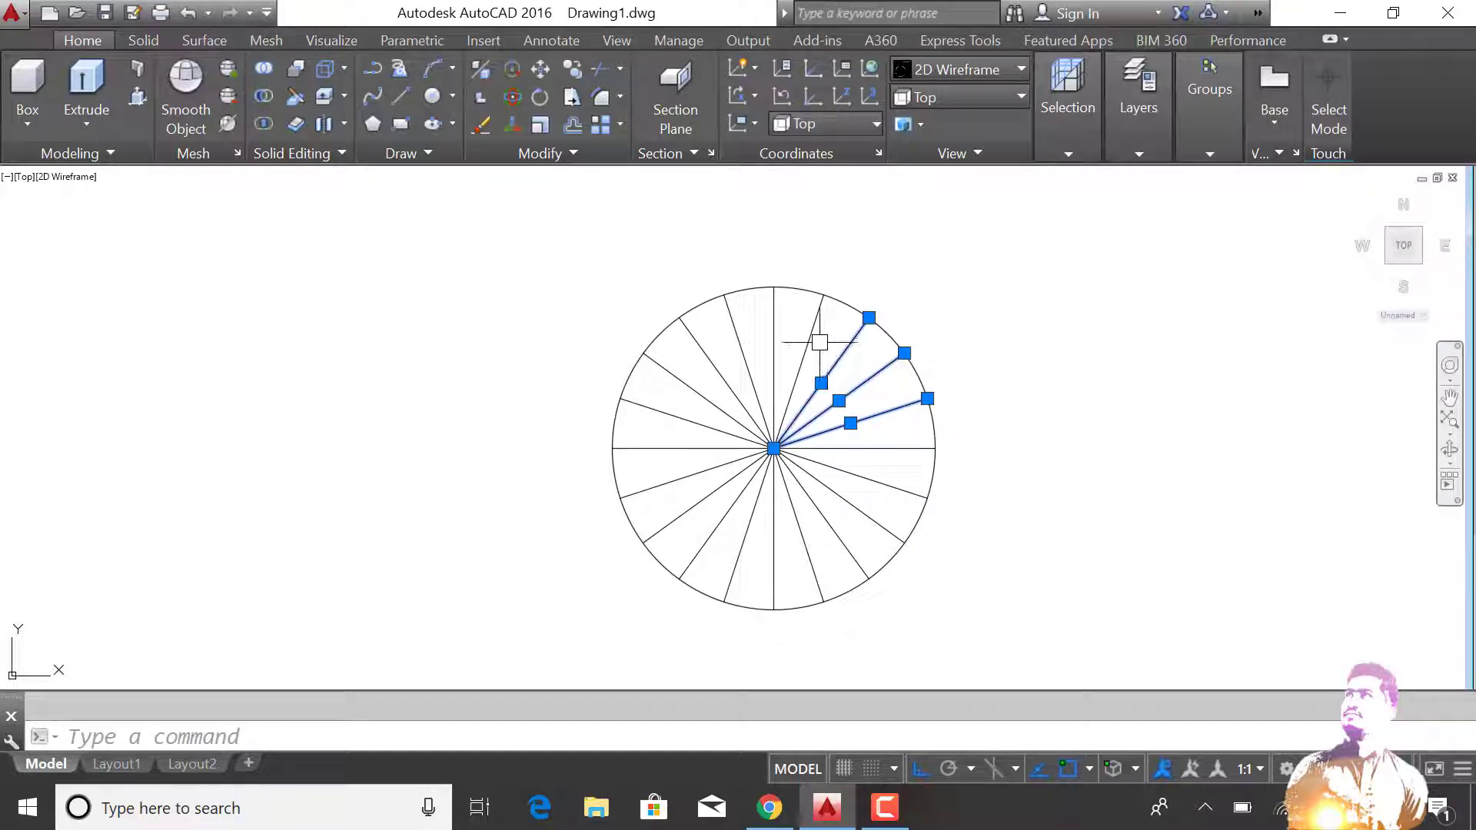
pyautogui.write('tr')
# Trim away the circle's upper-right arc, leaving a three-quarter fan.
pyautogui.press('Return')
pyautogui.press('Return')
pyautogui.click(893, 338)
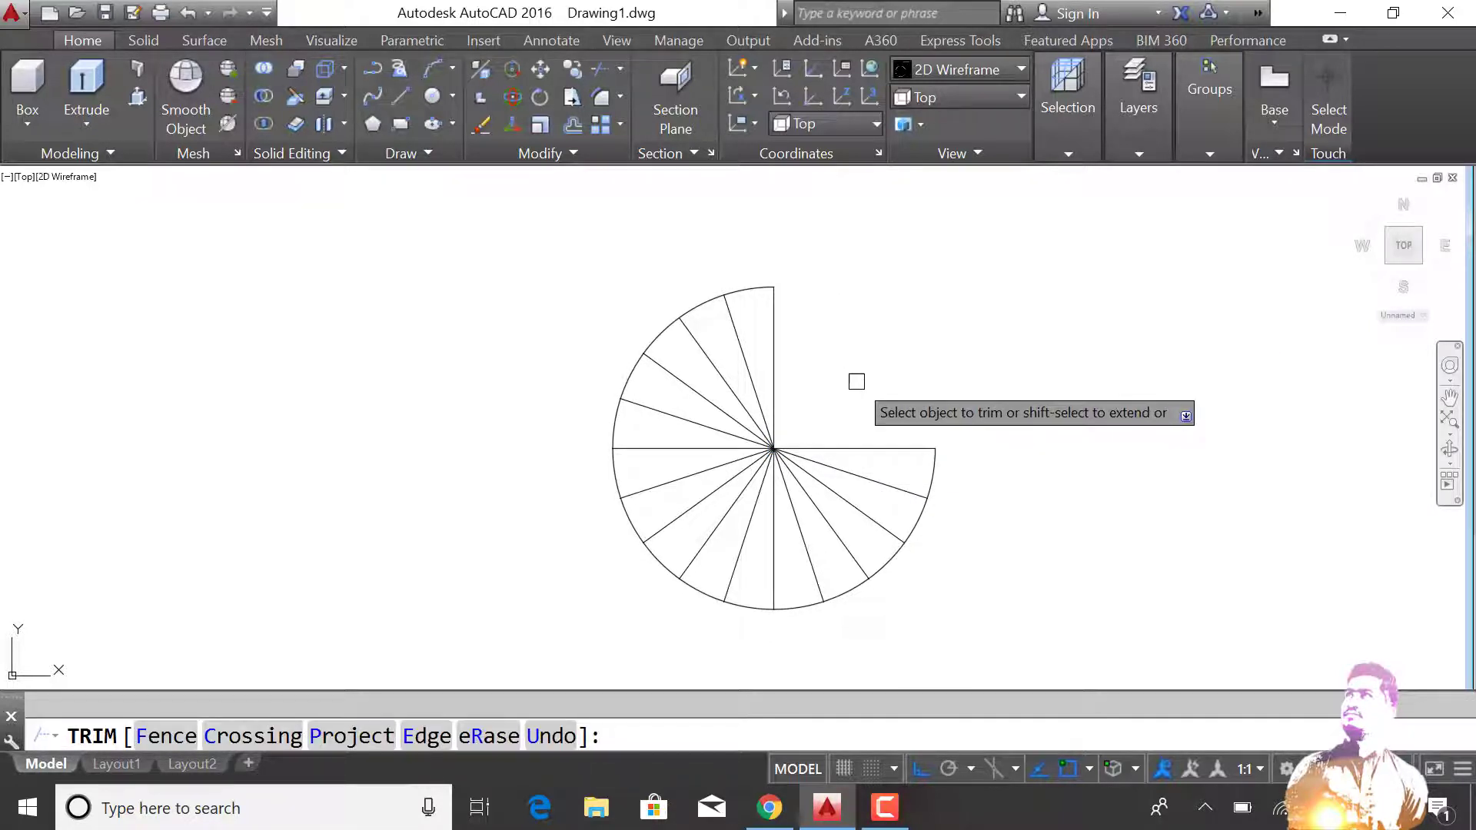
pyautogui.press('Return')
pyautogui.scroll(2, 763, 450)
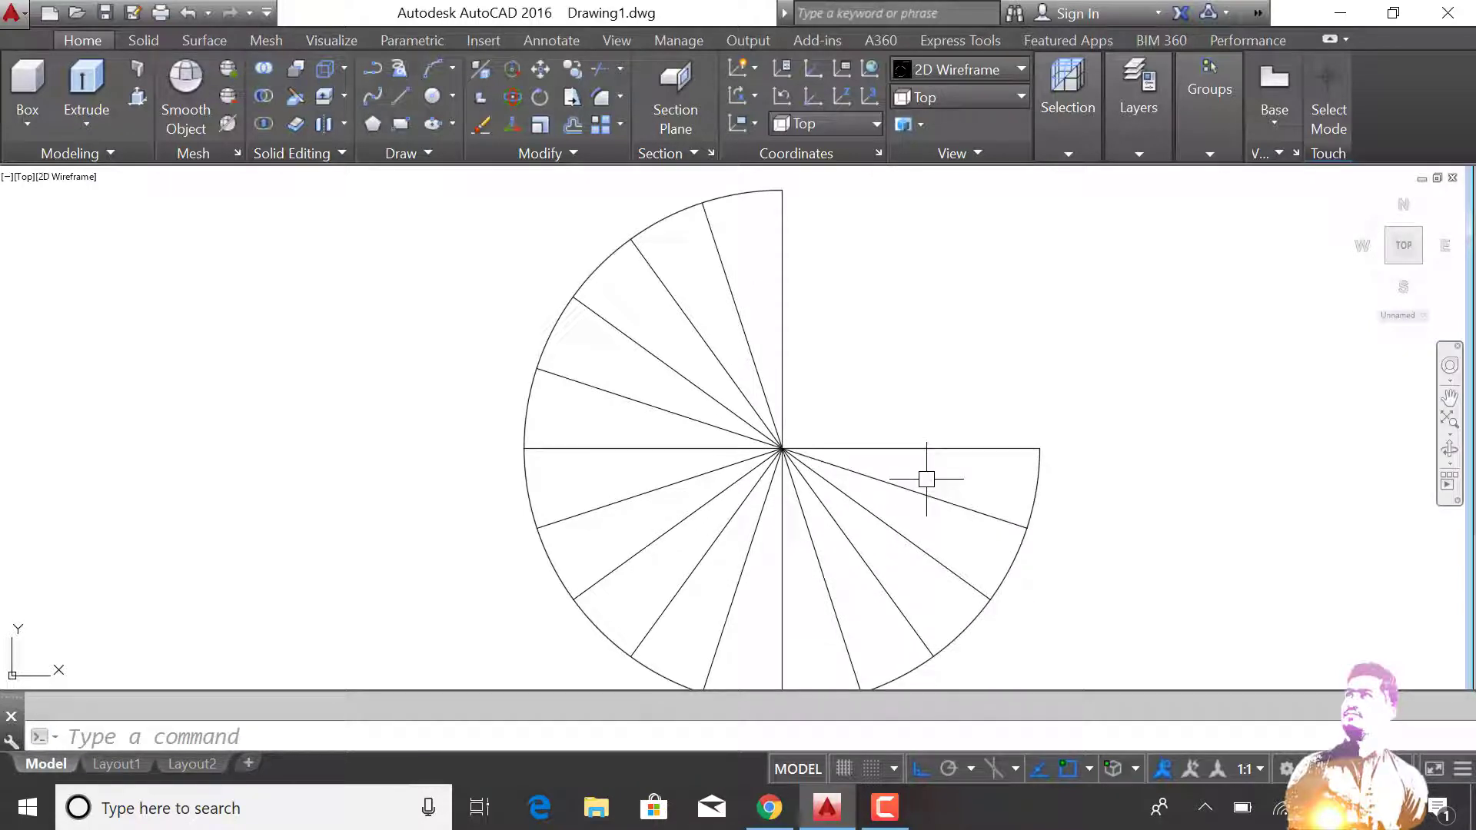
# Draw a small hub circle at the centre and trim the spoke ends inside it.
pyautogui.write('c')
pyautogui.press('Return')
pyautogui.click(782, 448)
pyautogui.write('d')
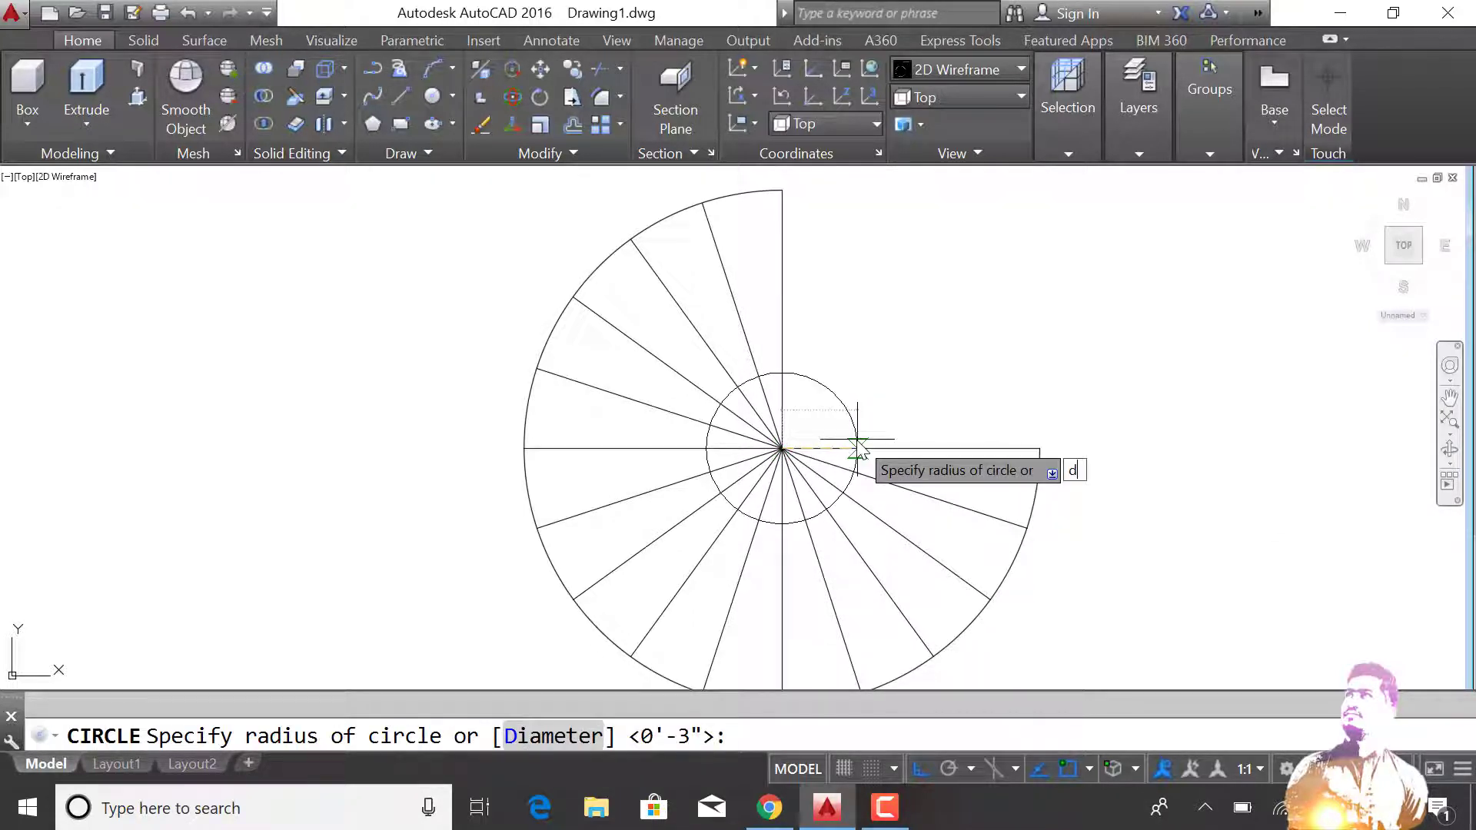
pyautogui.press('Return')
pyautogui.scroll(4, 858, 442)
pyautogui.write('t')
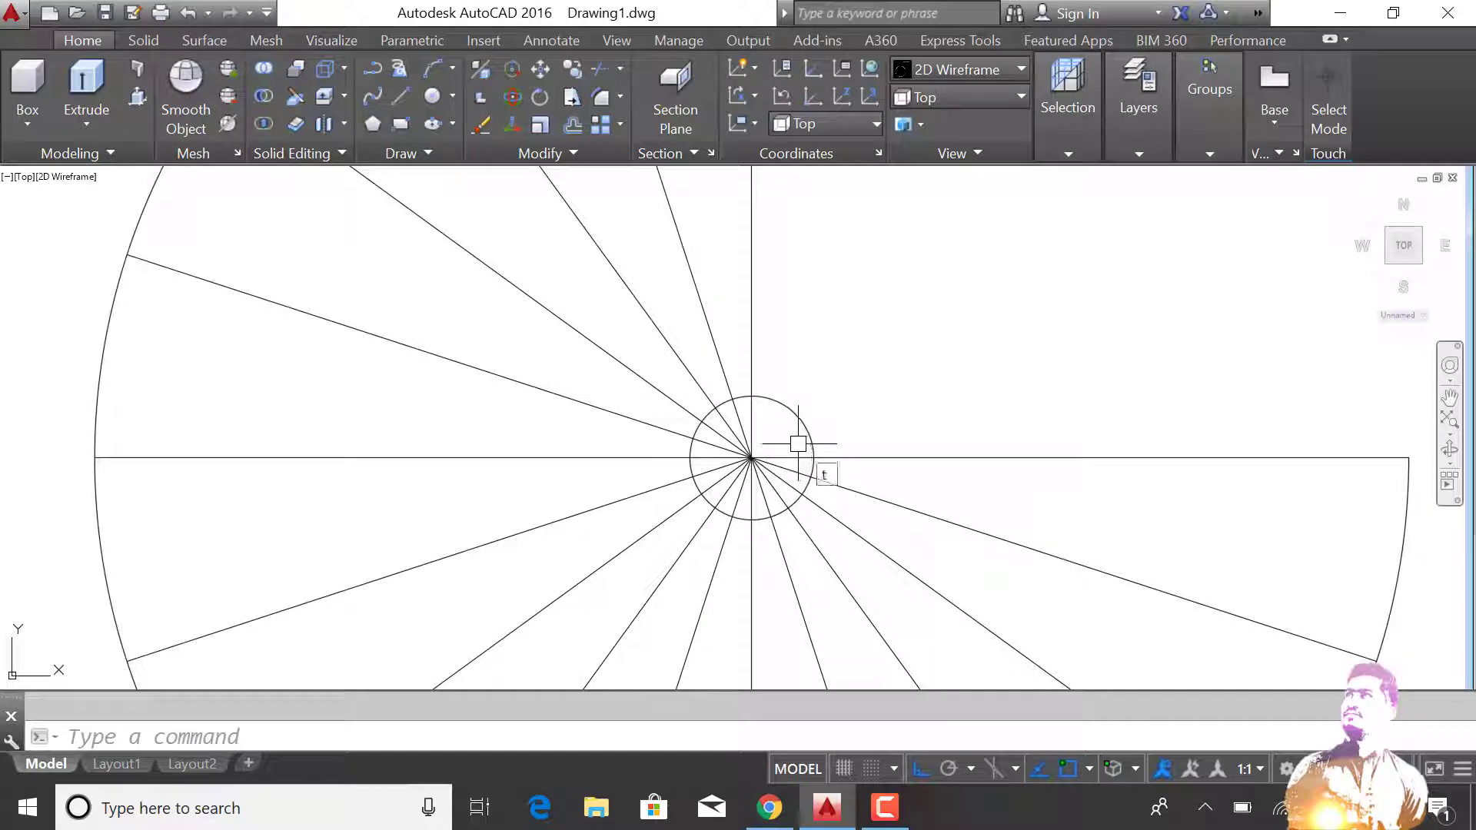
pyautogui.press('Return')
pyautogui.press('Return')
pyautogui.moveTo(778, 426); pyautogui.dragTo(758, 466)
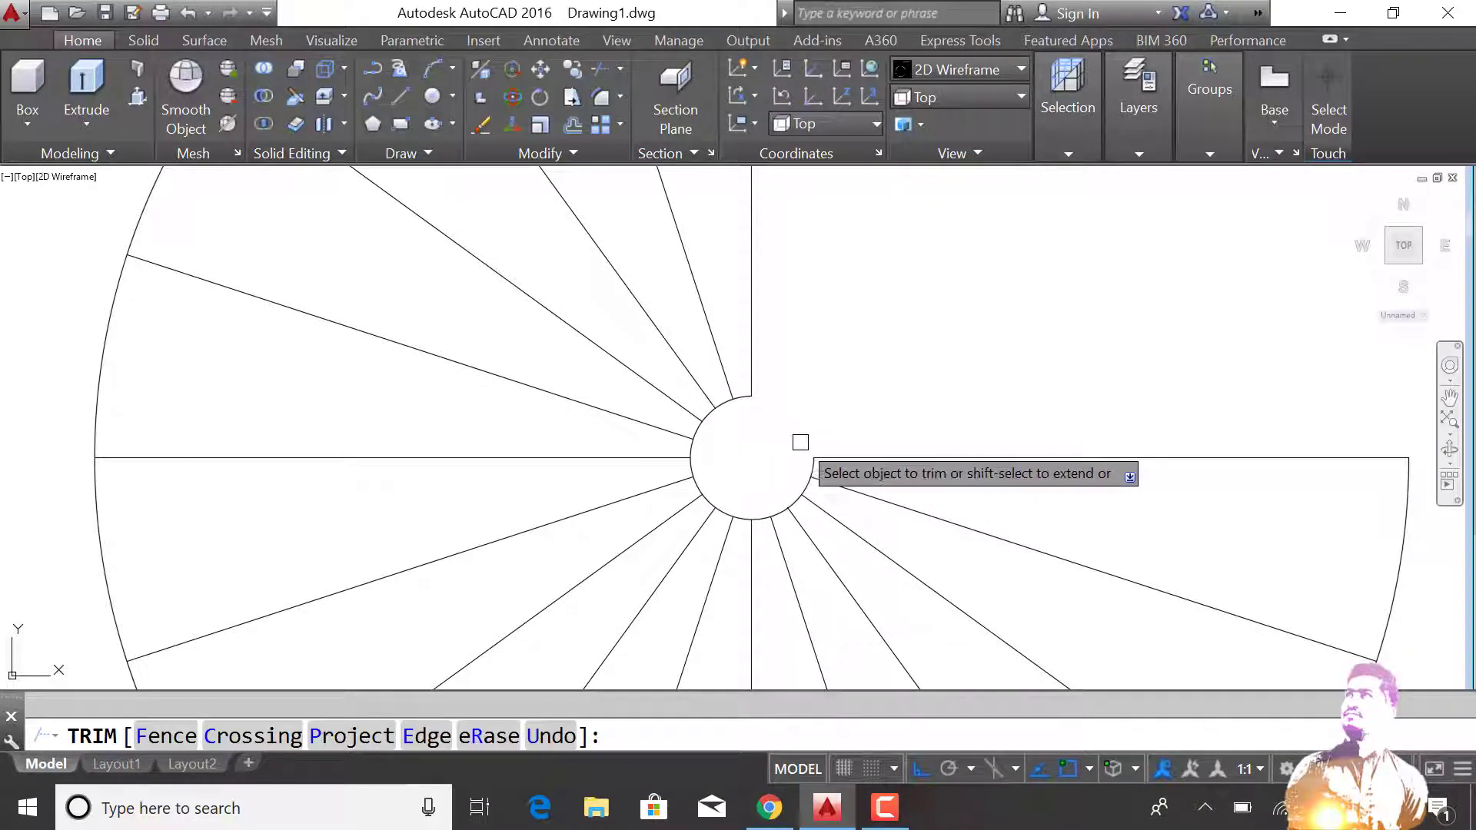
pyautogui.press('Return')
pyautogui.scroll(-4, 800, 442)
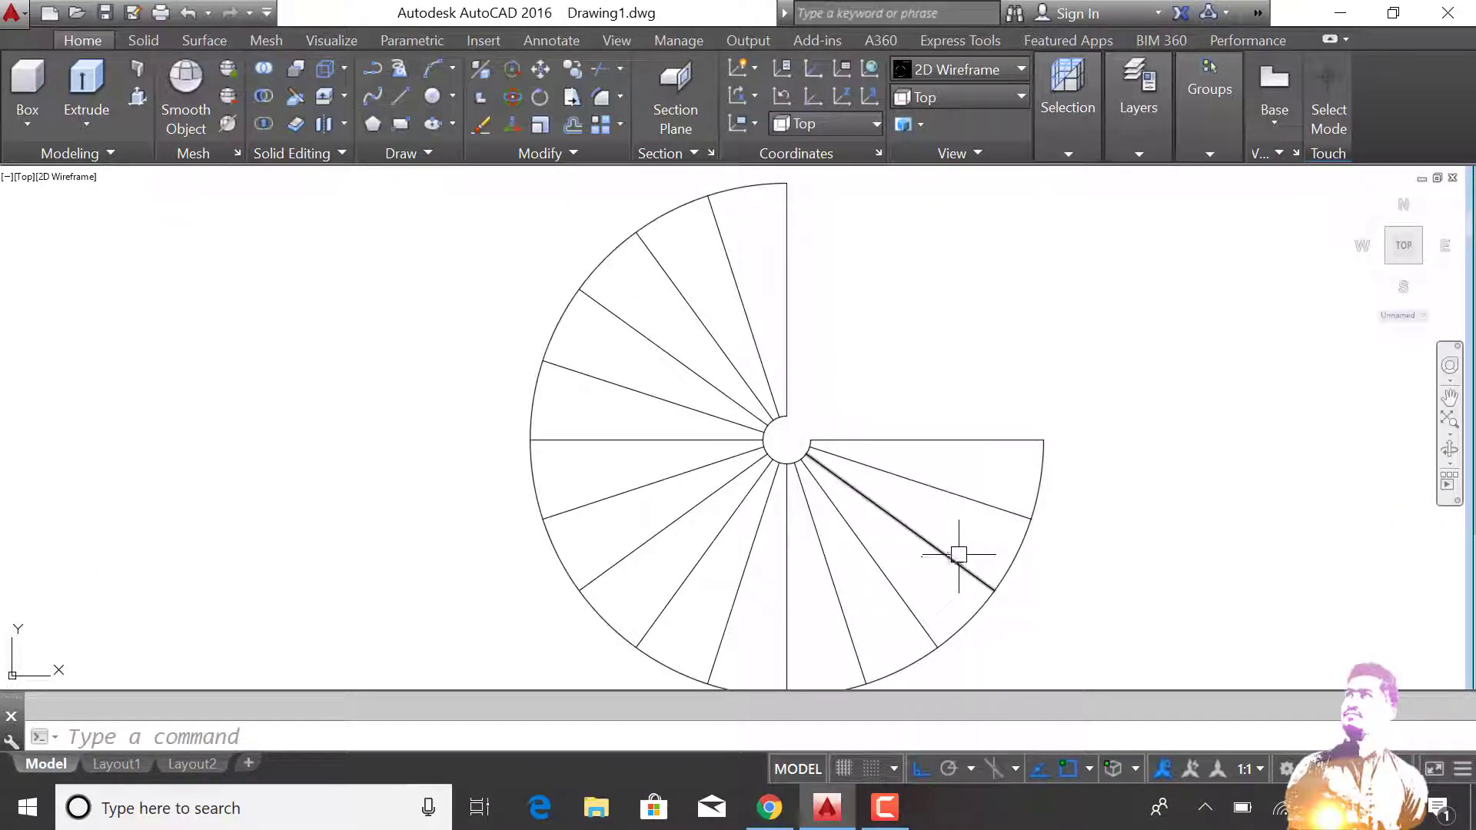
pyautogui.write('bo')
pyautogui.press('Return')
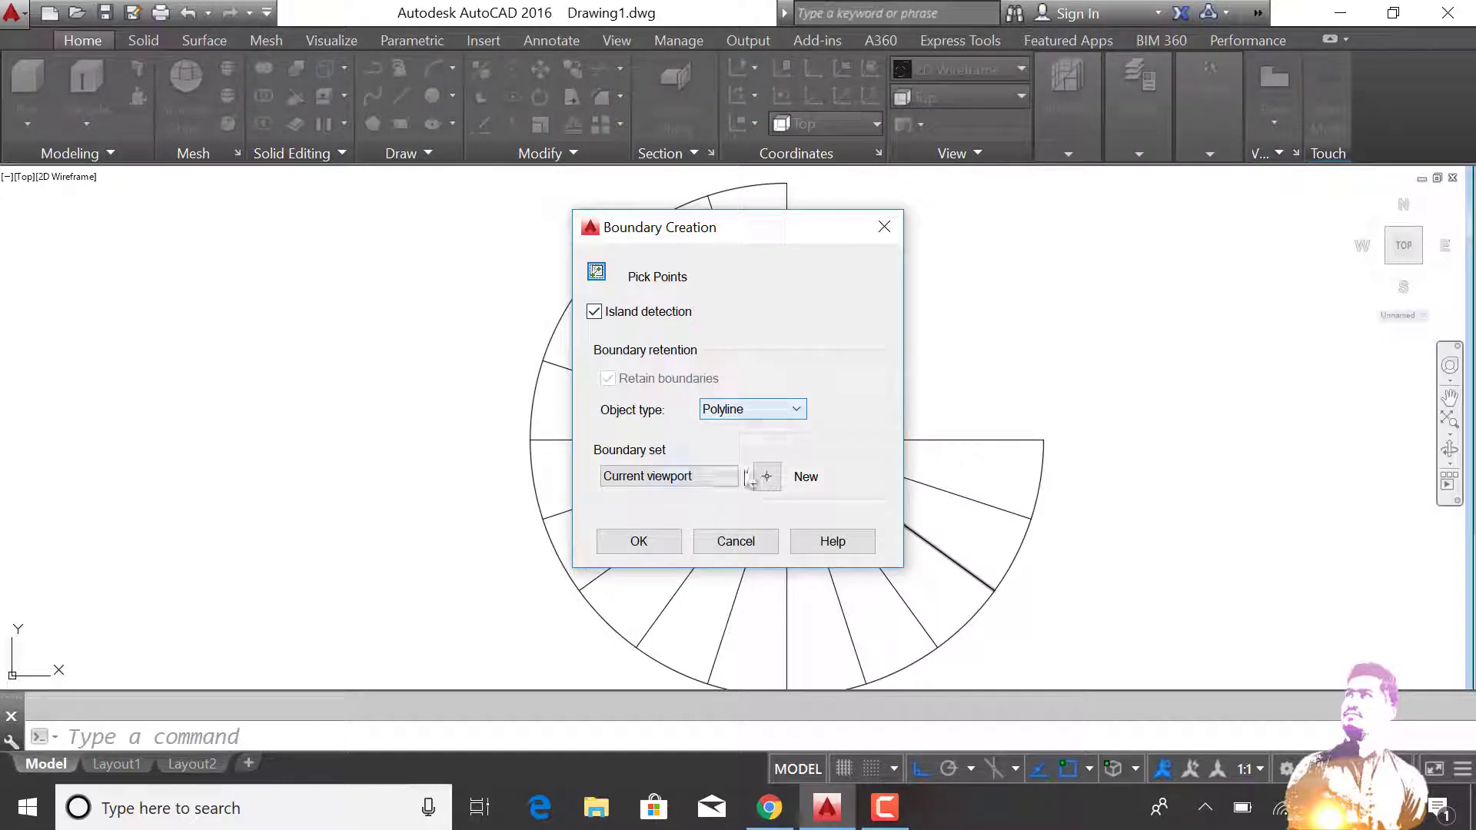
# Create closed tread boundaries, using the whole stair plan as the boundary set.
pyautogui.click(766, 477)
pyautogui.scroll(-2, 873, 313)
pyautogui.click(1008, 290)
pyautogui.click(646, 626)
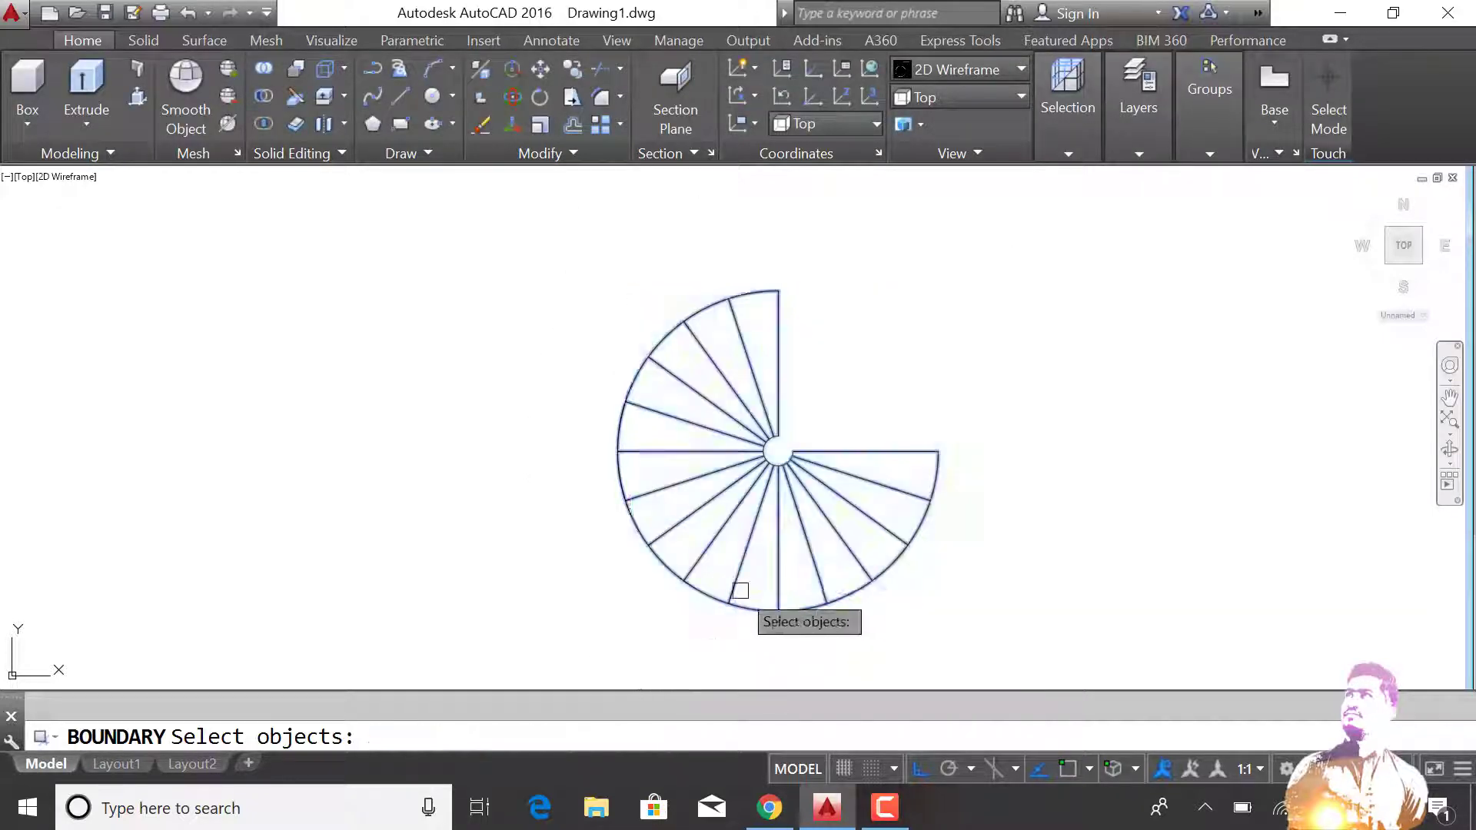
pyautogui.press('Return')
pyautogui.click(597, 273)
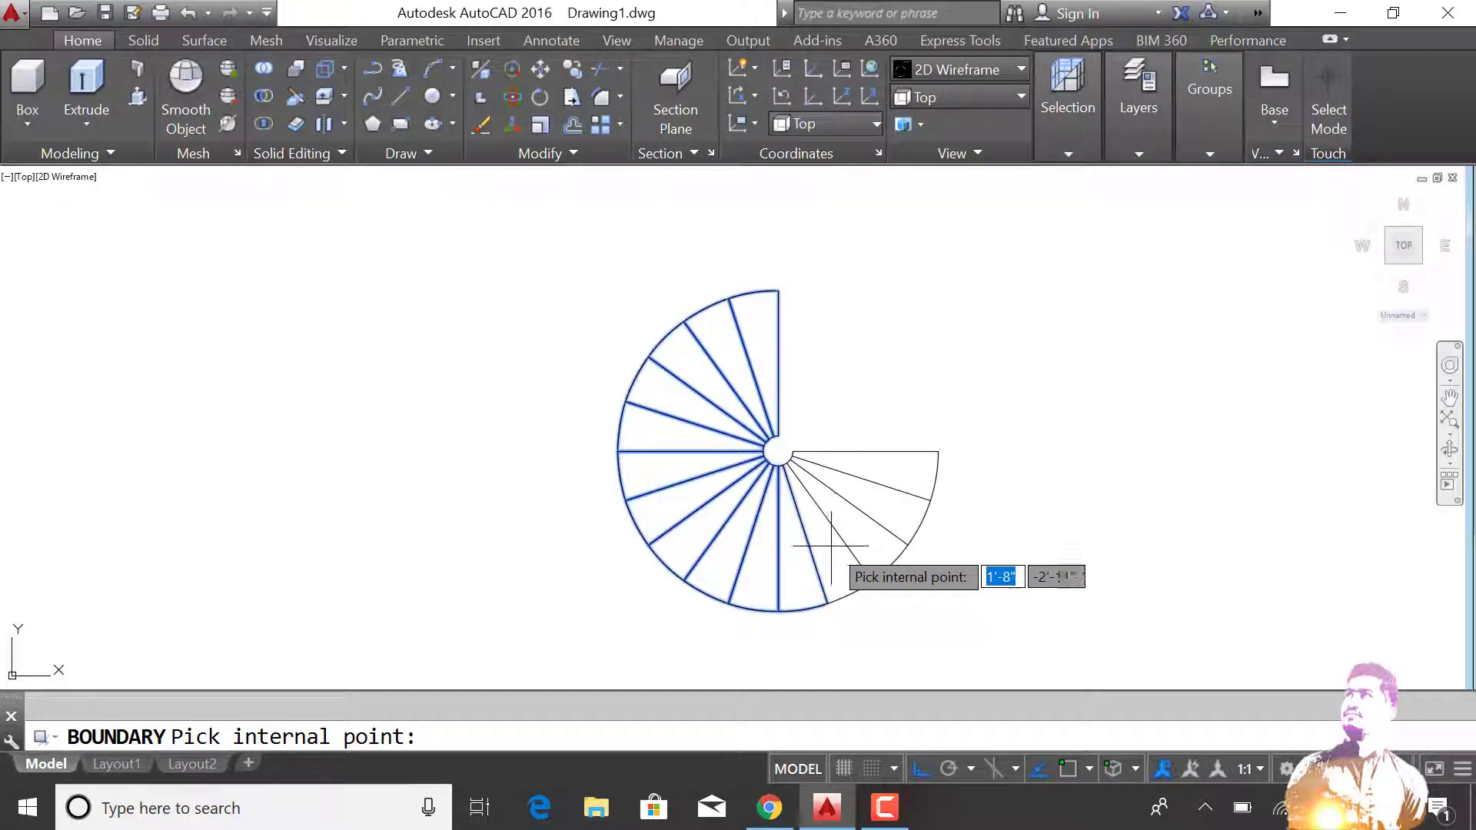
pyautogui.click(893, 465)
pyautogui.press('Return')
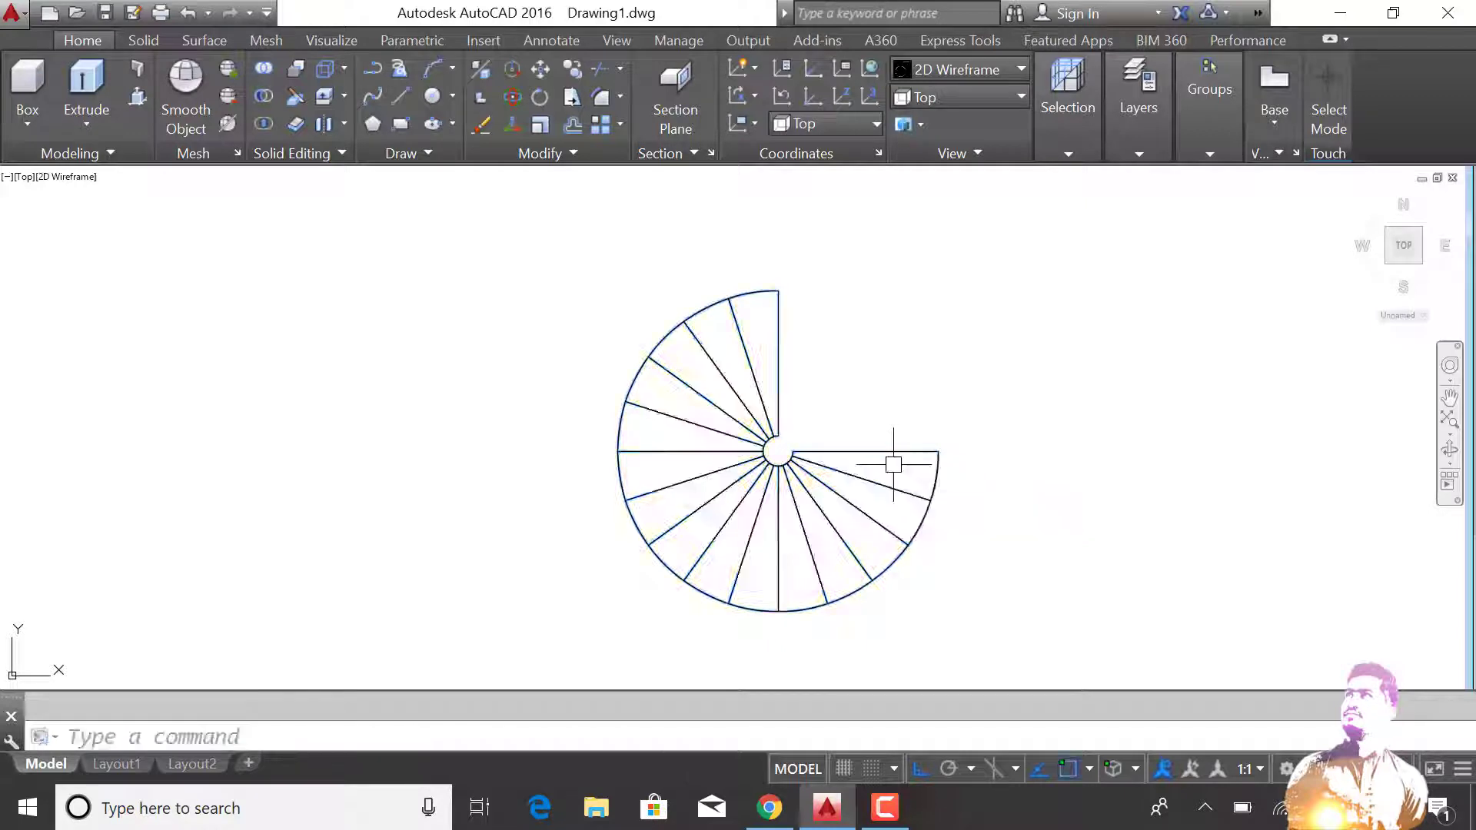
# Start a guide line on the first tread's outer arc.
pyautogui.scroll(2, 805, 425)
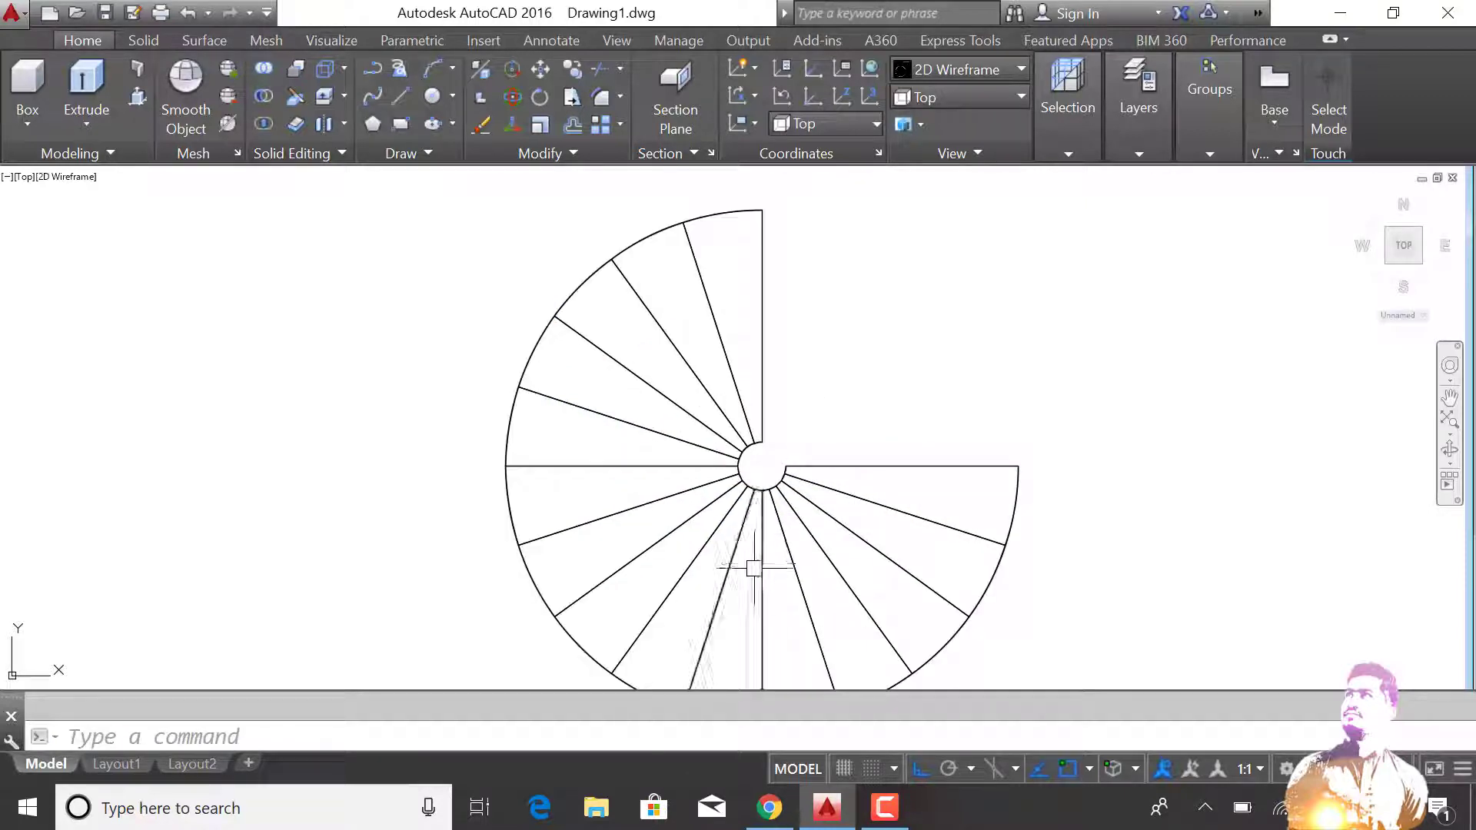
pyautogui.click(1013, 505)
pyautogui.scroll(2, 836, 487)
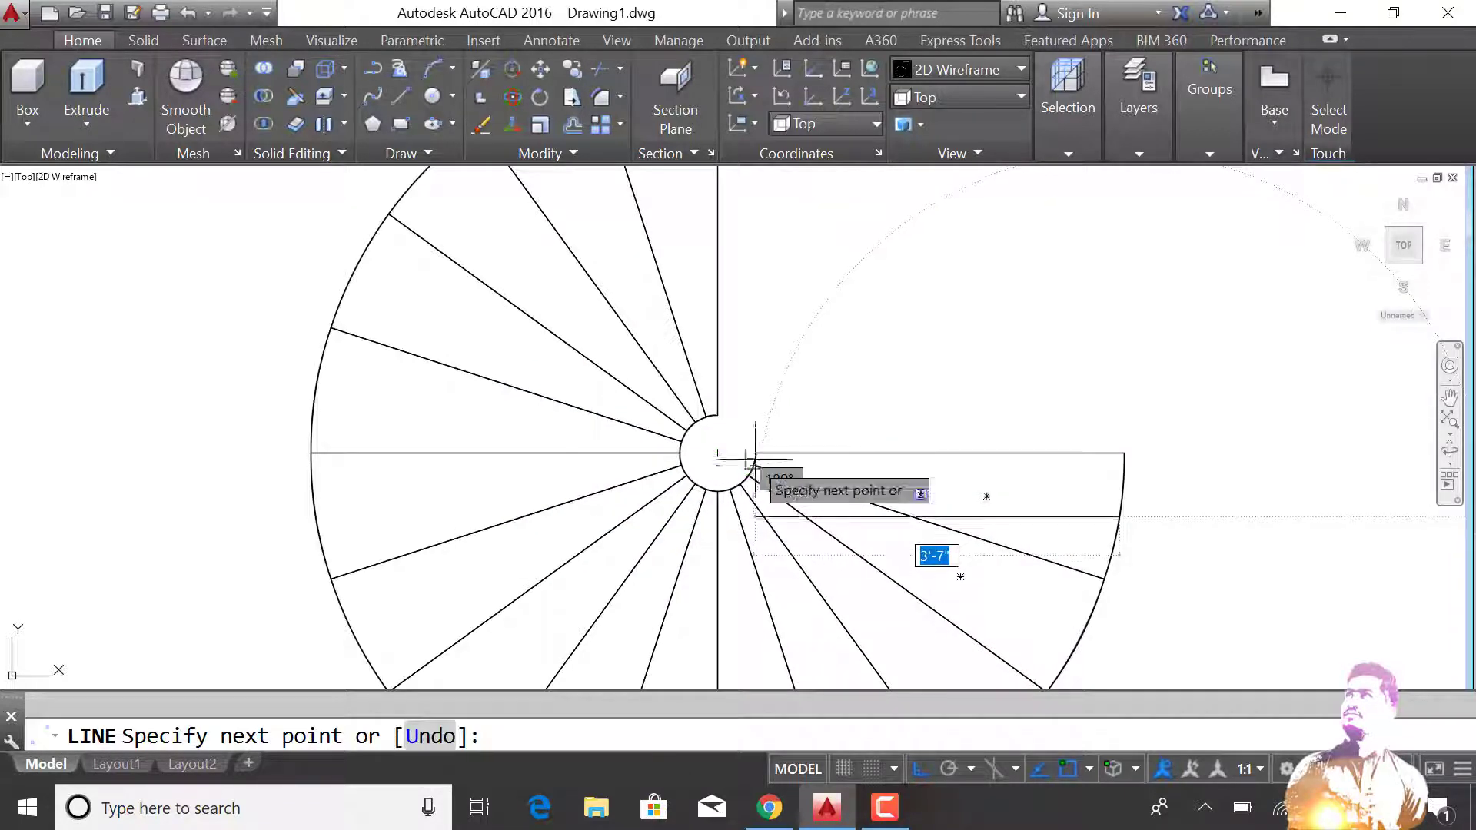
# Finish the guide line at the central hub circle.
pyautogui.click(755, 459)
pyautogui.press('Return')
pyautogui.scroll(2, 892, 465)
# Draw a large circle by diameter on the guide line near the outer arc.
pyautogui.write('c')
pyautogui.press('Return')
pyautogui.click(1161, 532)
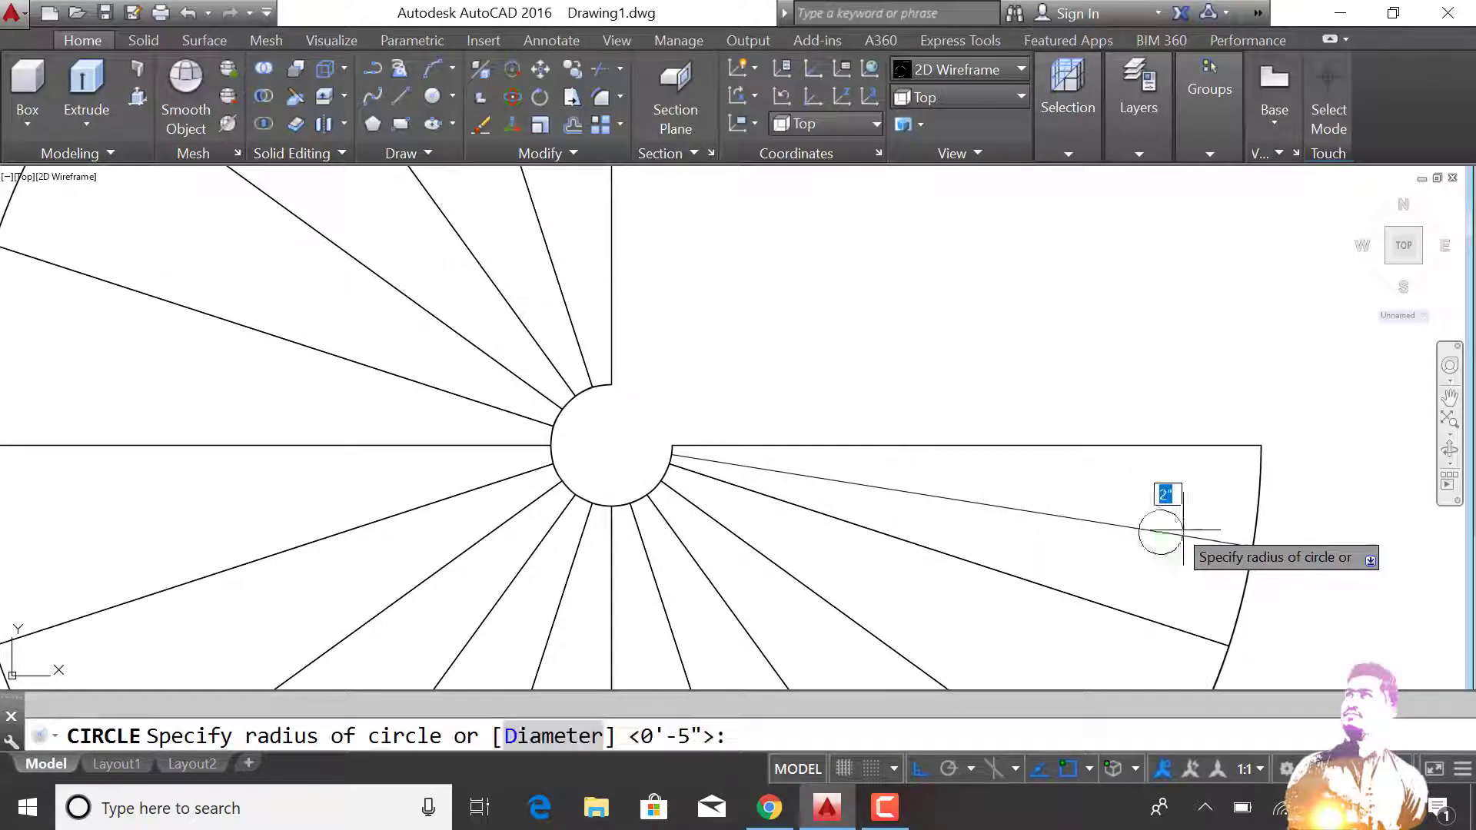
pyautogui.press('Escape')
pyautogui.press('Return')
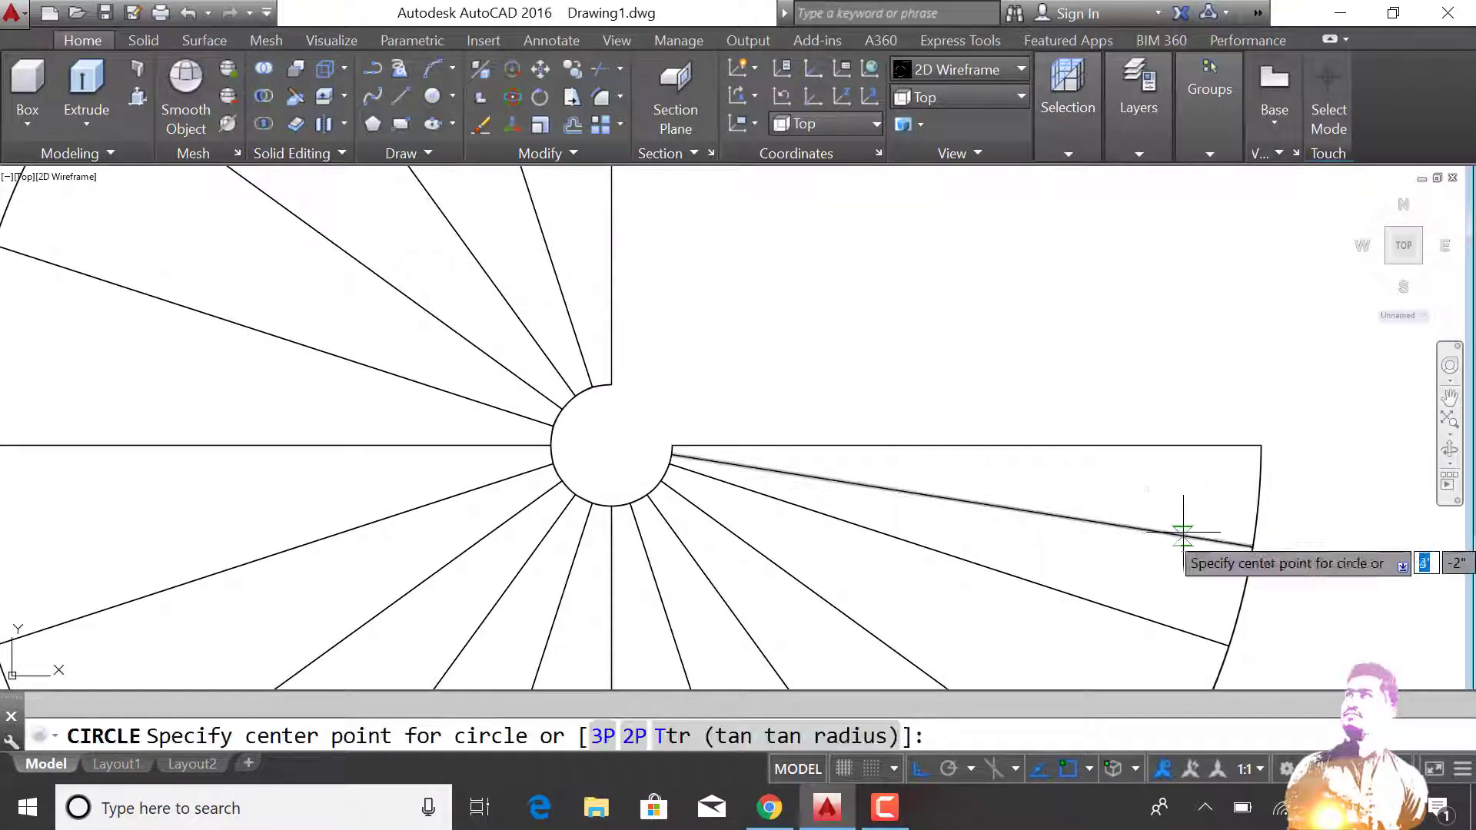
pyautogui.click(1182, 534)
pyautogui.press('Return')
pyautogui.press('Return')
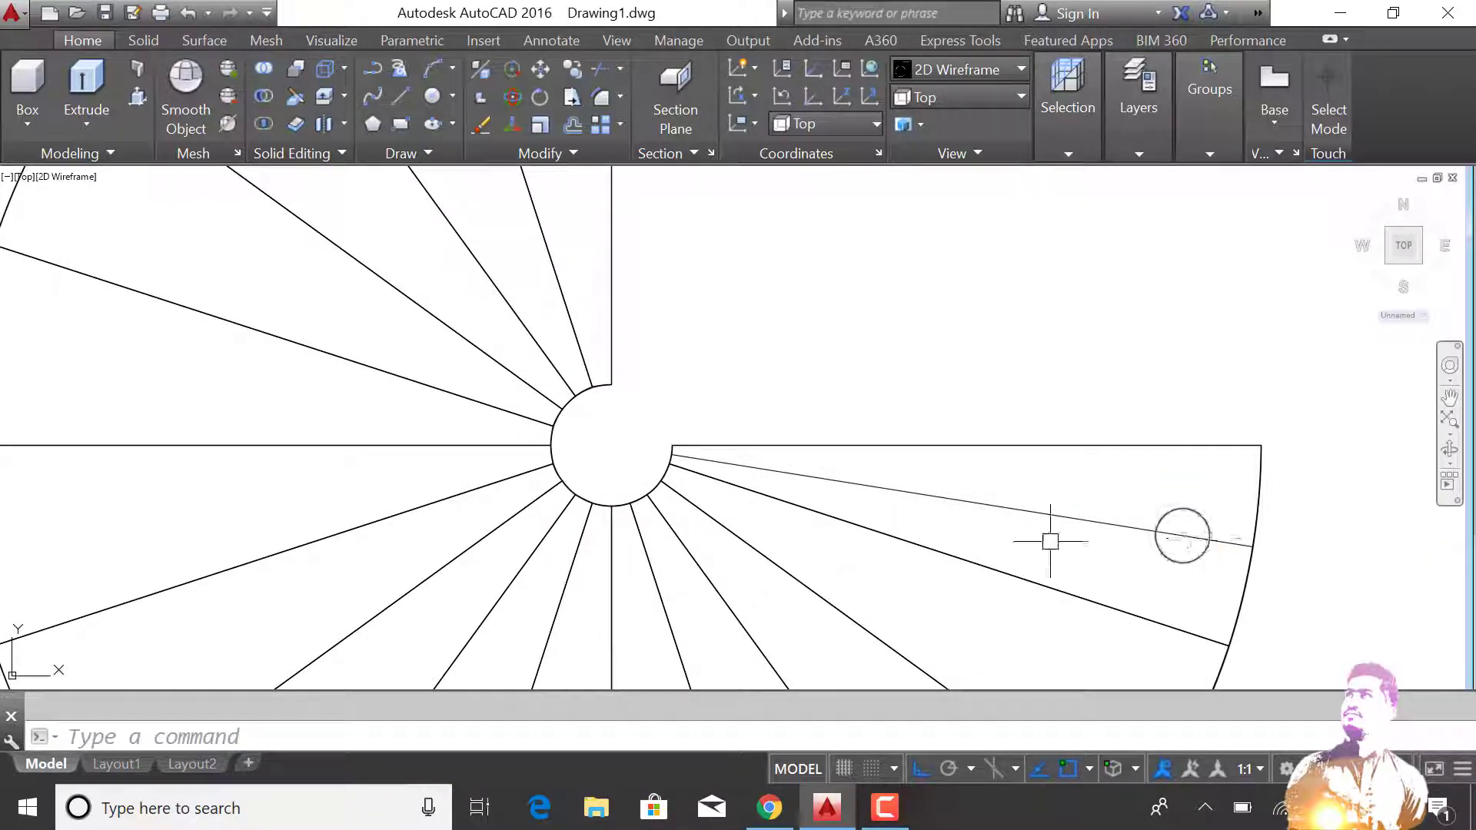
pyautogui.press('Return')
# Draw a small circle by diameter on the guide line near the hub.
pyautogui.click(744, 466)
pyautogui.write('d')
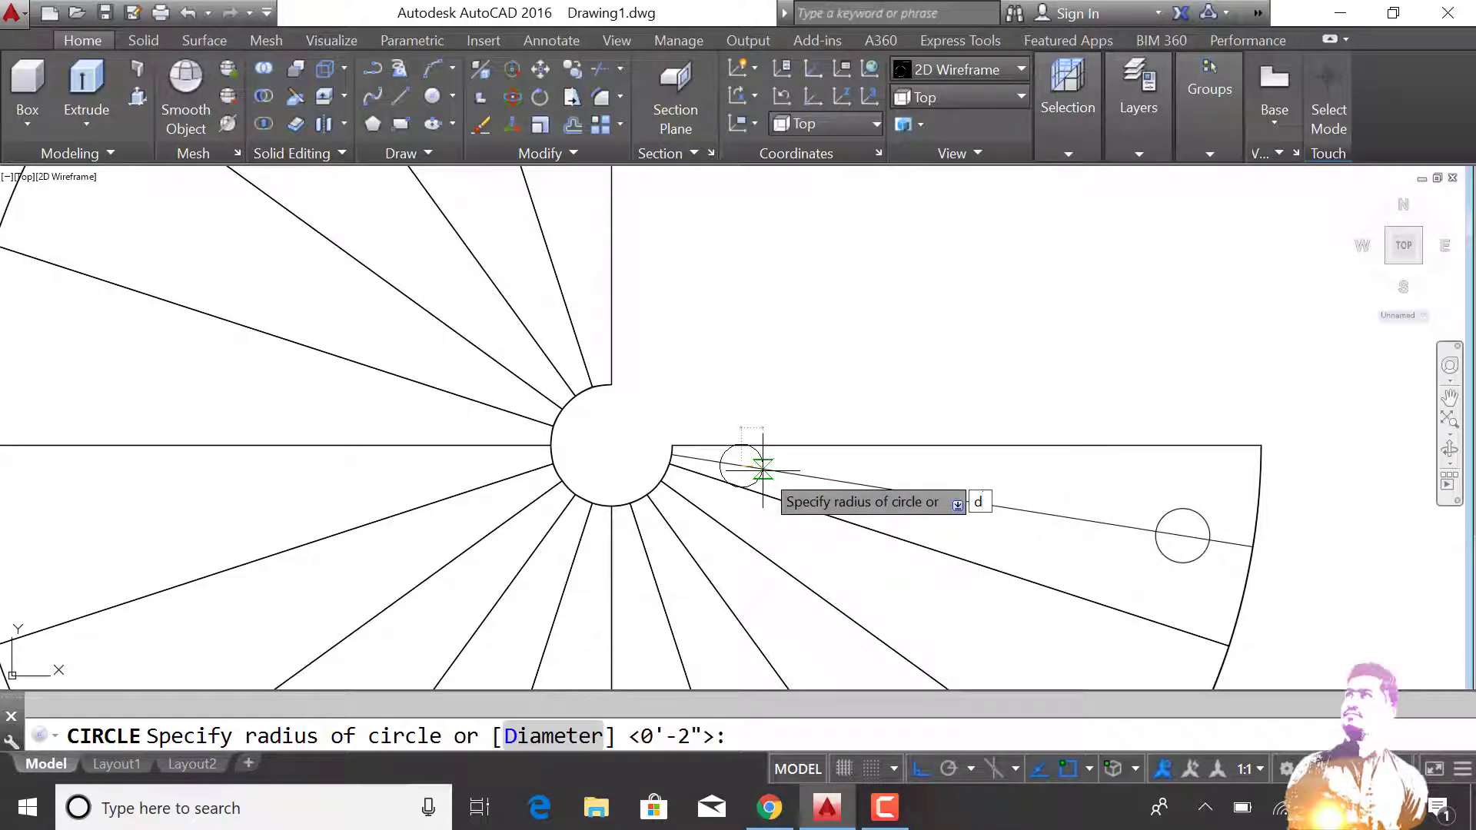
pyautogui.press('Return')
pyautogui.click(768, 467)
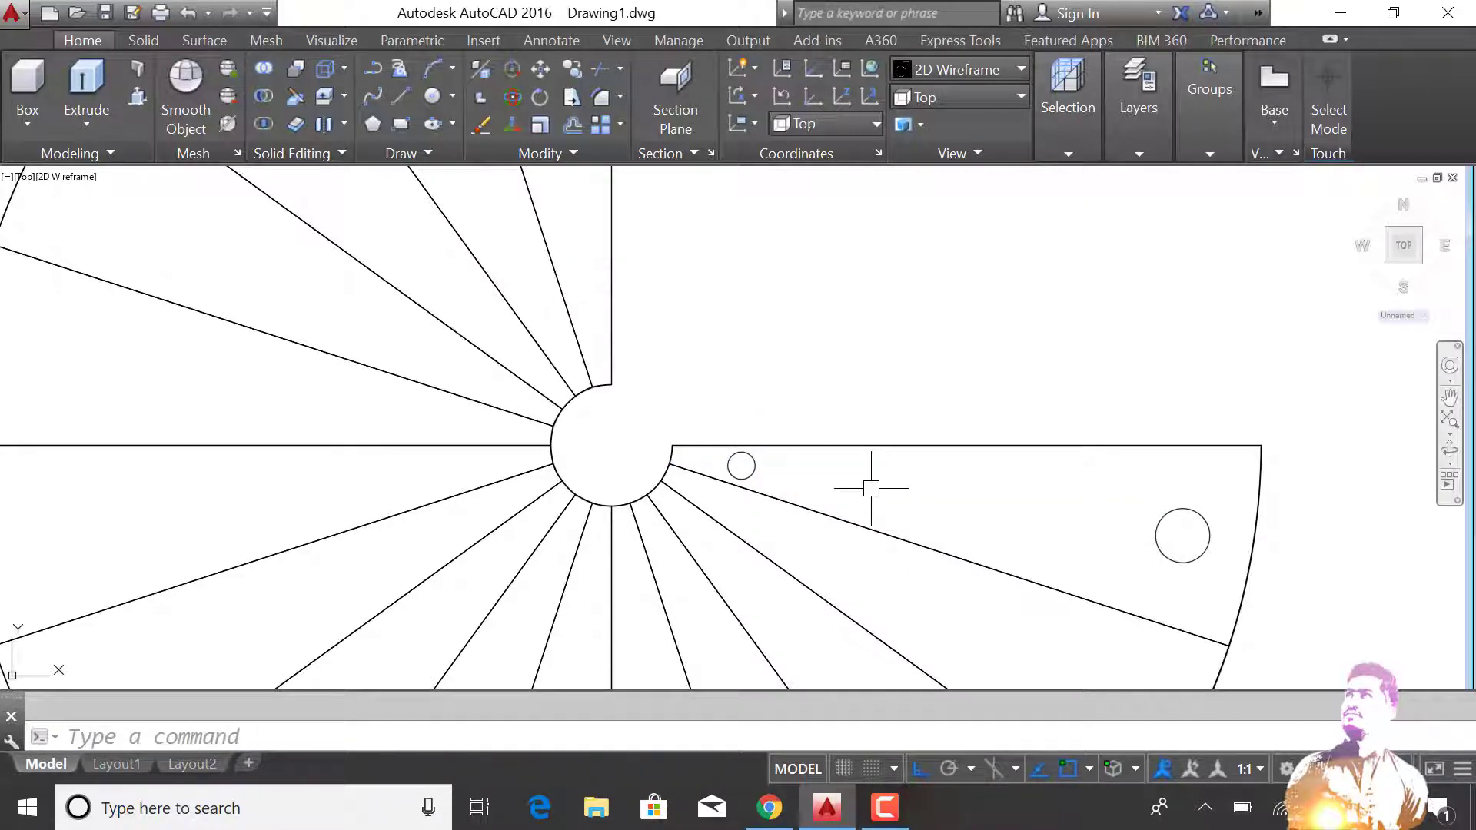
pyautogui.scroll(-4, 871, 488)
pyautogui.scroll(4, 960, 491)
# Polar-array both circles 20 times around the hub.
pyautogui.click(1042, 504)
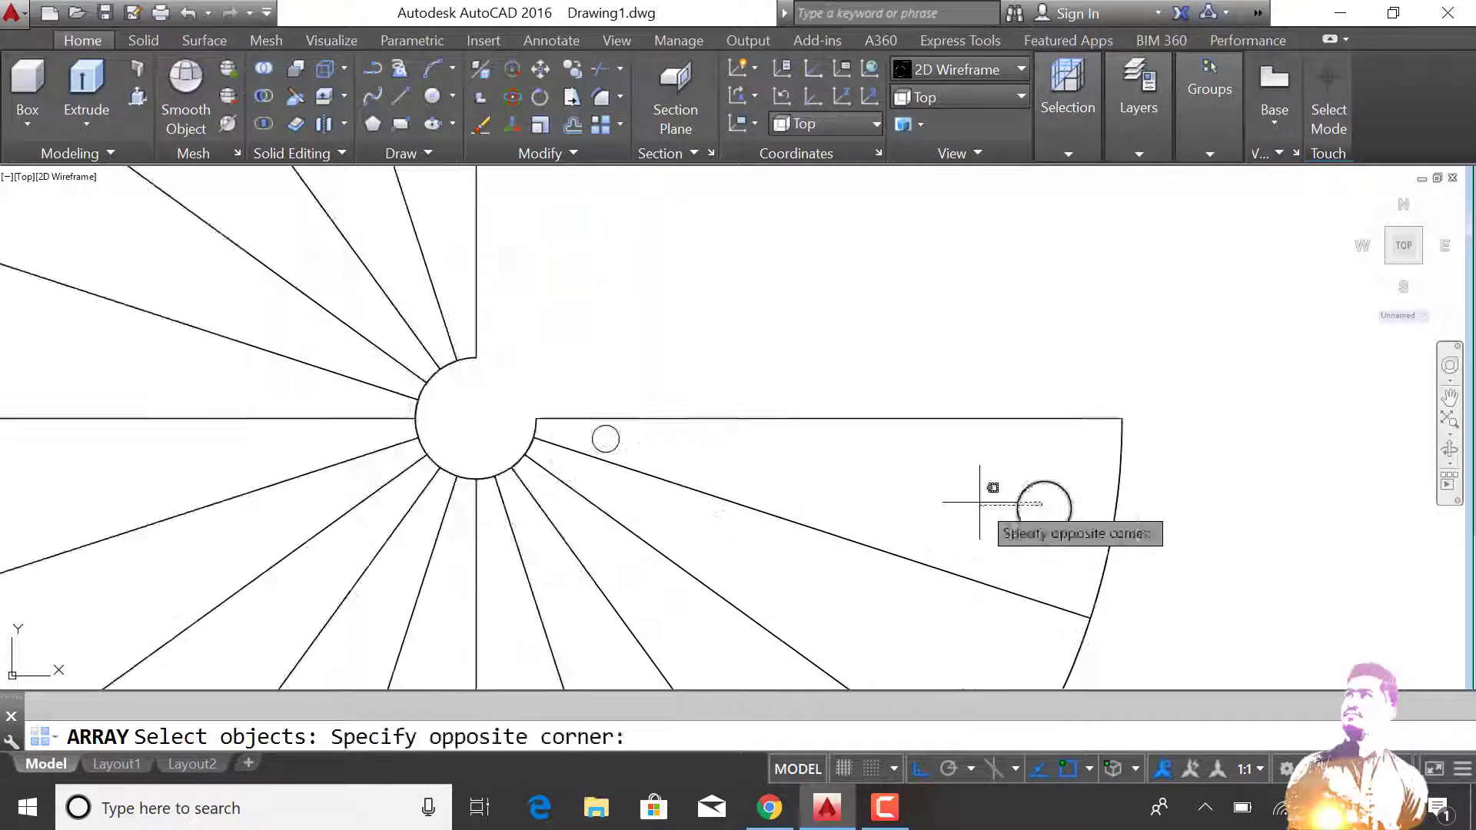
pyautogui.press('Return')
pyautogui.click(669, 545)
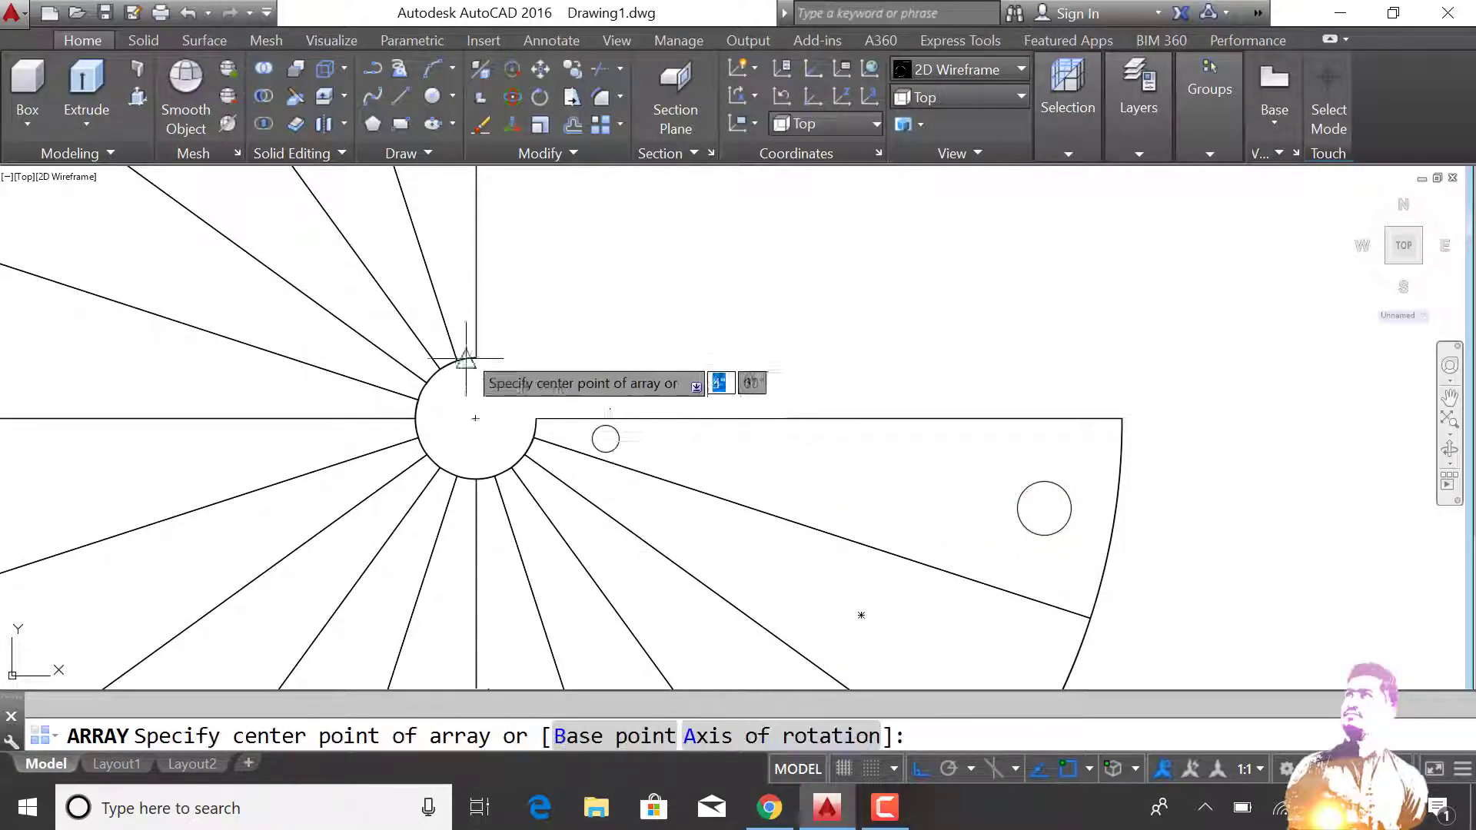
pyautogui.click(462, 422)
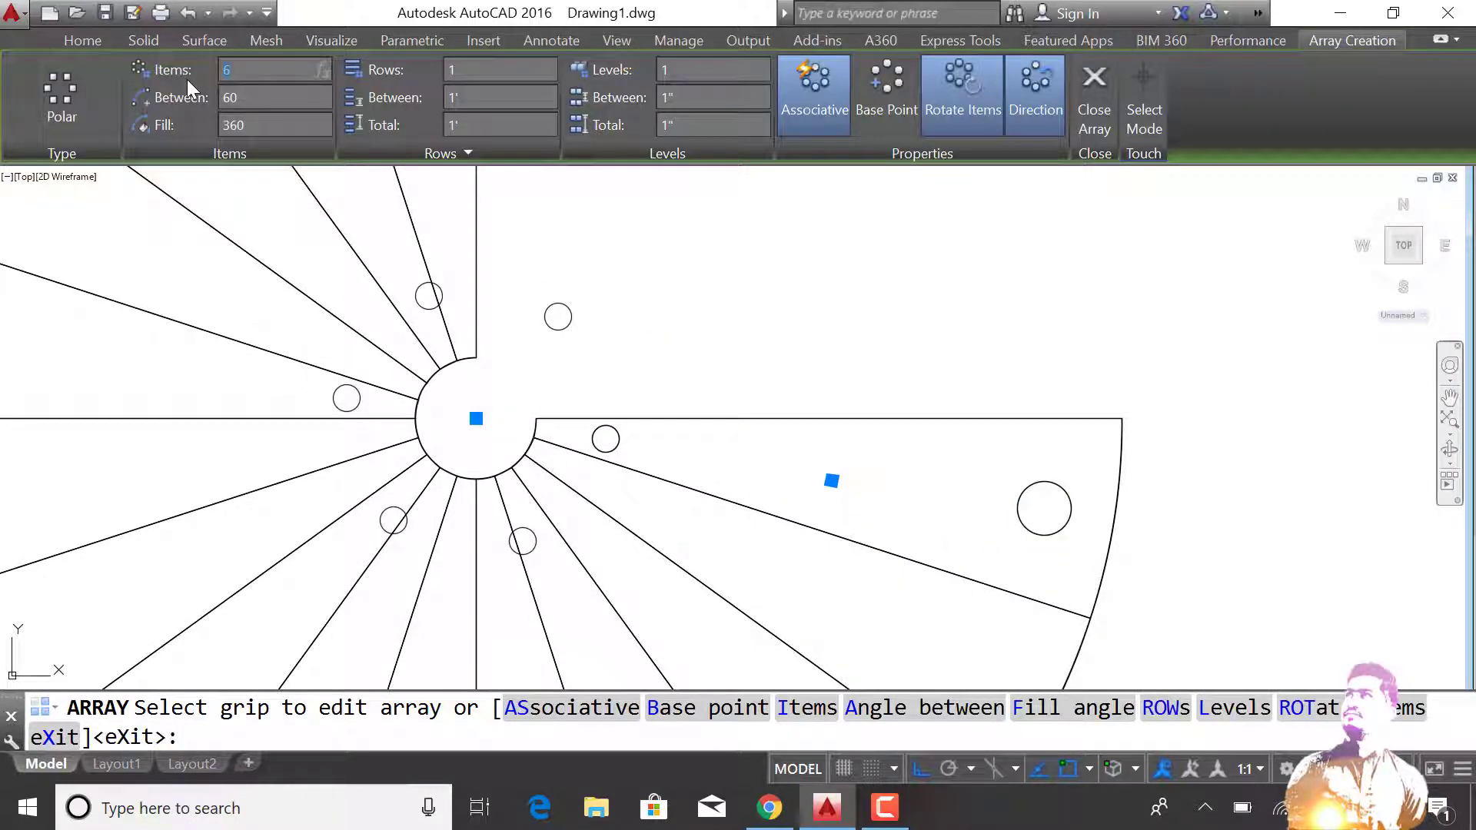
pyautogui.write('20')
pyautogui.press('Return')
pyautogui.scroll(-2, 677, 292)
pyautogui.scroll(-2, 684, 304)
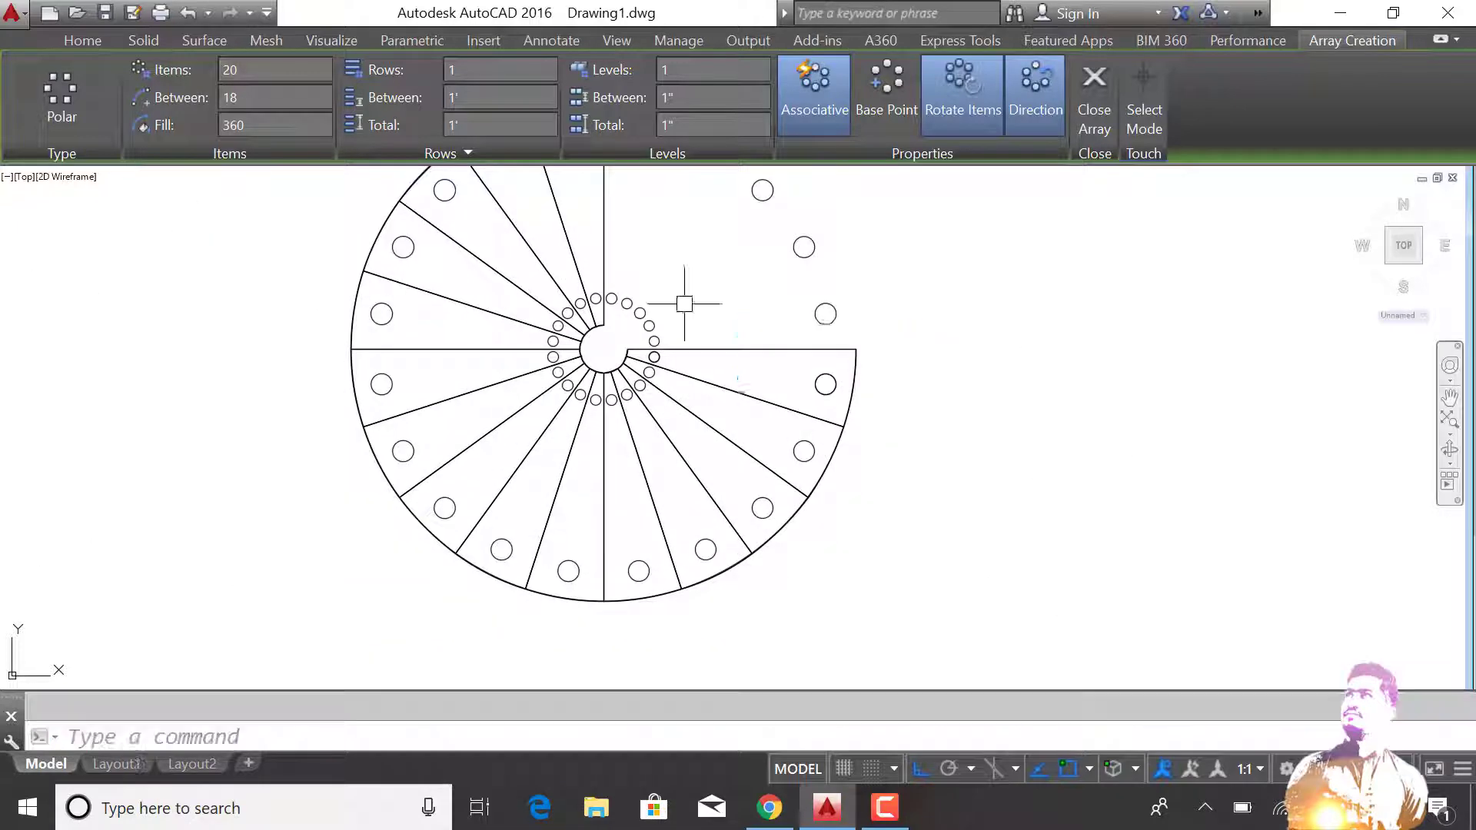
pyautogui.press('Return')
pyautogui.scroll(-2, 692, 315)
pyautogui.scroll(2, 955, 363)
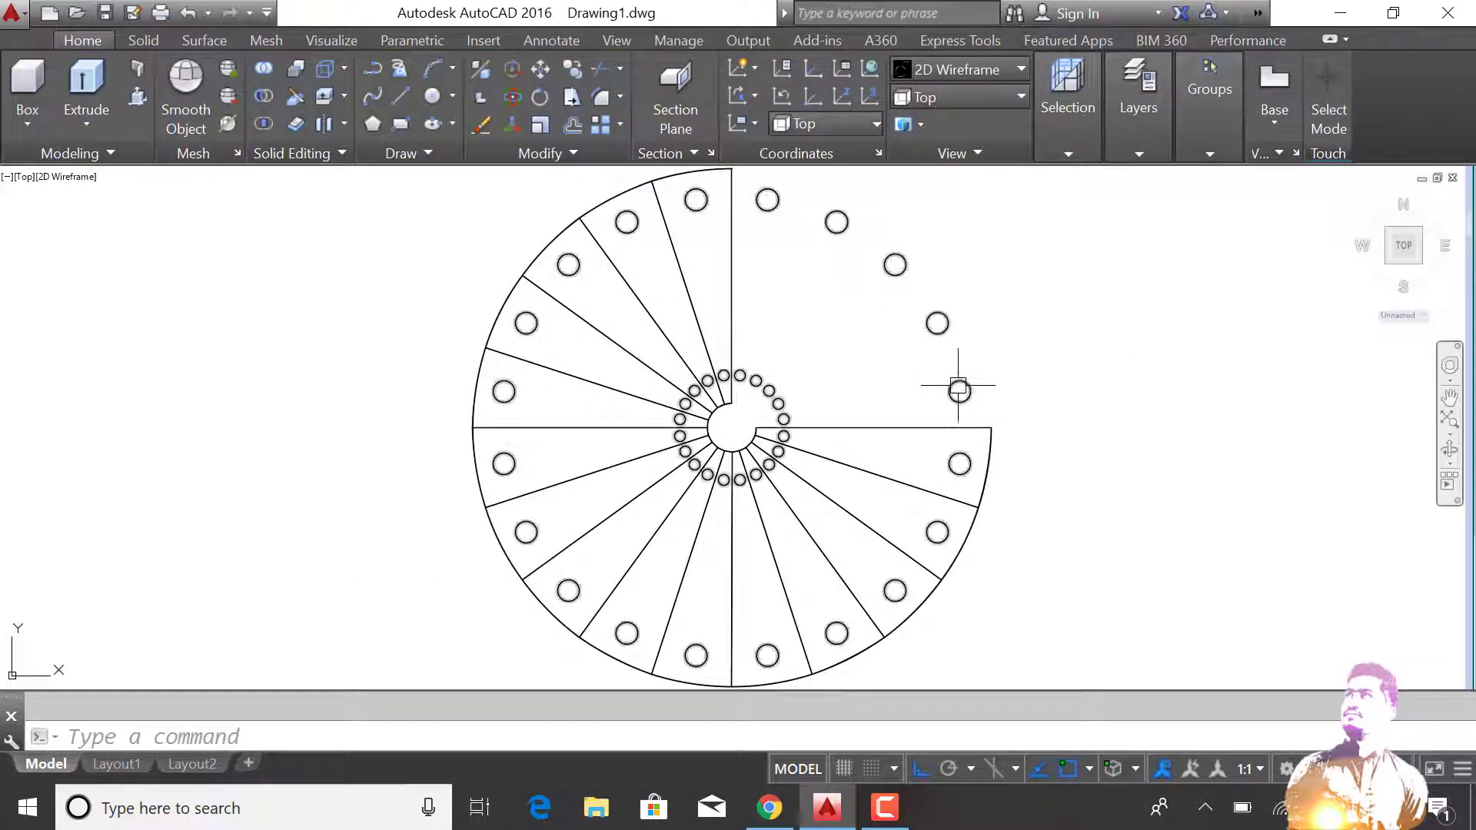
# Explode the circle array and delete the circles lying in the open quarter.
pyautogui.press('Return')
pyautogui.click(989, 313)
pyautogui.click(903, 396)
pyautogui.press('Return')
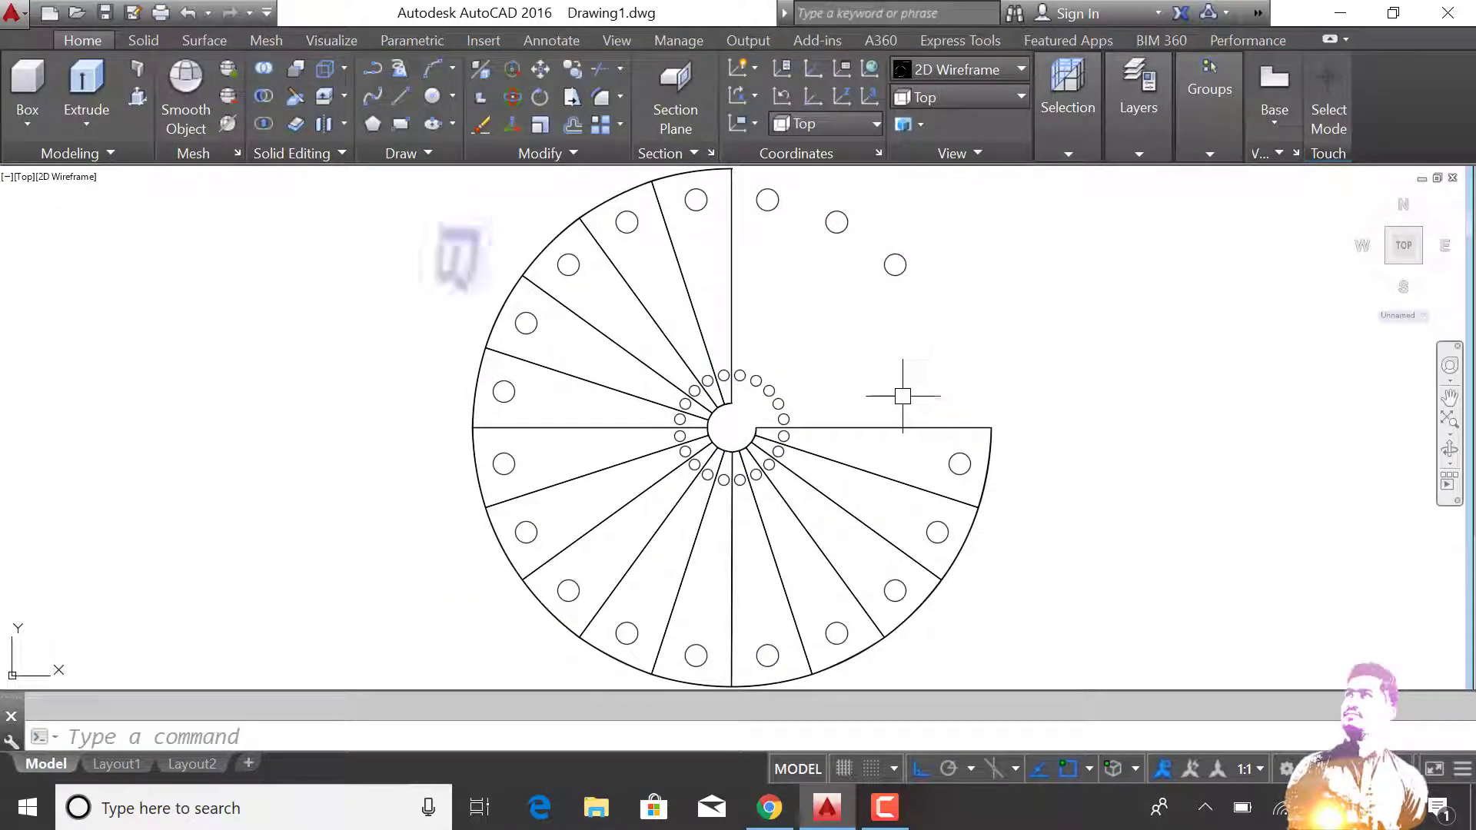
pyautogui.scroll(4, 784, 189)
pyautogui.click(1291, 500)
pyautogui.click(895, 242)
pyautogui.press('Delete')
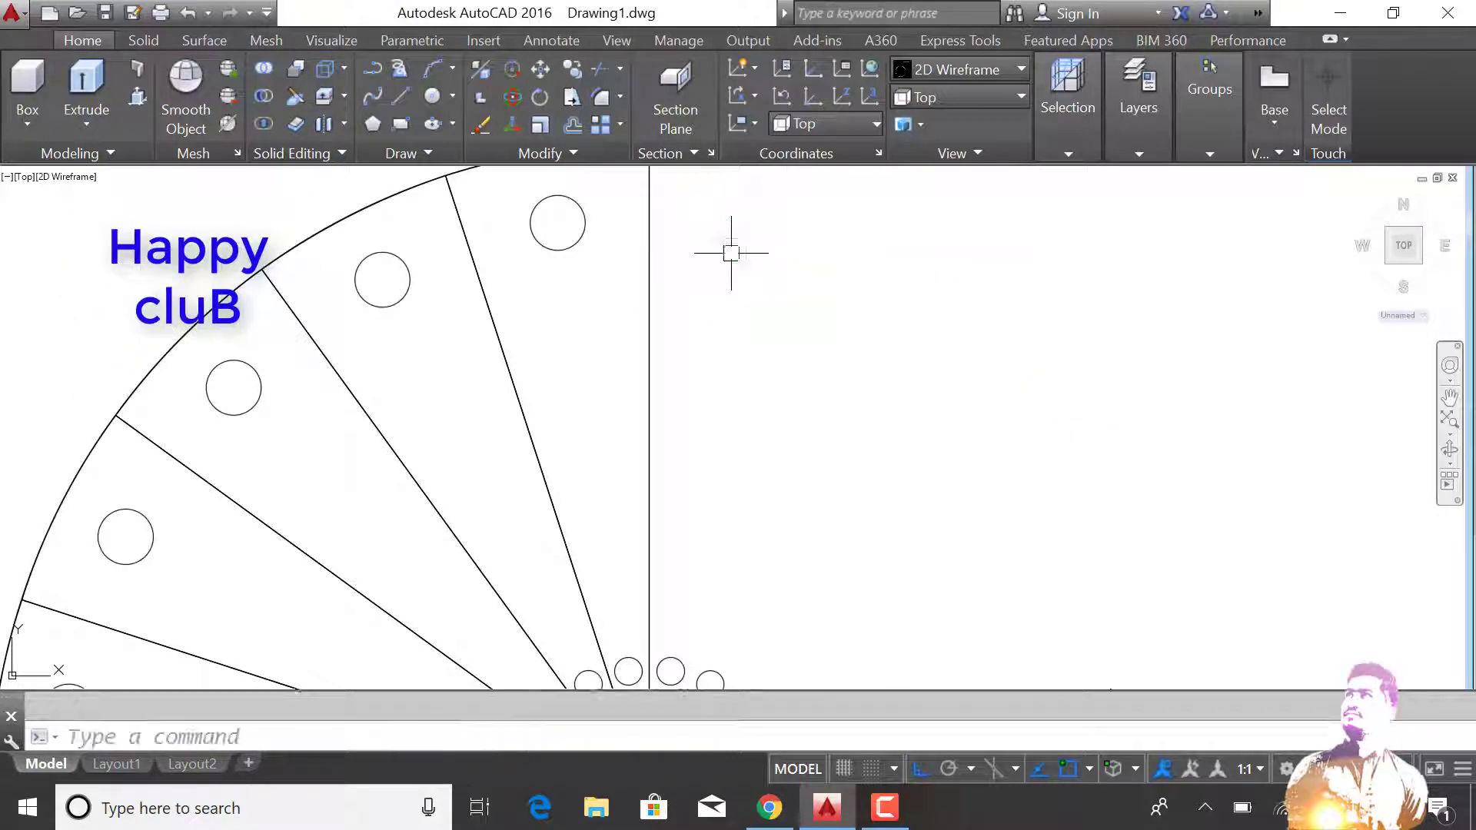
# Window-select and delete the leftover small circles in the open quarter.
pyautogui.scroll(-5, 880, 386)
pyautogui.scroll(2, 745, 418)
pyautogui.scroll(2, 689, 409)
pyautogui.click(666, 378)
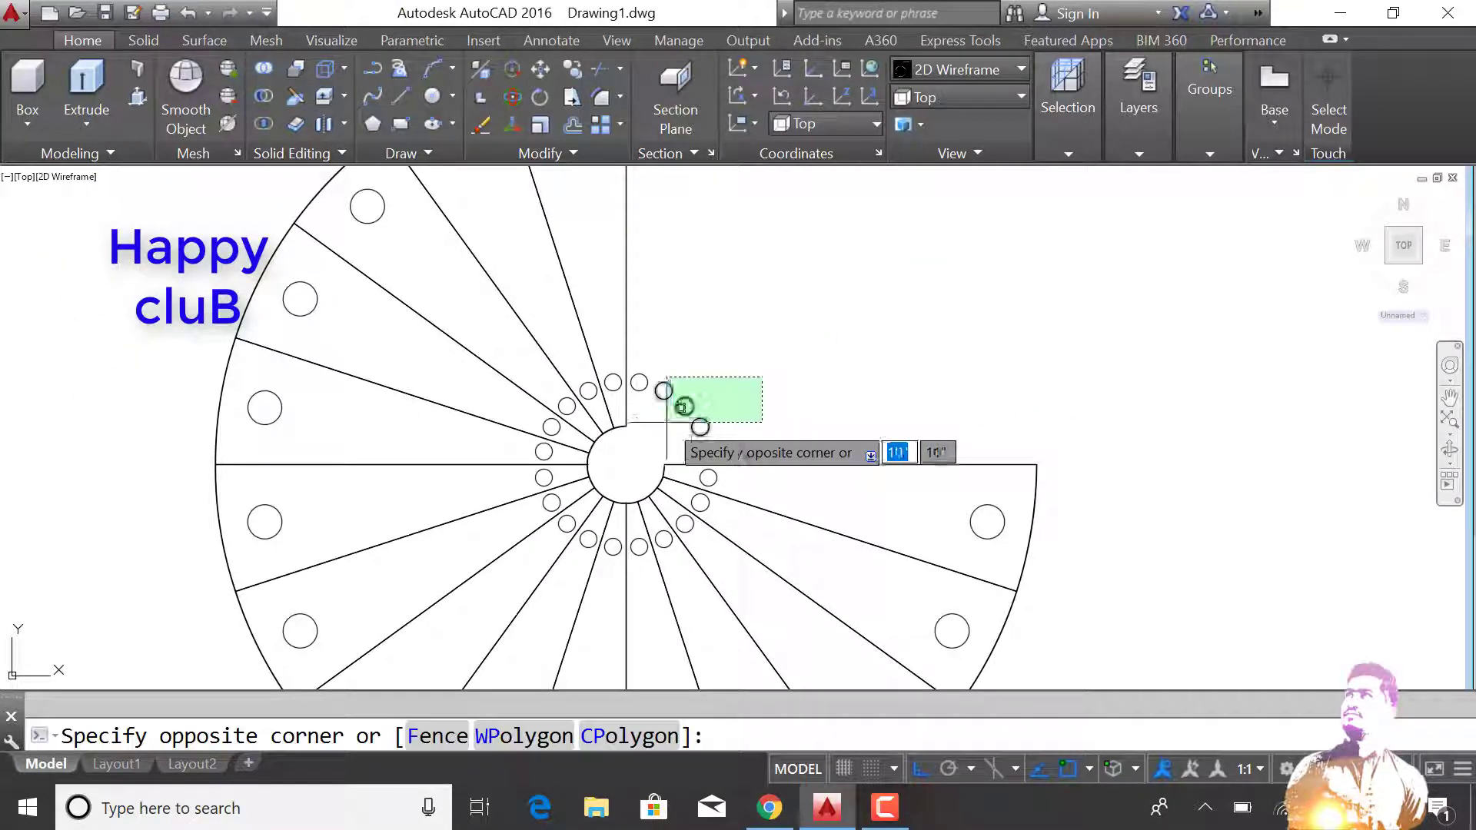
pyautogui.click(708, 422)
pyautogui.scroll(2, 692, 488)
pyautogui.click(691, 487)
pyautogui.click(518, 310)
pyautogui.press('Delete')
pyautogui.scroll(-3, 637, 353)
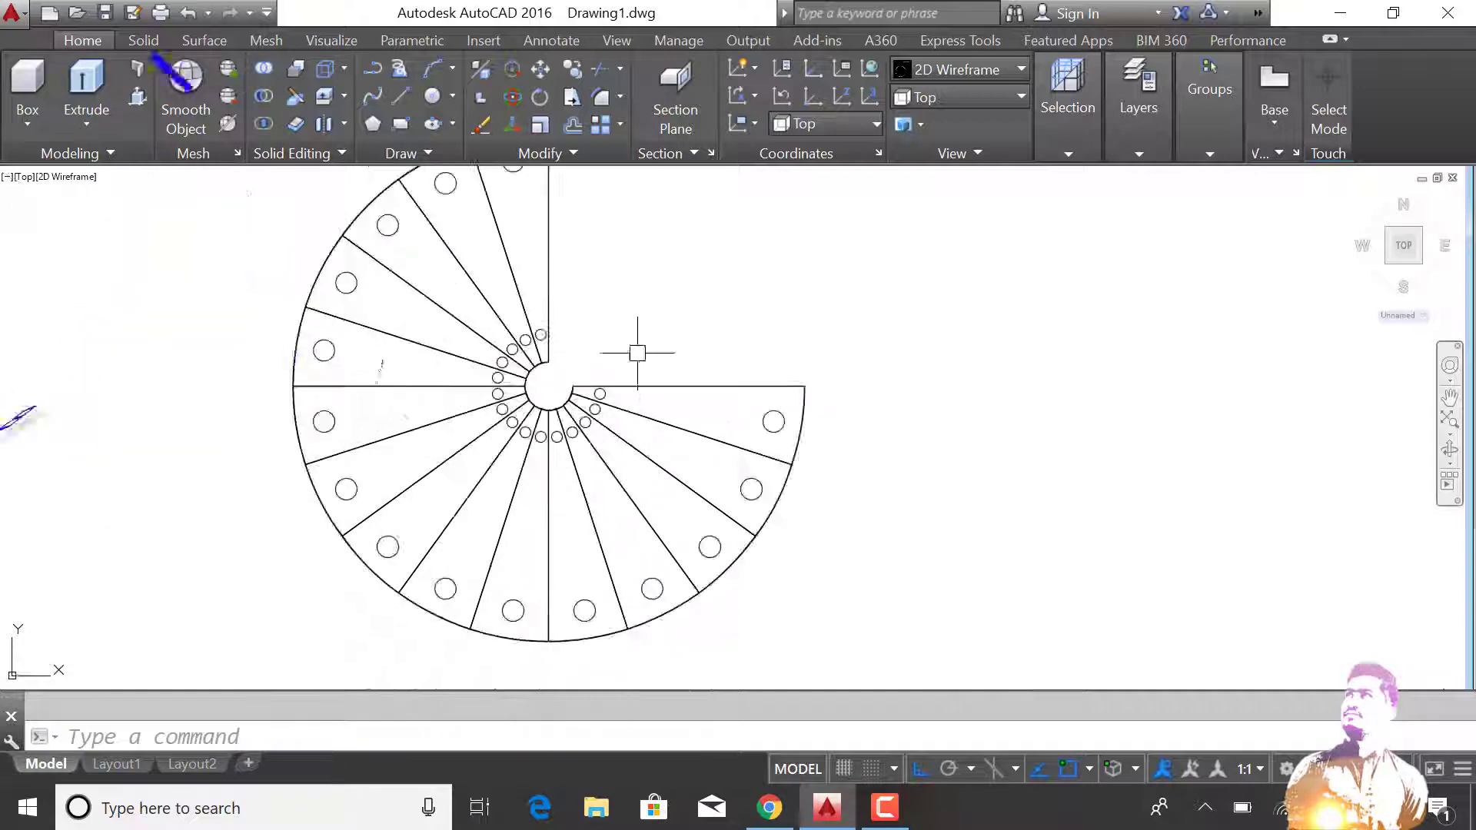
pyautogui.scroll(-2, 952, 520)
pyautogui.scroll(2, 937, 508)
# Extrude all tread wedges to a height of 6.
pyautogui.write('ext')
pyautogui.press('Return')
pyautogui.click(669, 265)
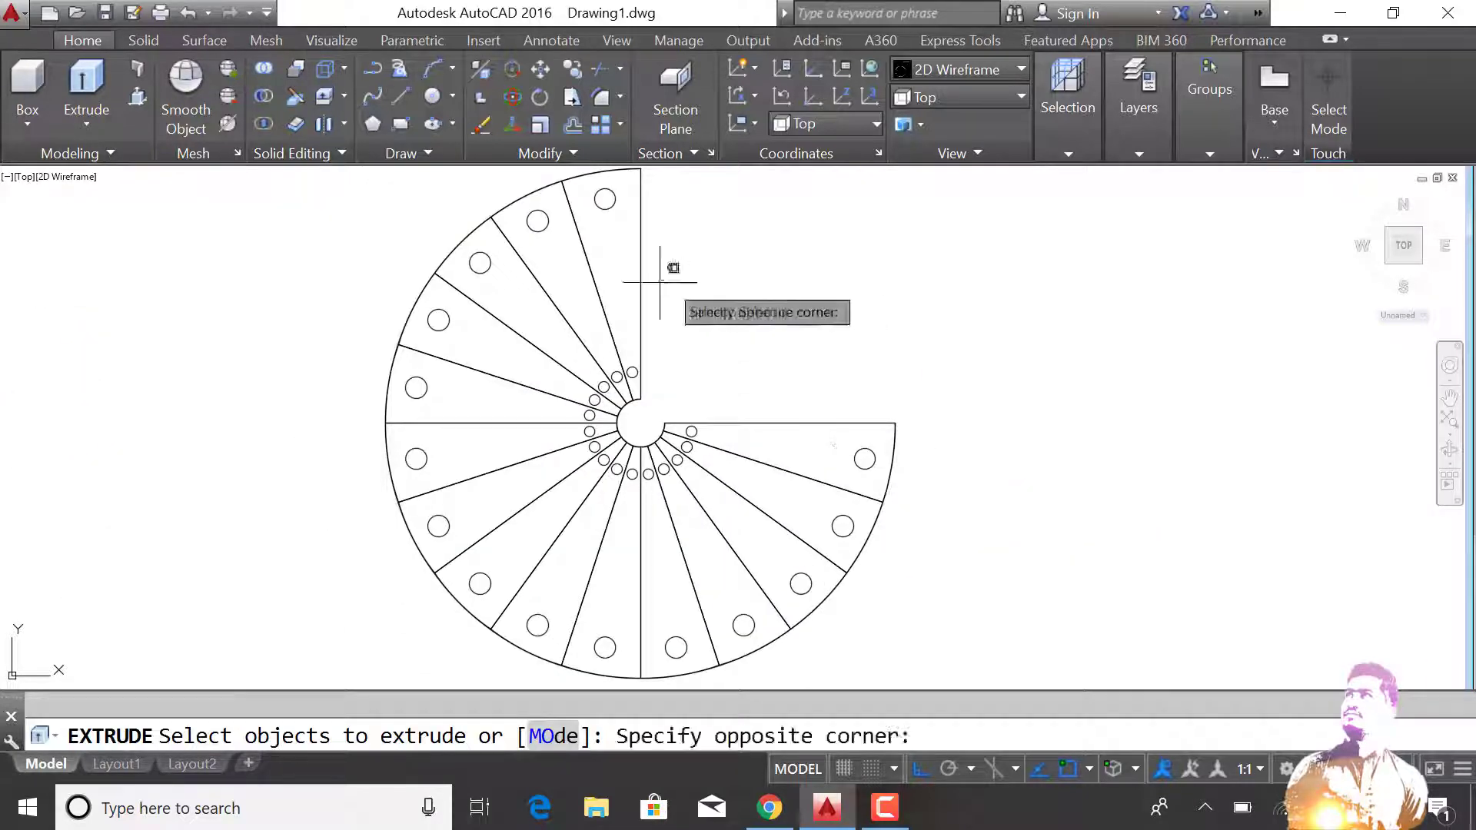
pyautogui.click(494, 461)
pyautogui.click(569, 547)
pyautogui.click(505, 505)
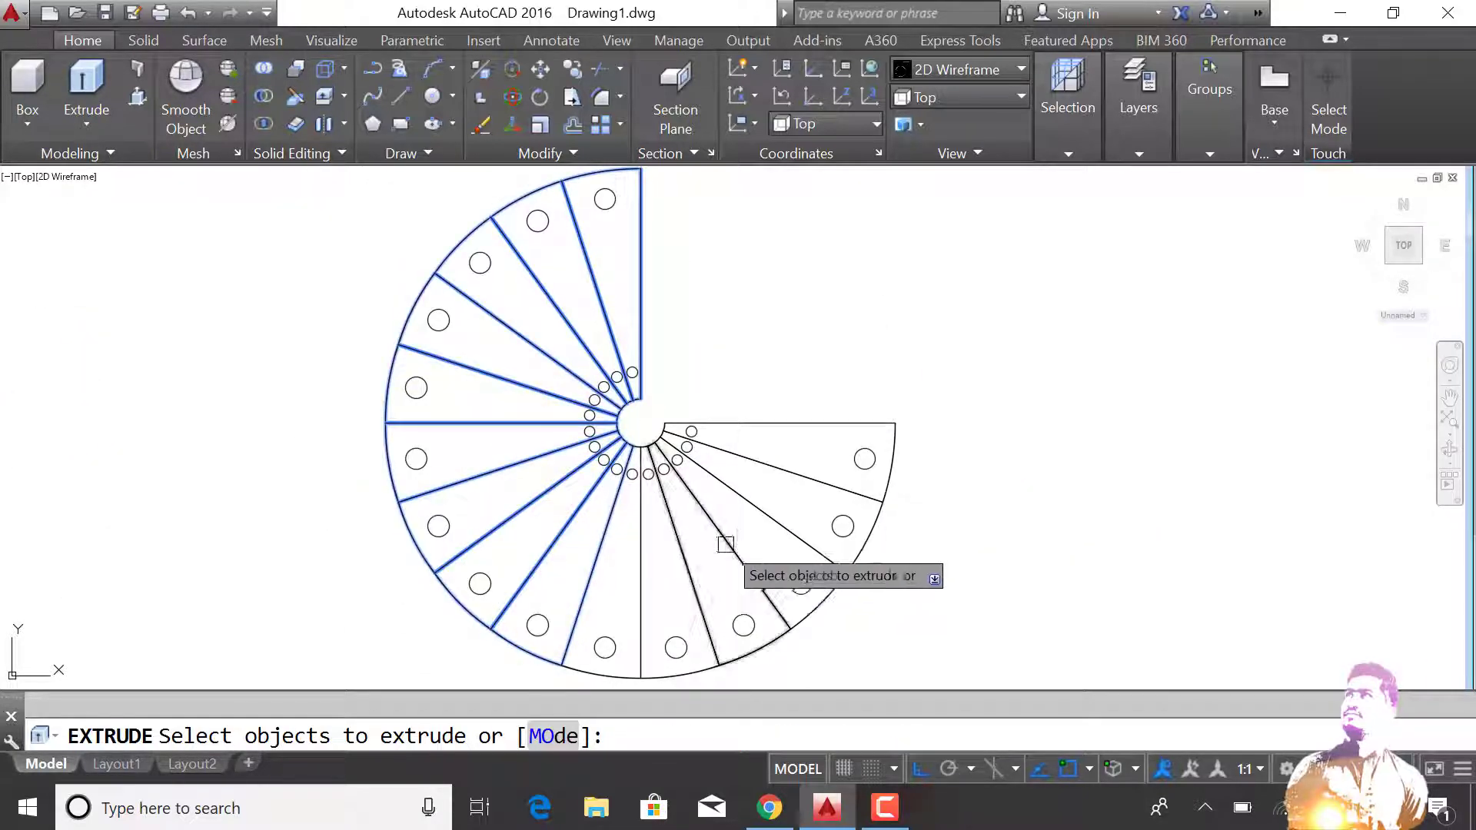
pyautogui.click(751, 533)
pyautogui.click(643, 549)
pyautogui.click(814, 427)
pyautogui.click(760, 481)
pyautogui.click(865, 330)
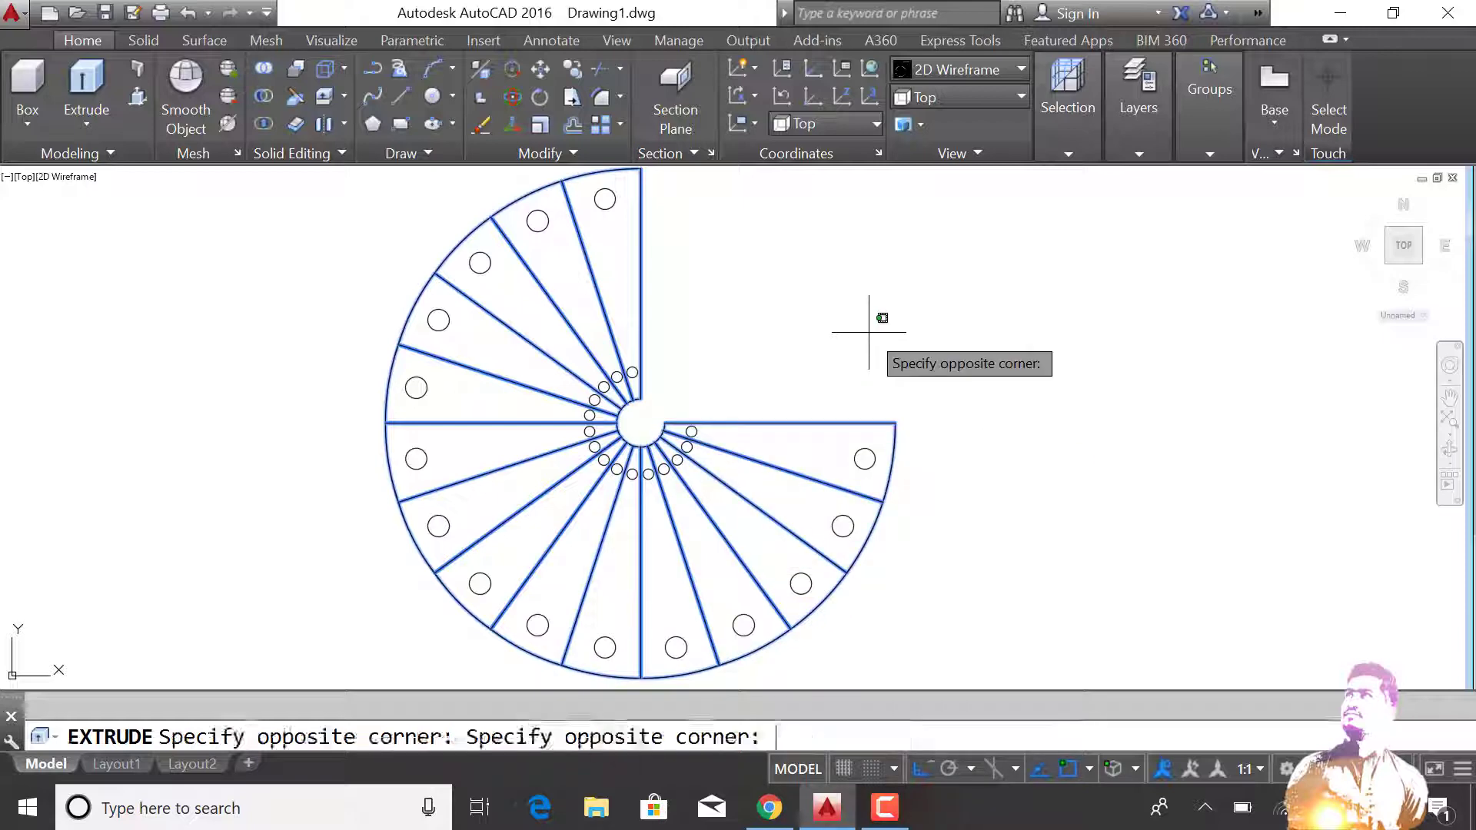
pyautogui.click(900, 377)
pyautogui.press('Return')
pyautogui.write('6')
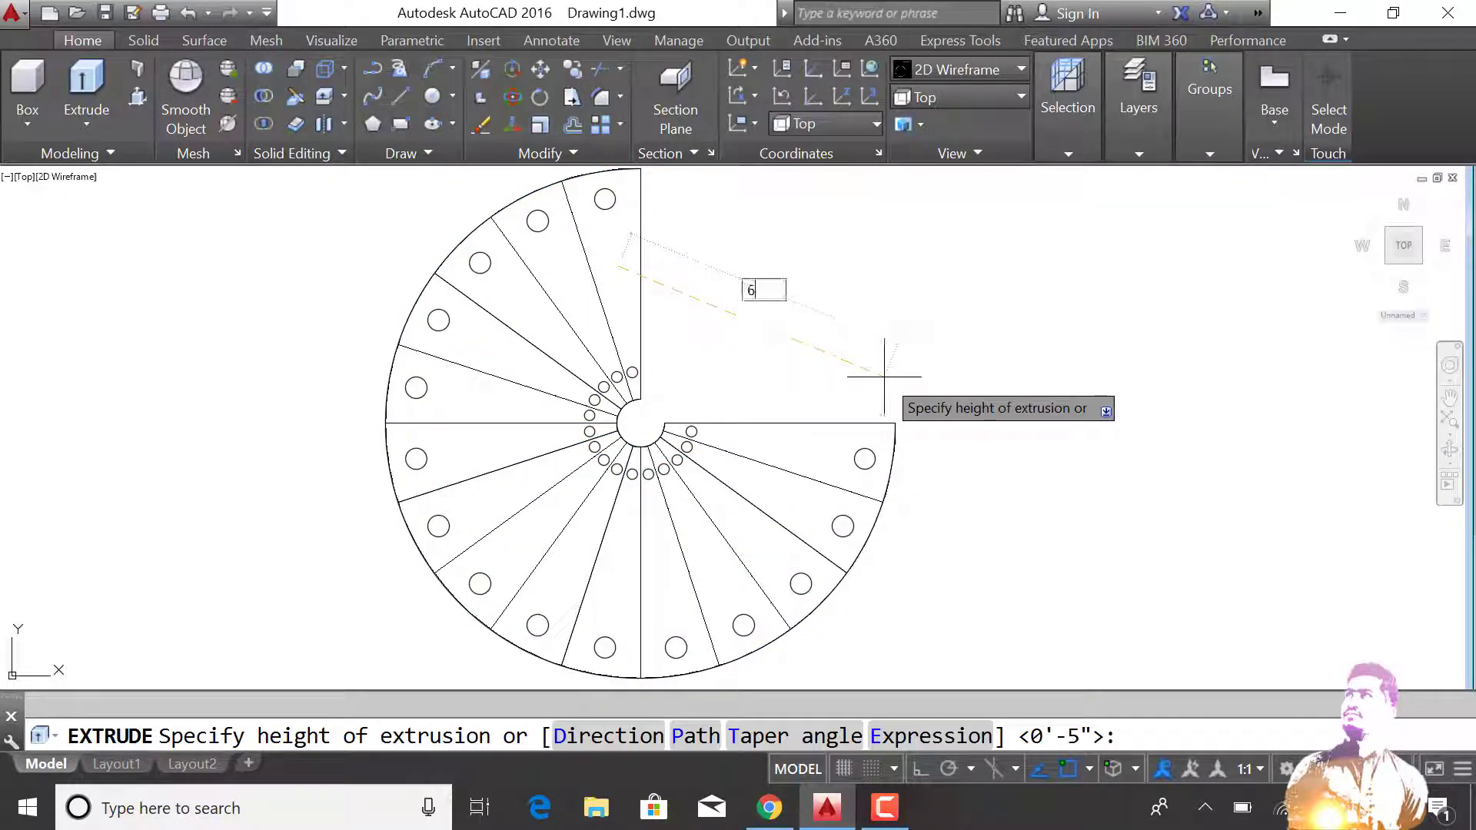
pyautogui.press('Return')
pyautogui.keyDown('shift'); pyautogui.moveTo(1102, 516); pyautogui.dragTo(912, 647, button='middle'); pyautogui.keyUp('shift')
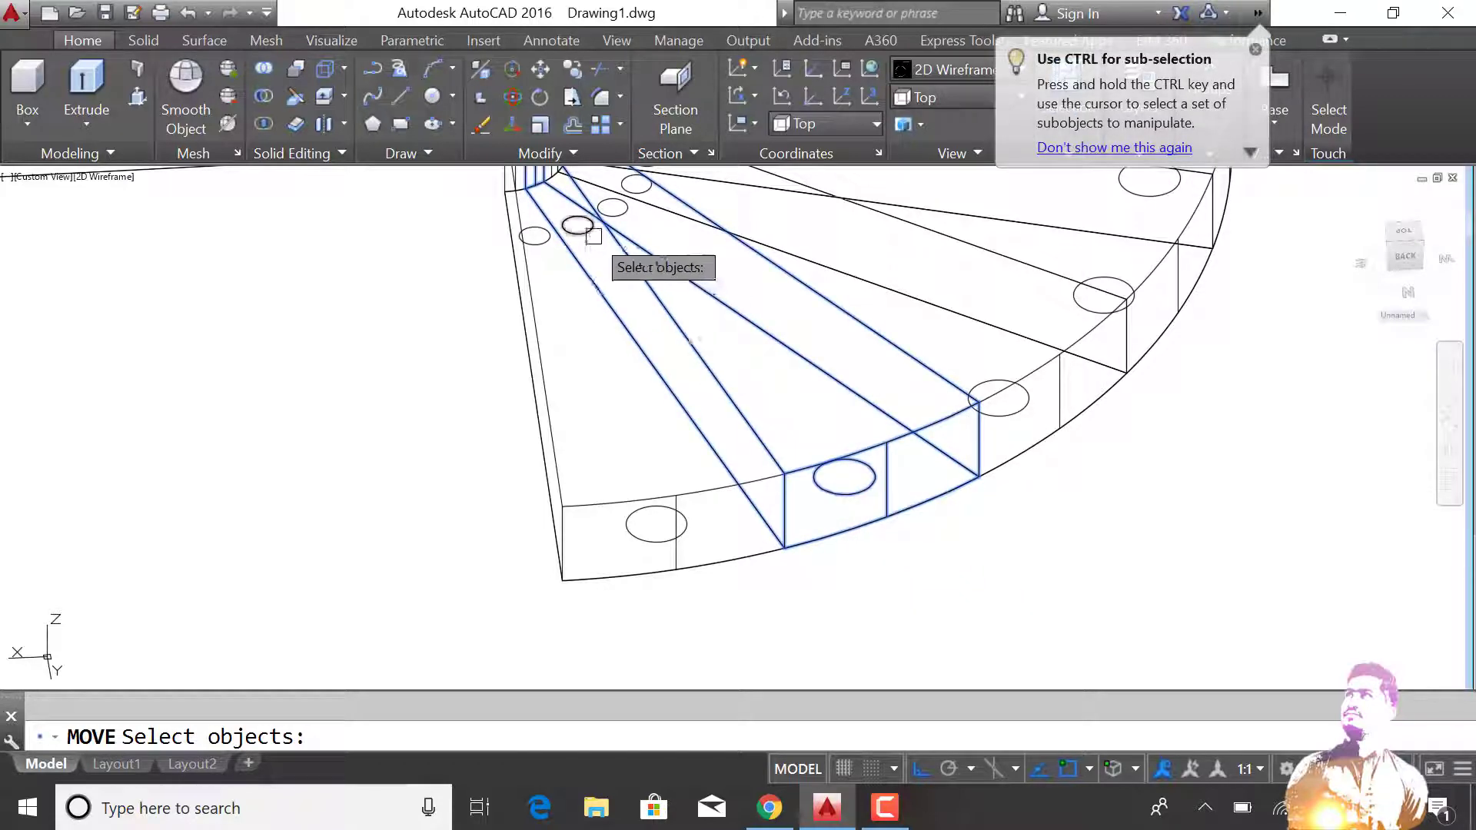
# Raise the first remaining wedge tread onto its neighbour's top edge.
pyautogui.scroll(4, 740, 577)
pyautogui.press('Return')
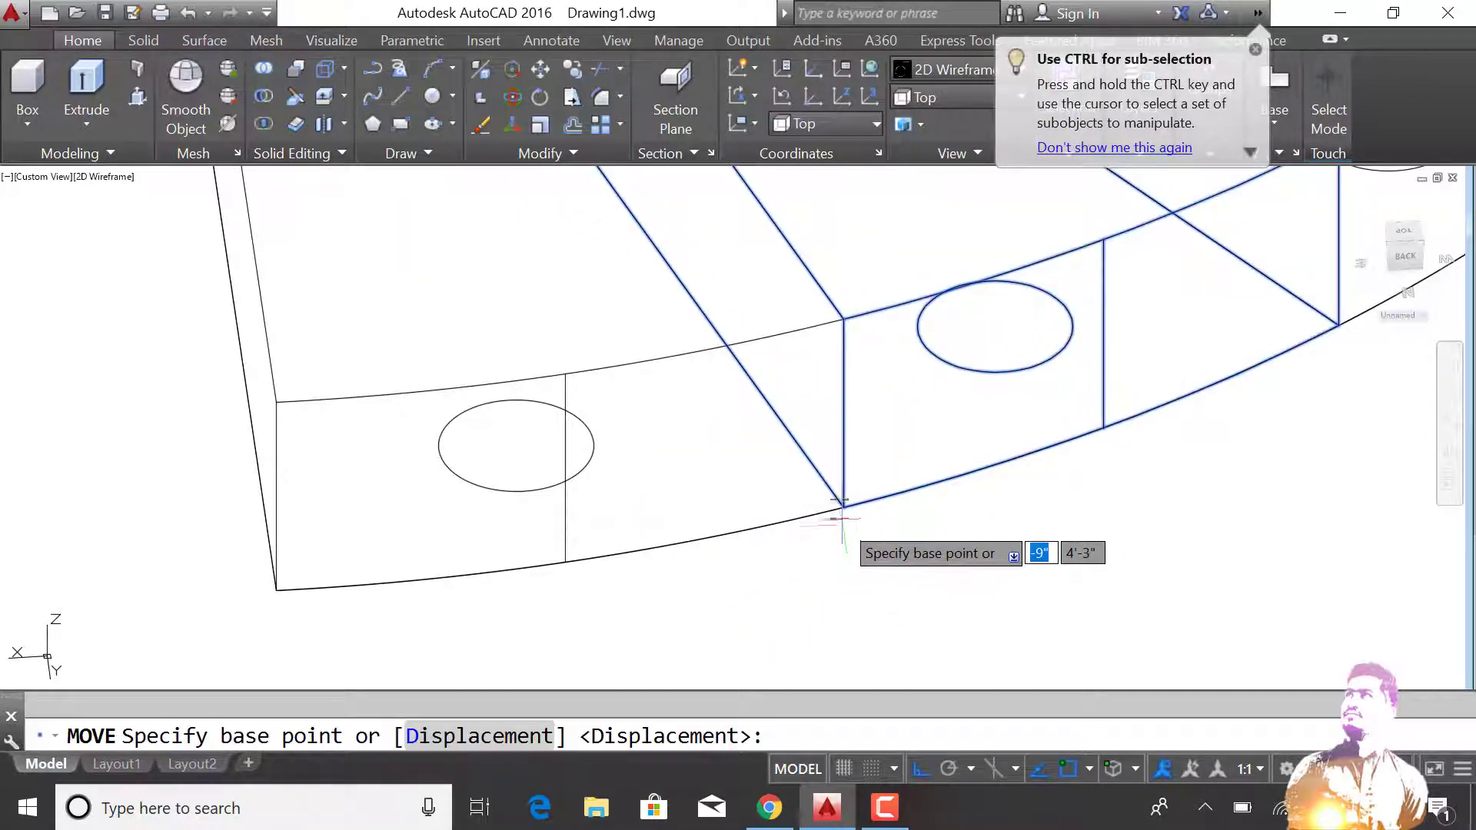
pyautogui.click(843, 506)
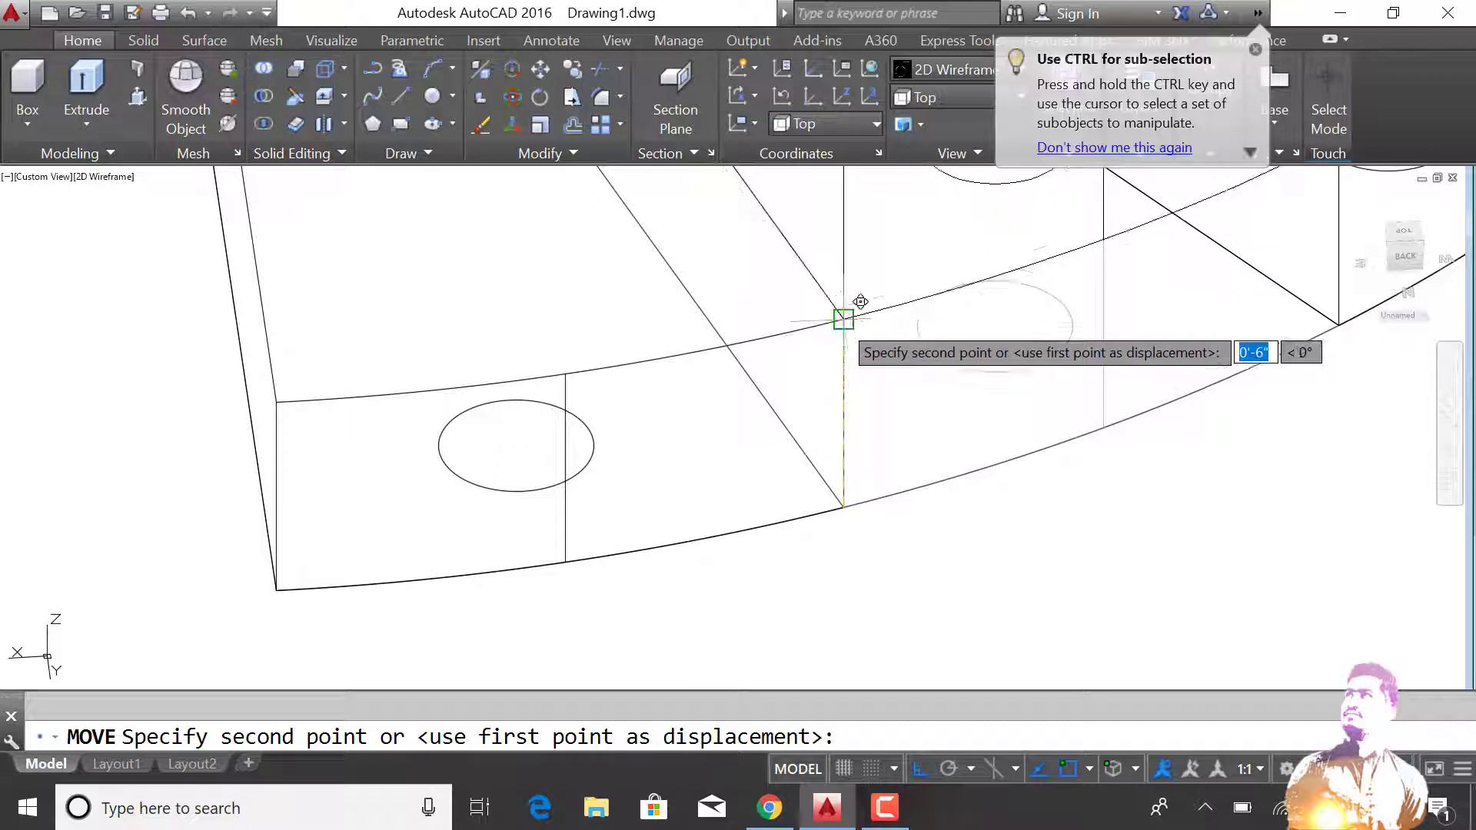
pyautogui.click(843, 319)
pyautogui.scroll(-3, 1013, 489)
pyautogui.moveTo(1024, 484)
pyautogui.keyDown('shift'); pyautogui.mouseDown(button='middle')
pyautogui.moveTo(1177, 455)
pyautogui.moveTo(1206, 389)
pyautogui.mouseUp(button='middle'); pyautogui.keyUp('shift')
# Orbit around the stair wheel between cancelled attempts to move another tread.
pyautogui.press('Return')
pyautogui.scroll(3, 1075, 481)
pyautogui.press('Escape')
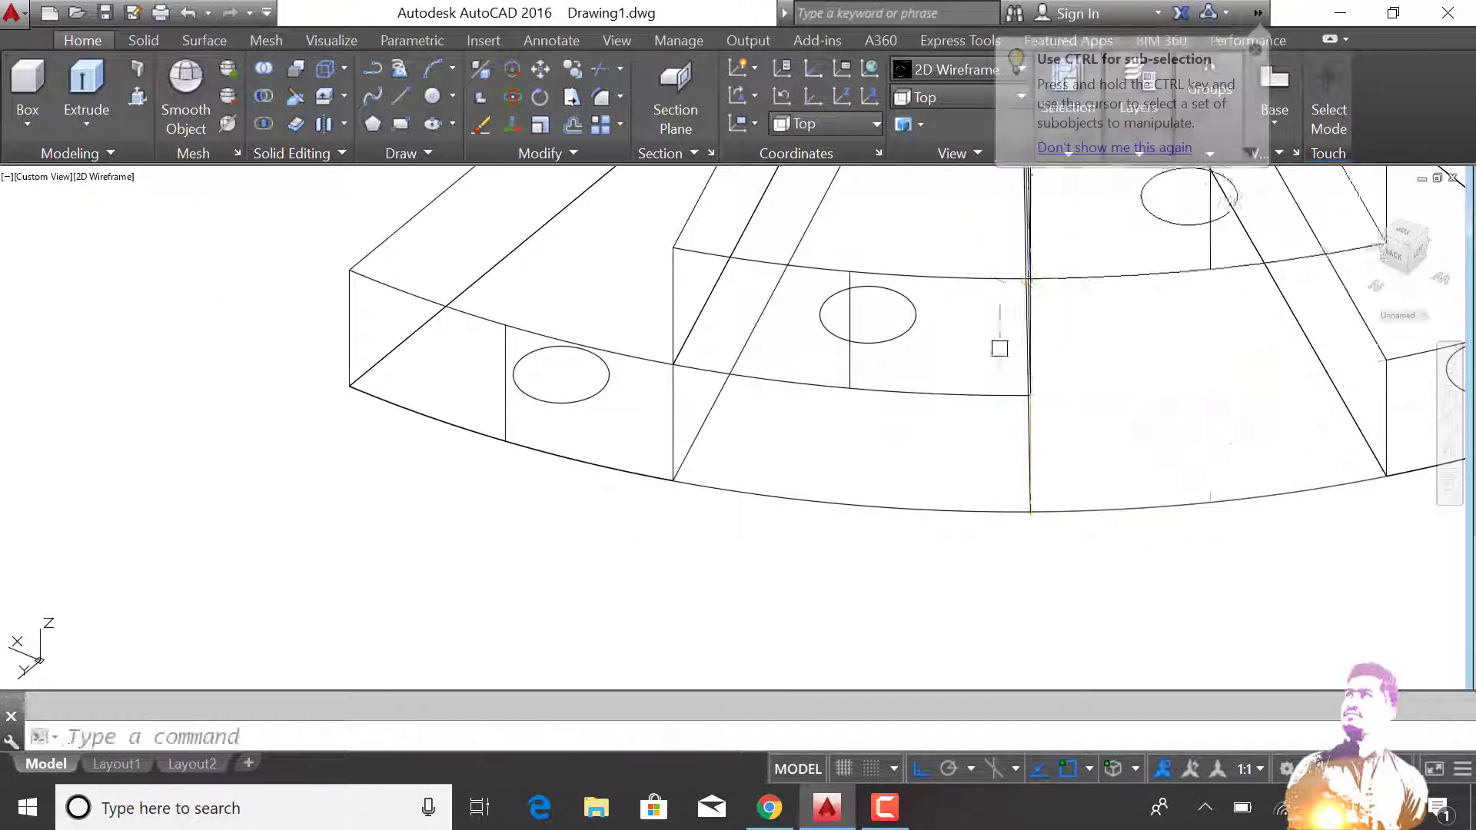
pyautogui.scroll(-3, 998, 346)
pyautogui.moveTo(998, 346)
pyautogui.keyDown('shift'); pyautogui.mouseDown(button='middle')
pyautogui.moveTo(1216, 438)
pyautogui.moveTo(1064, 294)
pyautogui.mouseUp(button='middle'); pyautogui.keyUp('shift')
pyautogui.write('m')
pyautogui.press('Return')
# Select the next tread and pick its bottom corner as the move base point.
pyautogui.click(1034, 292)
pyautogui.press('Return')
pyautogui.scroll(3, 922, 521)
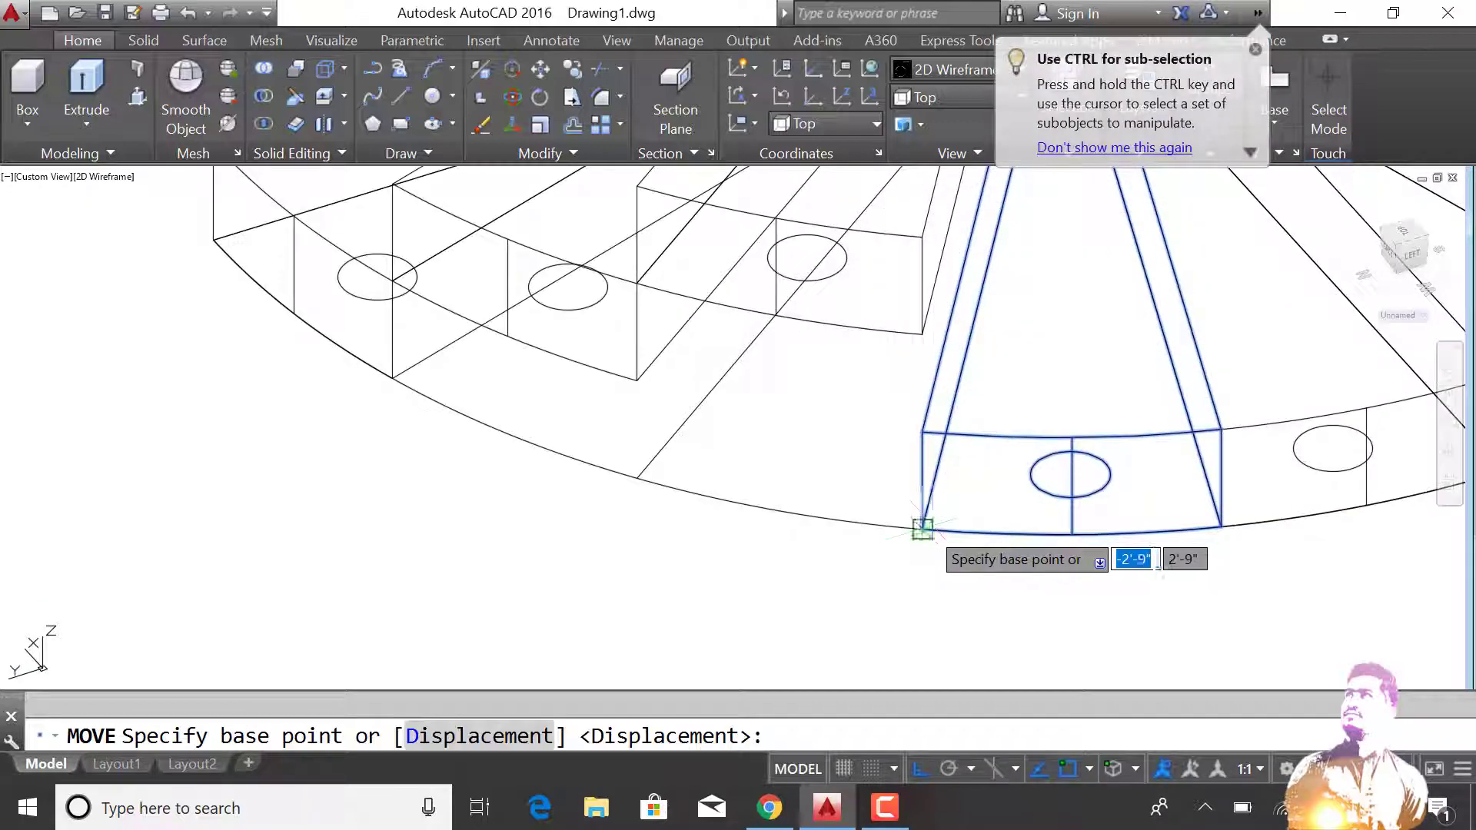
pyautogui.press('Escape')
pyautogui.press('Return')
pyautogui.scroll(3, 1137, 494)
pyautogui.press('Return')
pyautogui.click(1136, 494)
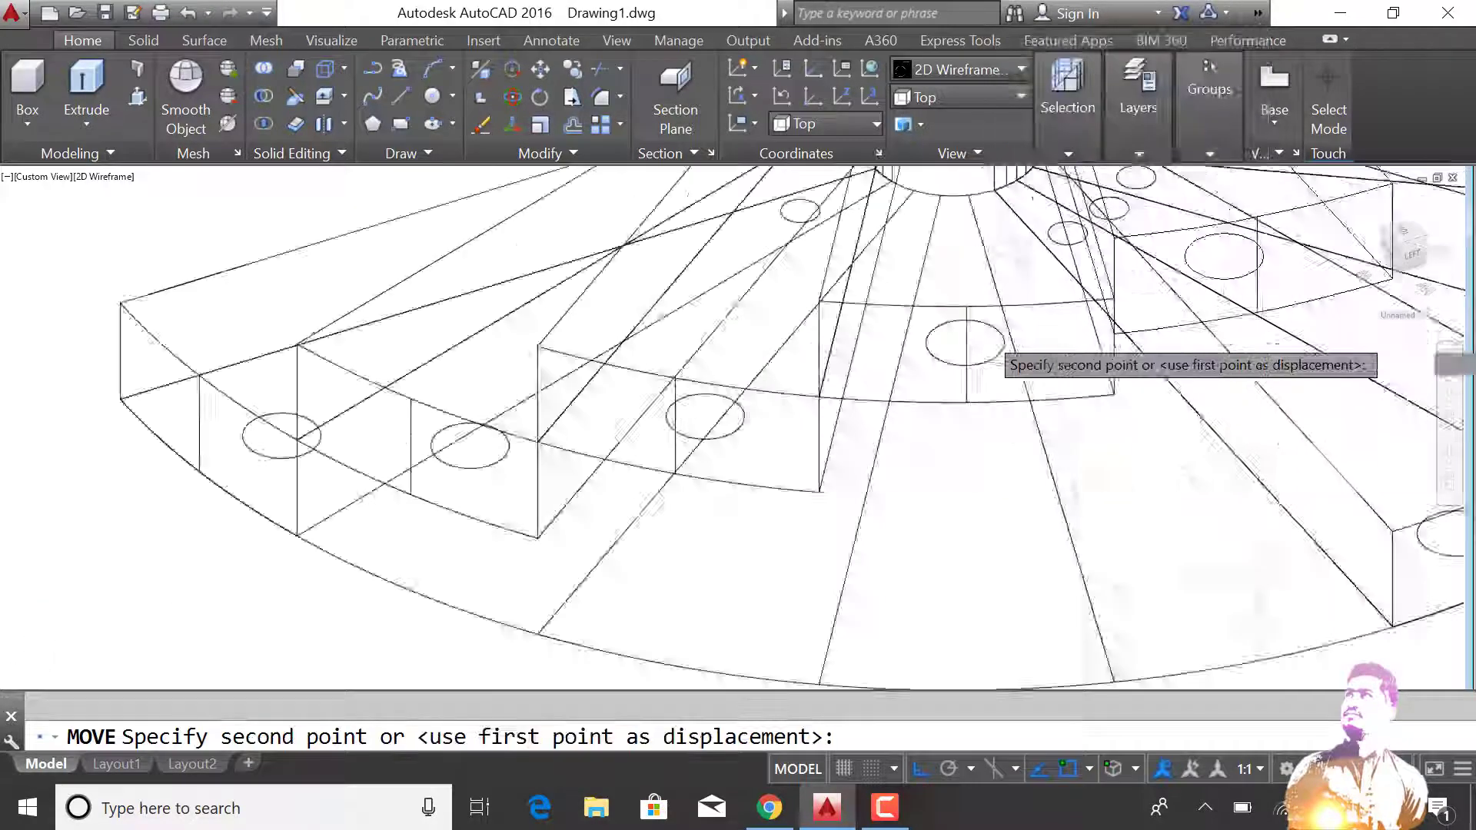
pyautogui.press('Escape')
# Pick another tread's bottom corner and orbit to see its target edge.
pyautogui.press('Return')
pyautogui.scroll(3, 1192, 432)
pyautogui.scroll(2, 1191, 432)
pyautogui.press('Return')
pyautogui.scroll(-3, 1081, 408)
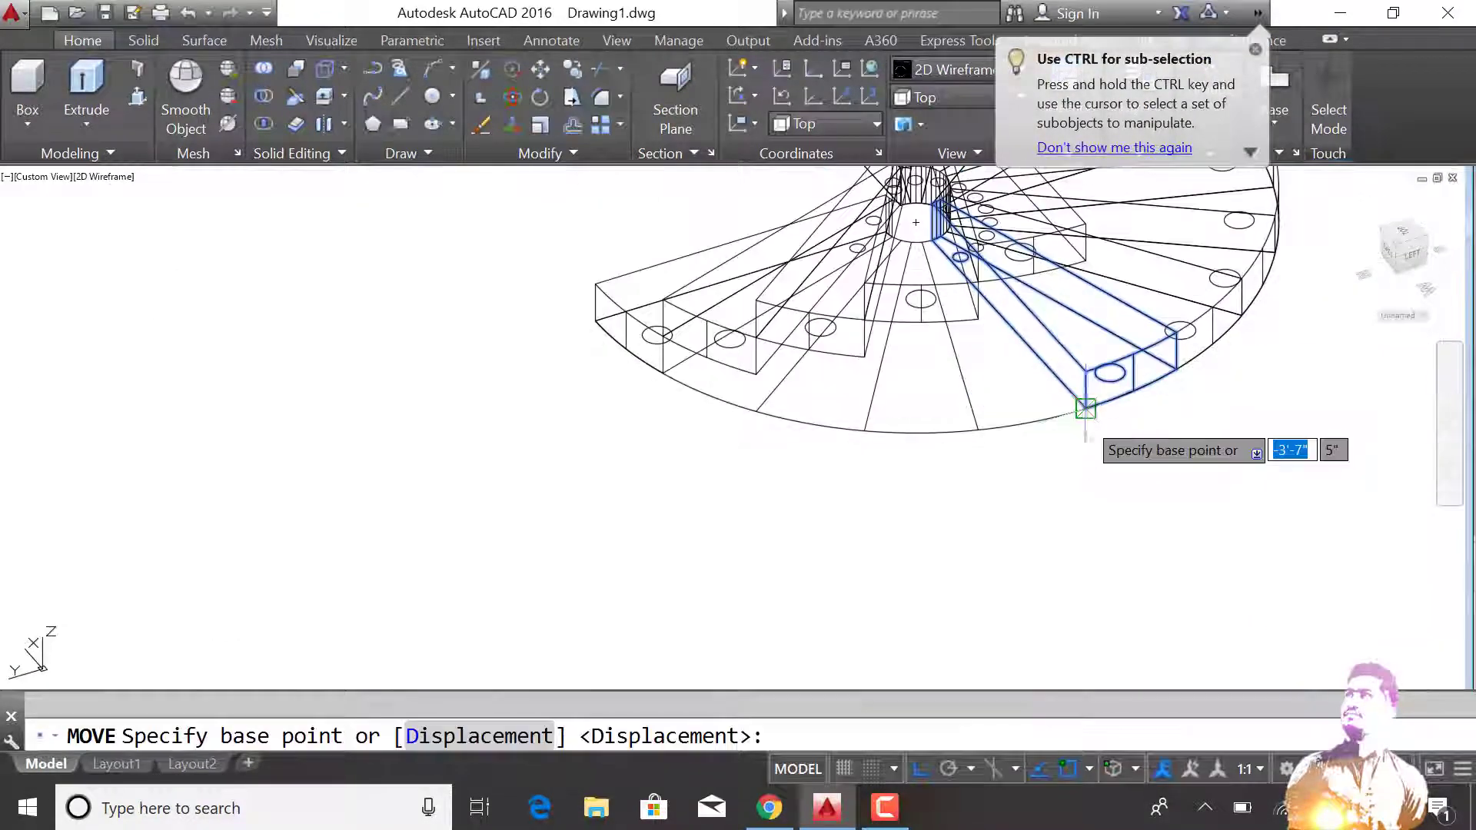
pyautogui.click(1081, 409)
pyautogui.keyDown('shift'); pyautogui.moveTo(983, 201); pyautogui.dragTo(1294, 424, button='middle'); pyautogui.keyUp('shift')
pyautogui.press('Return')
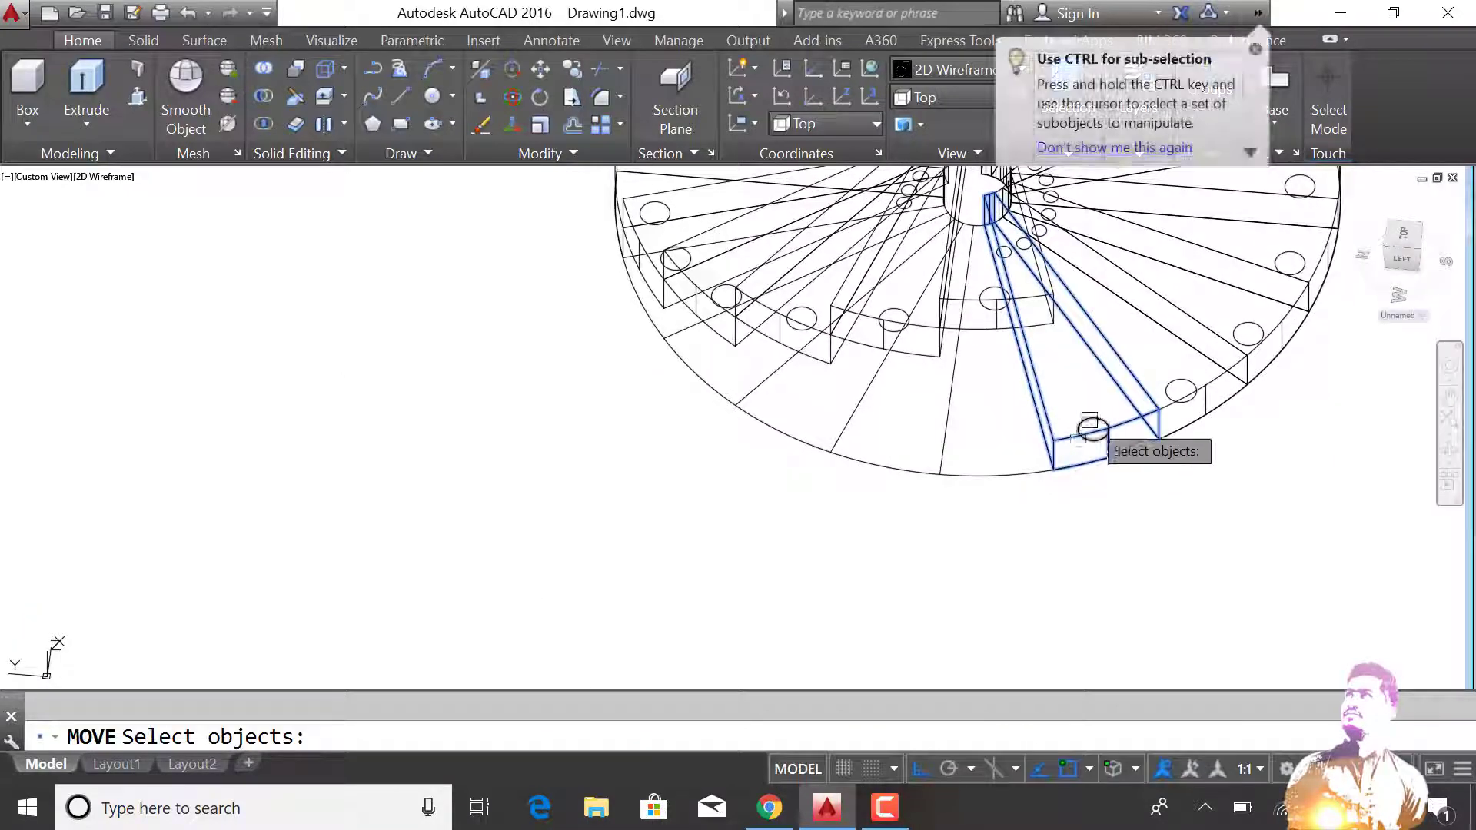
pyautogui.click(1071, 510)
pyautogui.press('Return')
# Reorient the view and pick a tread's corner as the move base point.
pyautogui.scroll(3, 1053, 359)
pyautogui.press('Escape')
pyautogui.scroll(-3, 1053, 358)
pyautogui.keyDown('shift'); pyautogui.moveTo(1054, 358); pyautogui.dragTo(1153, 385, button='middle'); pyautogui.keyUp('shift')
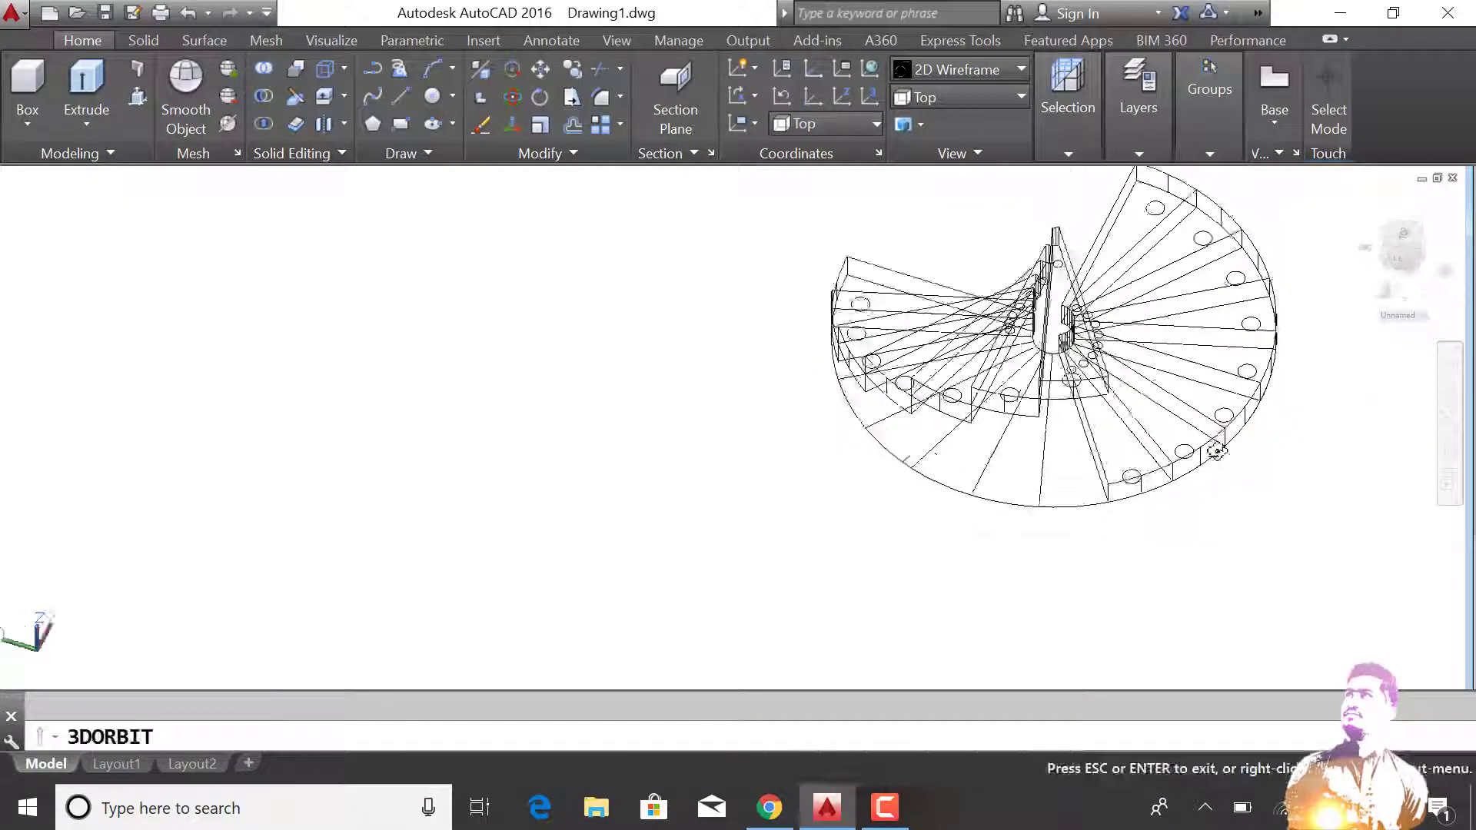
pyautogui.scroll(3, 931, 474)
pyautogui.press('Return')
pyautogui.click(818, 497)
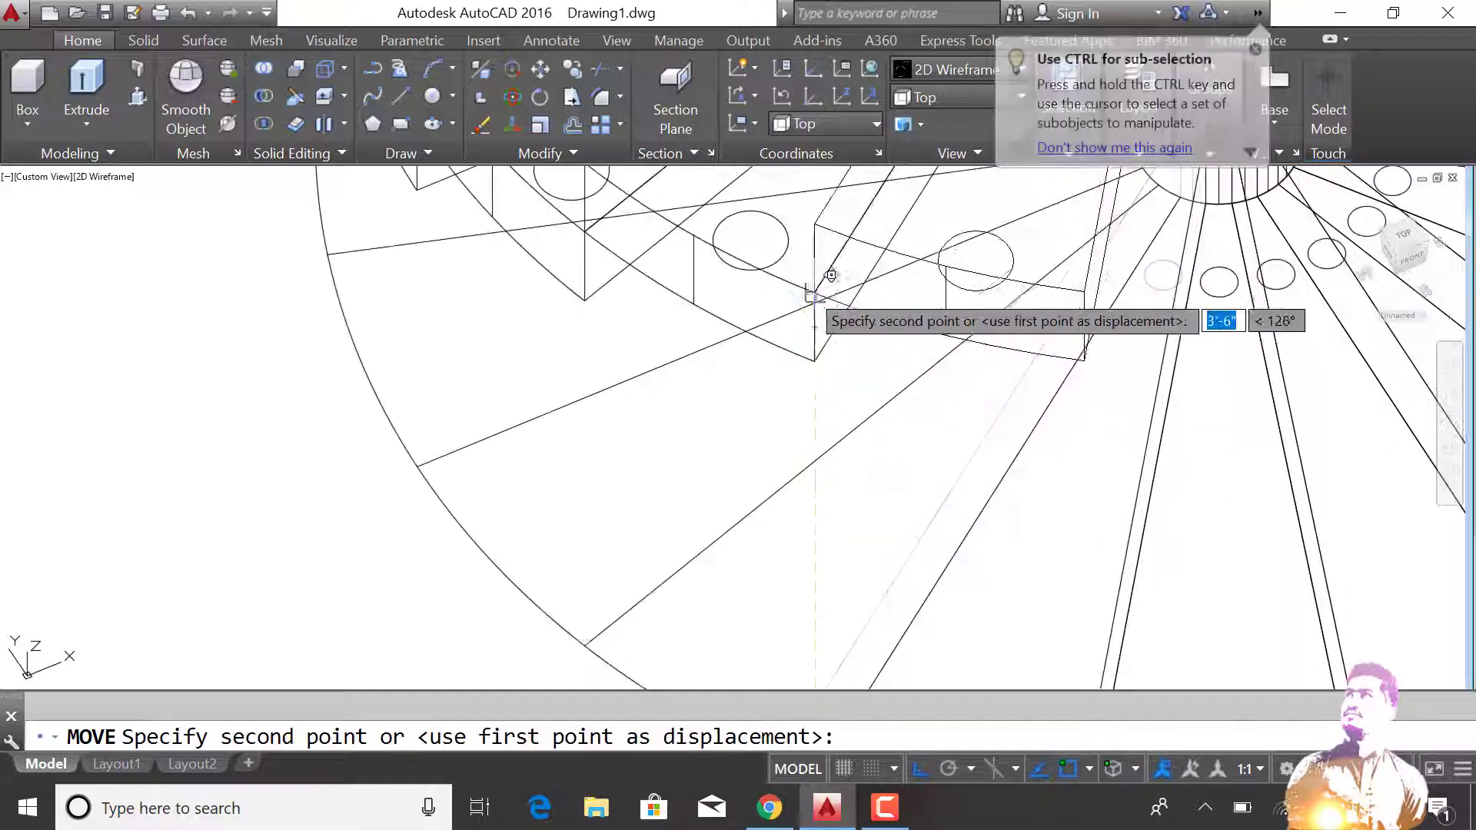
# Drop that tread onto the step above it.
pyautogui.press('Escape')
pyautogui.keyDown('shift'); pyautogui.moveTo(818, 496); pyautogui.dragTo(937, 401, button='middle'); pyautogui.keyUp('shift')
pyautogui.press('Return')
# Move the front wedge tread by its outer corner onto the next step corner.
pyautogui.press('Return')
pyautogui.click(869, 415)
pyautogui.scroll(3, 884, 385)
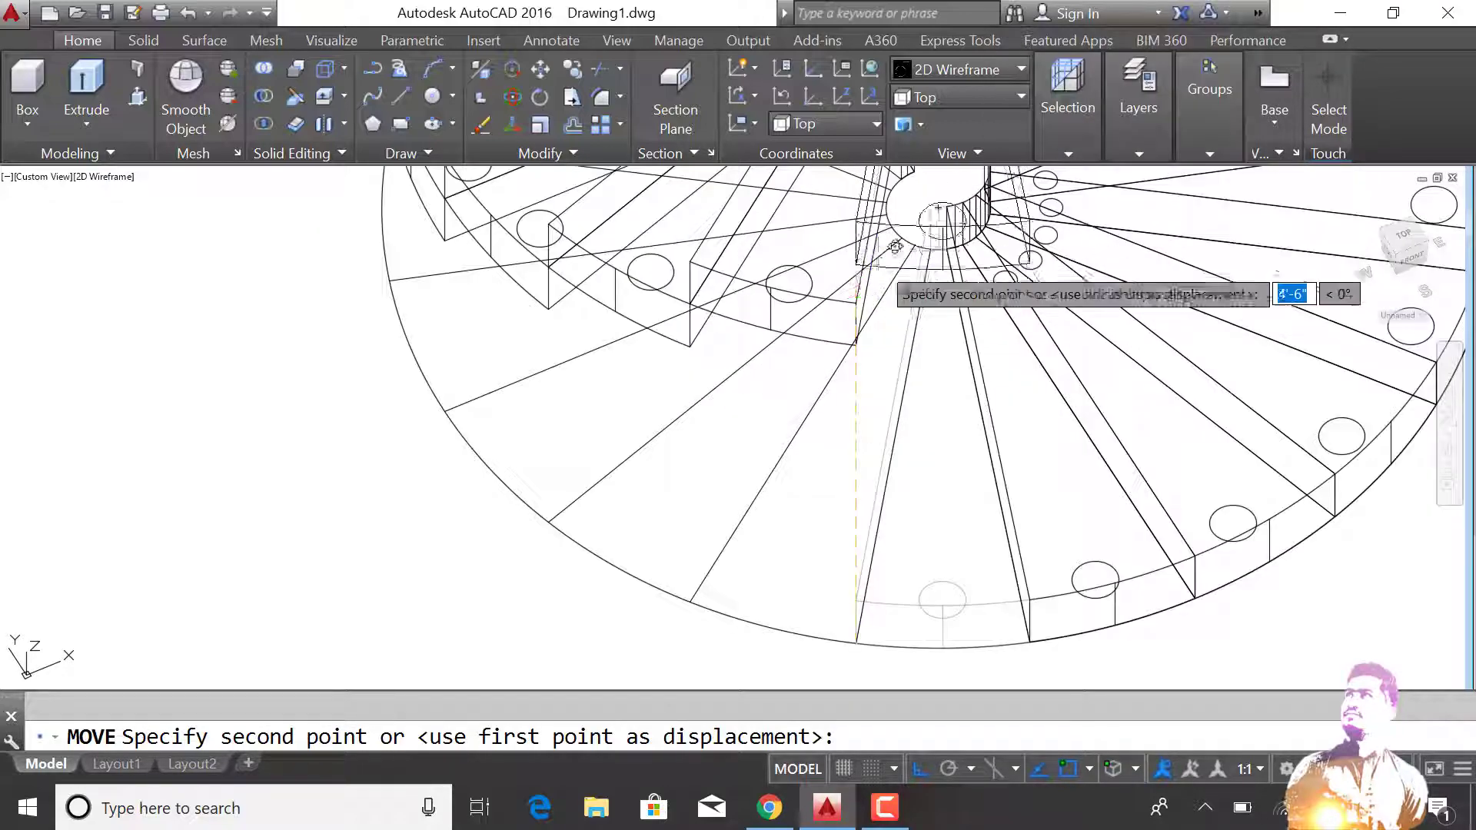
pyautogui.click(896, 286)
pyautogui.scroll(-3, 896, 286)
pyautogui.click(1449, 461)
pyautogui.moveTo(999, 346); pyautogui.dragTo(926, 379)
pyautogui.press('Return')
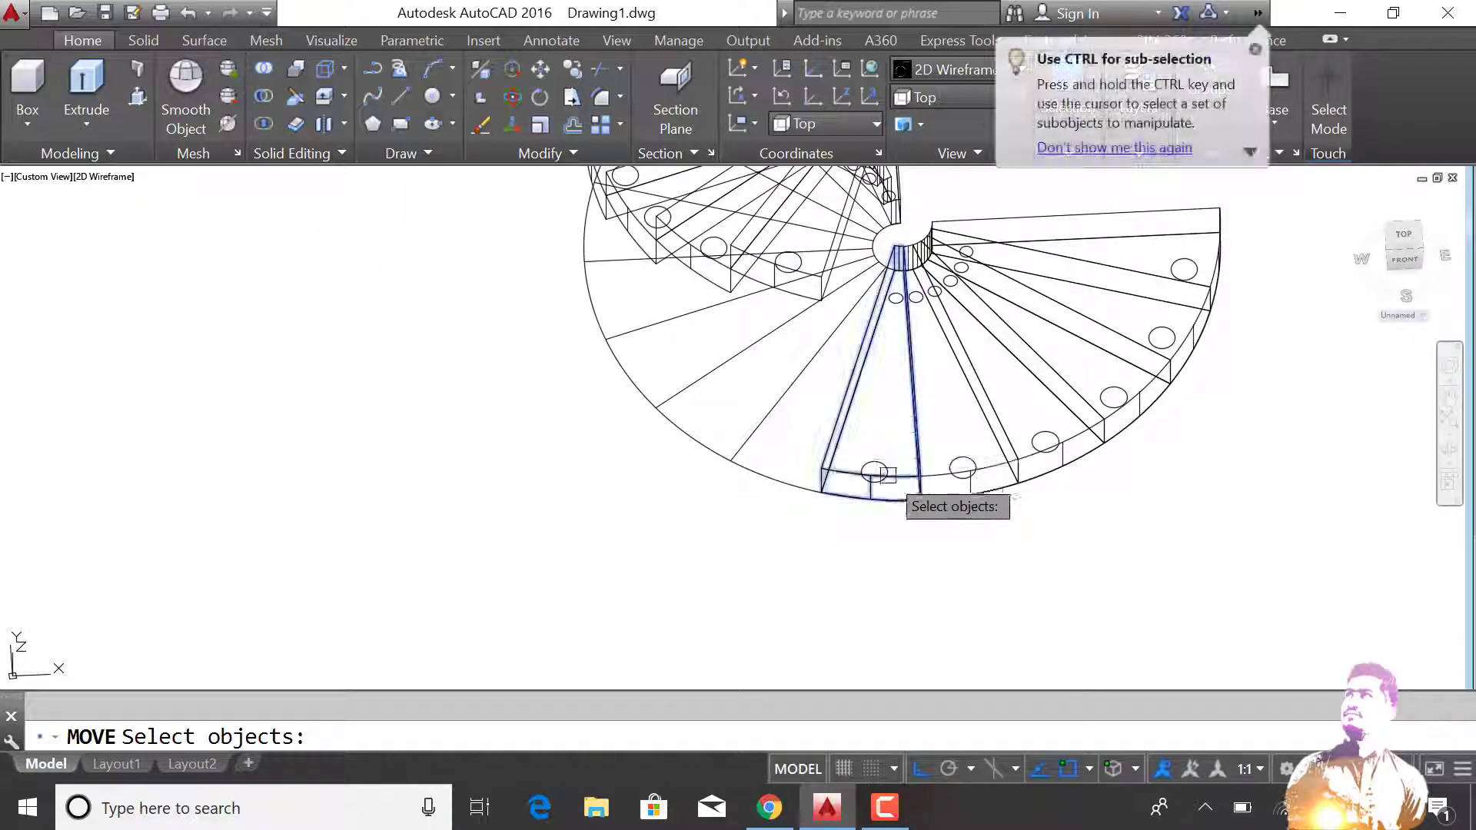
# Move the following front wedge tread onto the step above.
pyautogui.press('Return')
pyautogui.click(896, 299)
pyautogui.click(923, 346)
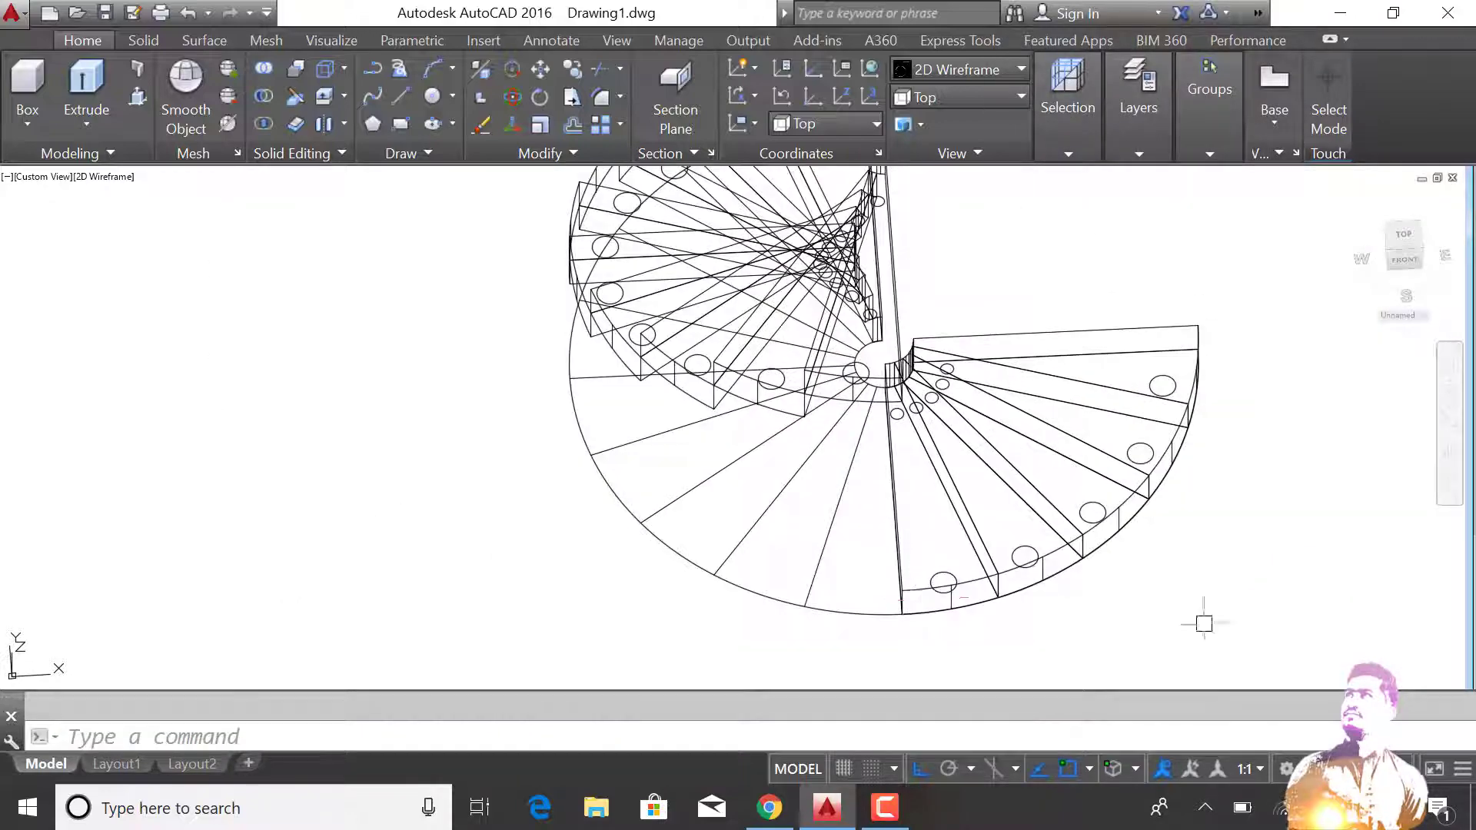
pyautogui.click(1449, 450)
pyautogui.press('Escape')
pyautogui.press('Return')
pyautogui.click(892, 538)
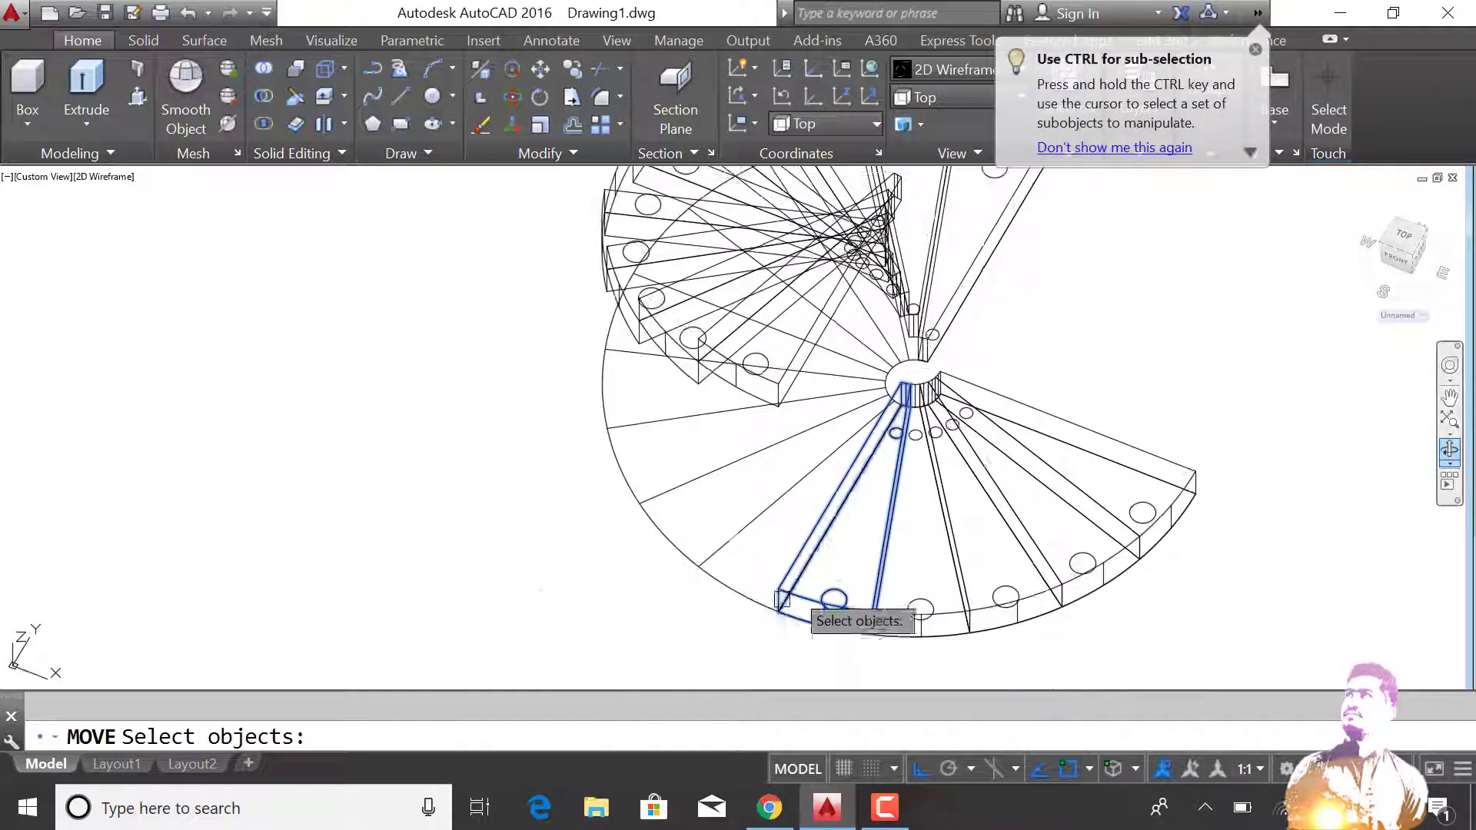
pyautogui.press('Return')
pyautogui.click(800, 592)
pyautogui.click(800, 365)
# Place the next tread at its destination corner in the spiral.
pyautogui.press('Return')
pyautogui.click(915, 230)
pyautogui.press('Return')
pyautogui.click(849, 471)
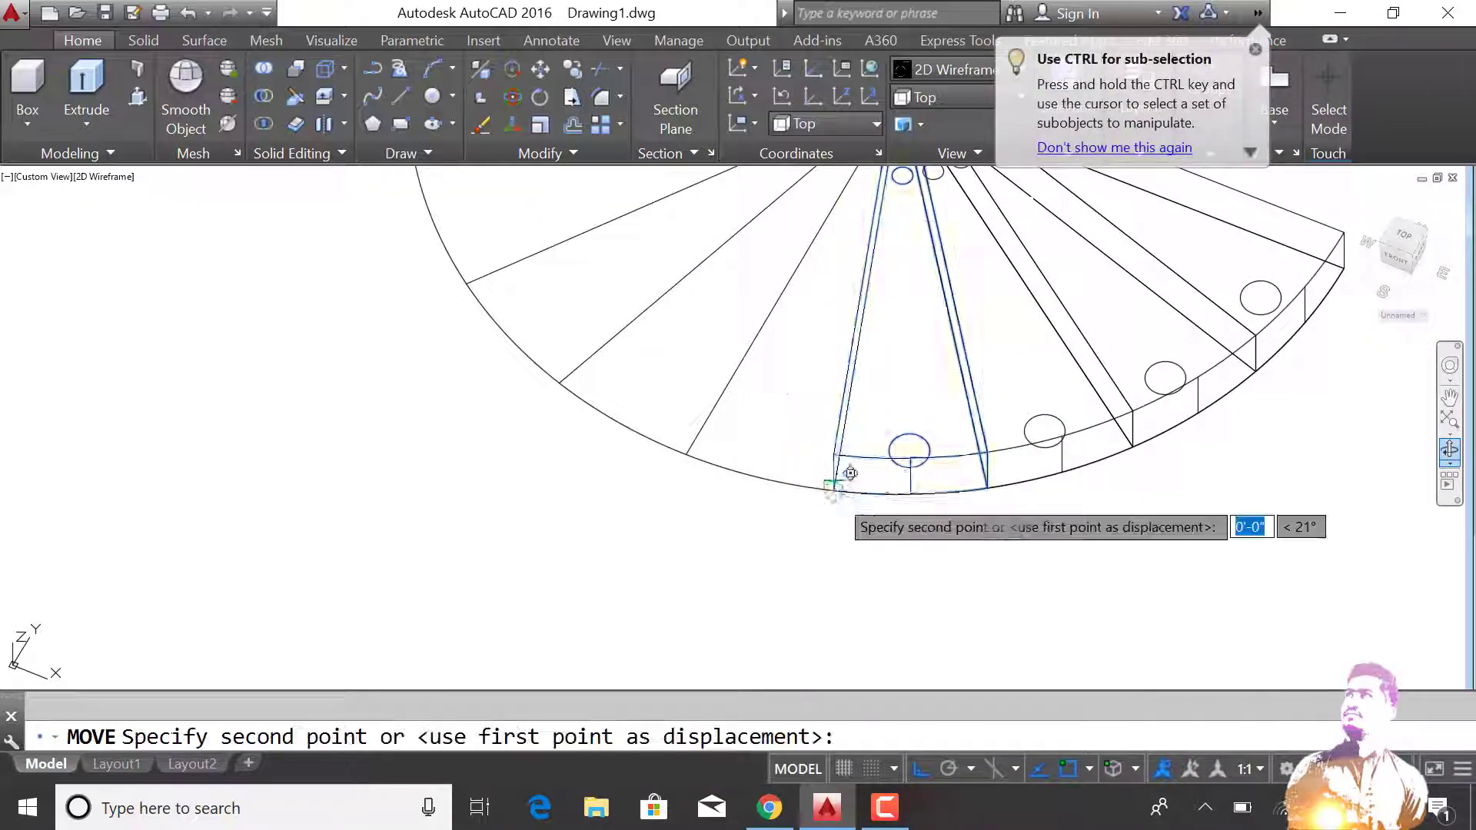
pyautogui.scroll(5, 786, 380)
pyautogui.click(786, 379)
pyautogui.scroll(-5, 786, 380)
pyautogui.keyDown('shift'); pyautogui.moveTo(884, 461); pyautogui.dragTo(1021, 517, button='middle'); pyautogui.keyUp('shift')
pyautogui.write('m')
# Move the tread below the hub, both edges selected, onto the step above.
pyautogui.press('Return')
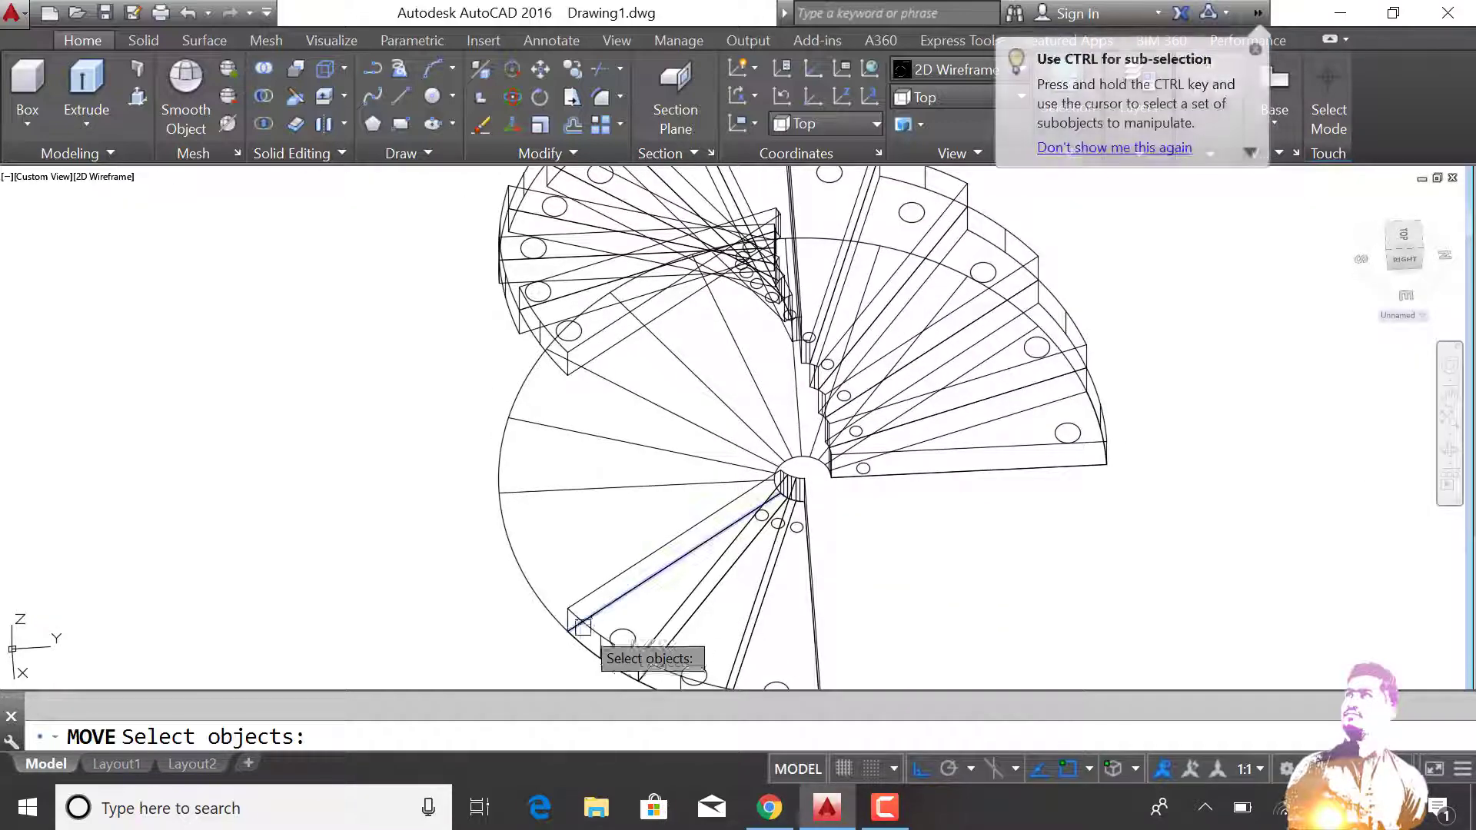
pyautogui.press('Escape')
pyautogui.write('m')
pyautogui.press('Return')
pyautogui.click(824, 521)
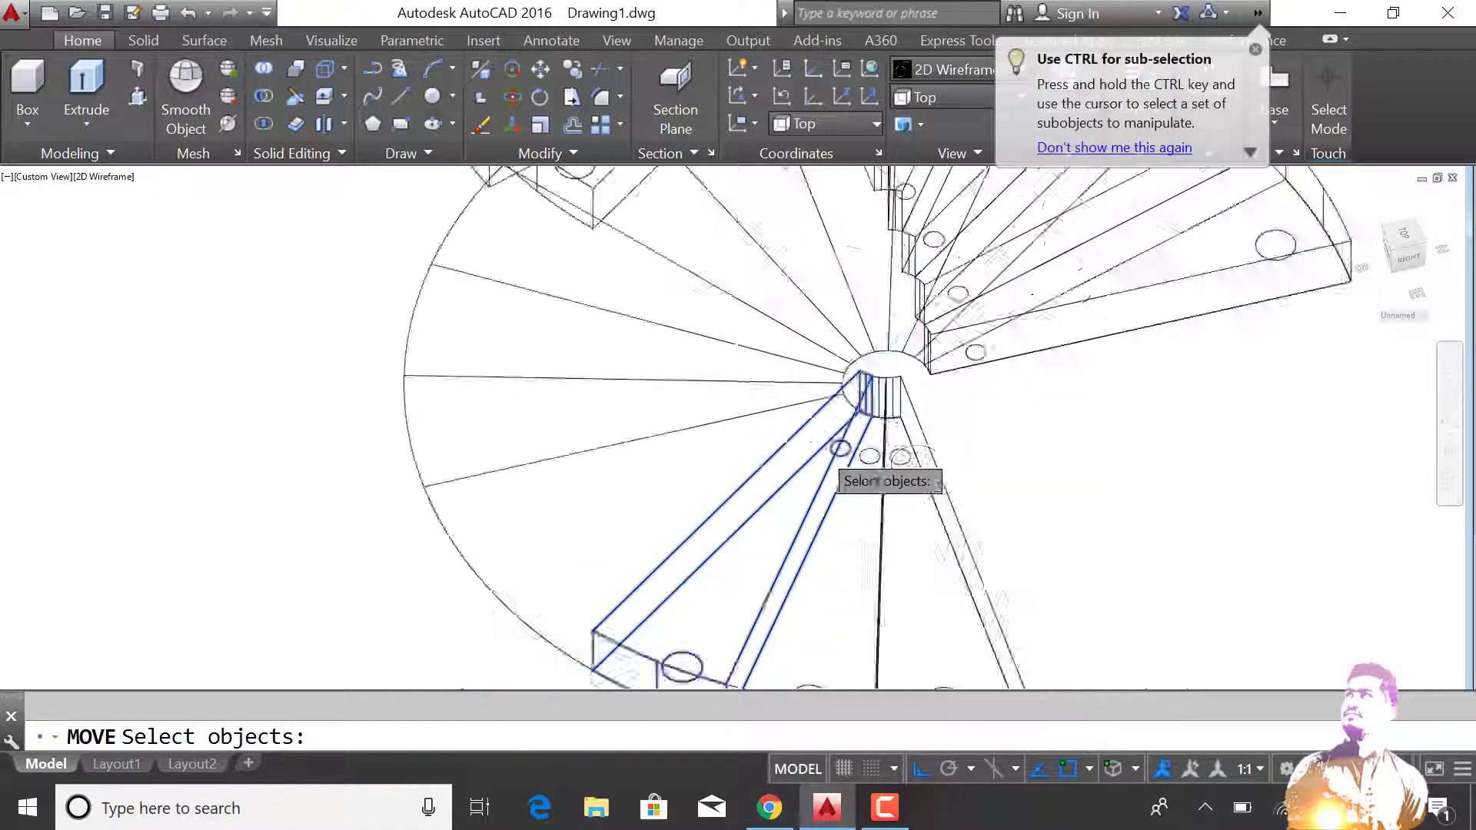
pyautogui.press('Return')
pyautogui.click(884, 477)
pyautogui.scroll(4, 717, 322)
pyautogui.click(711, 375)
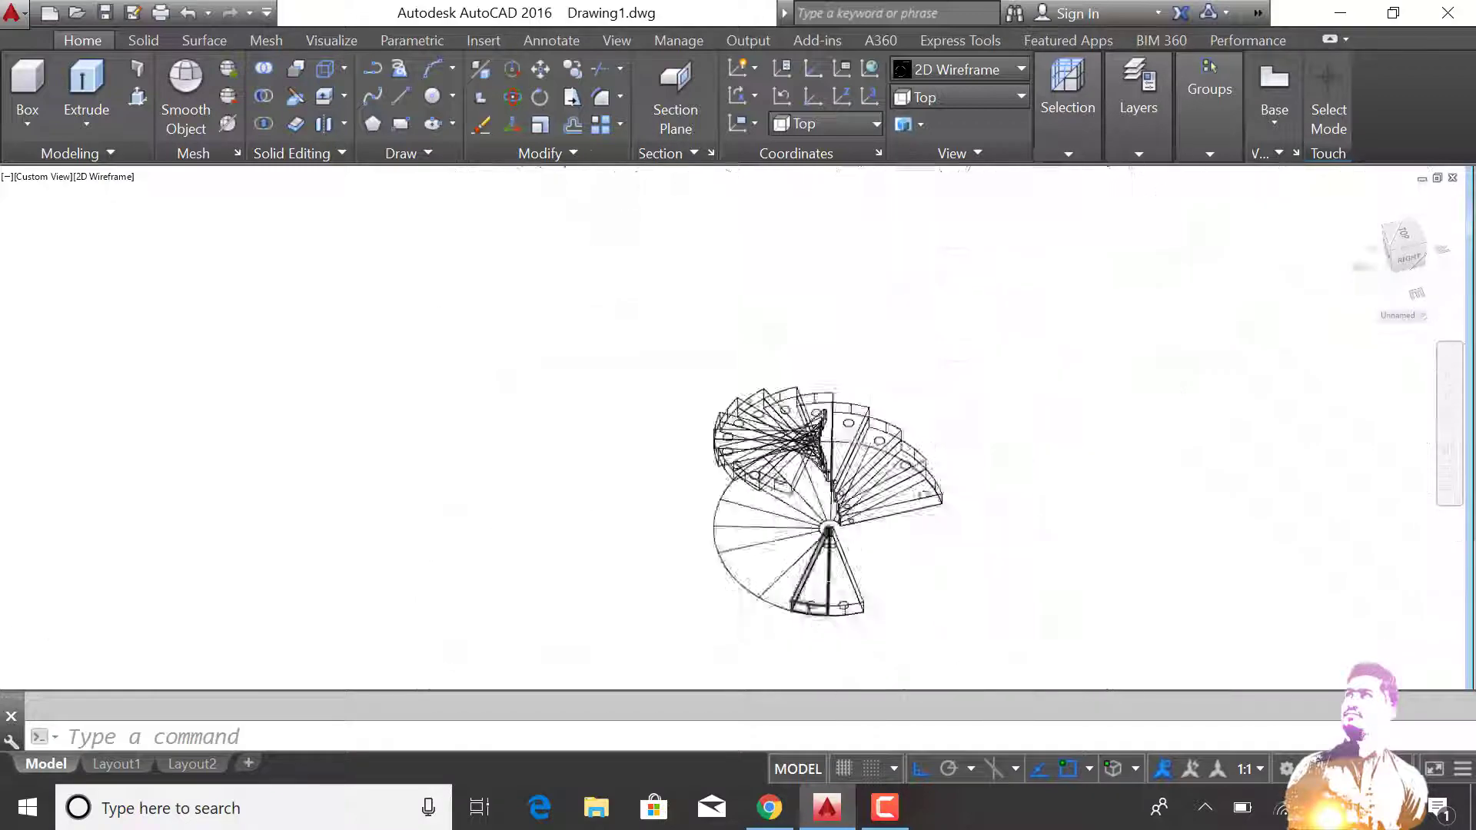
# Select the next tread and restart the MOVE command for it.
pyautogui.write('m')
pyautogui.press('Return')
pyautogui.click(883, 586)
pyautogui.press('Return')
pyautogui.press('Escape')
pyautogui.scroll(-5, 713, 288)
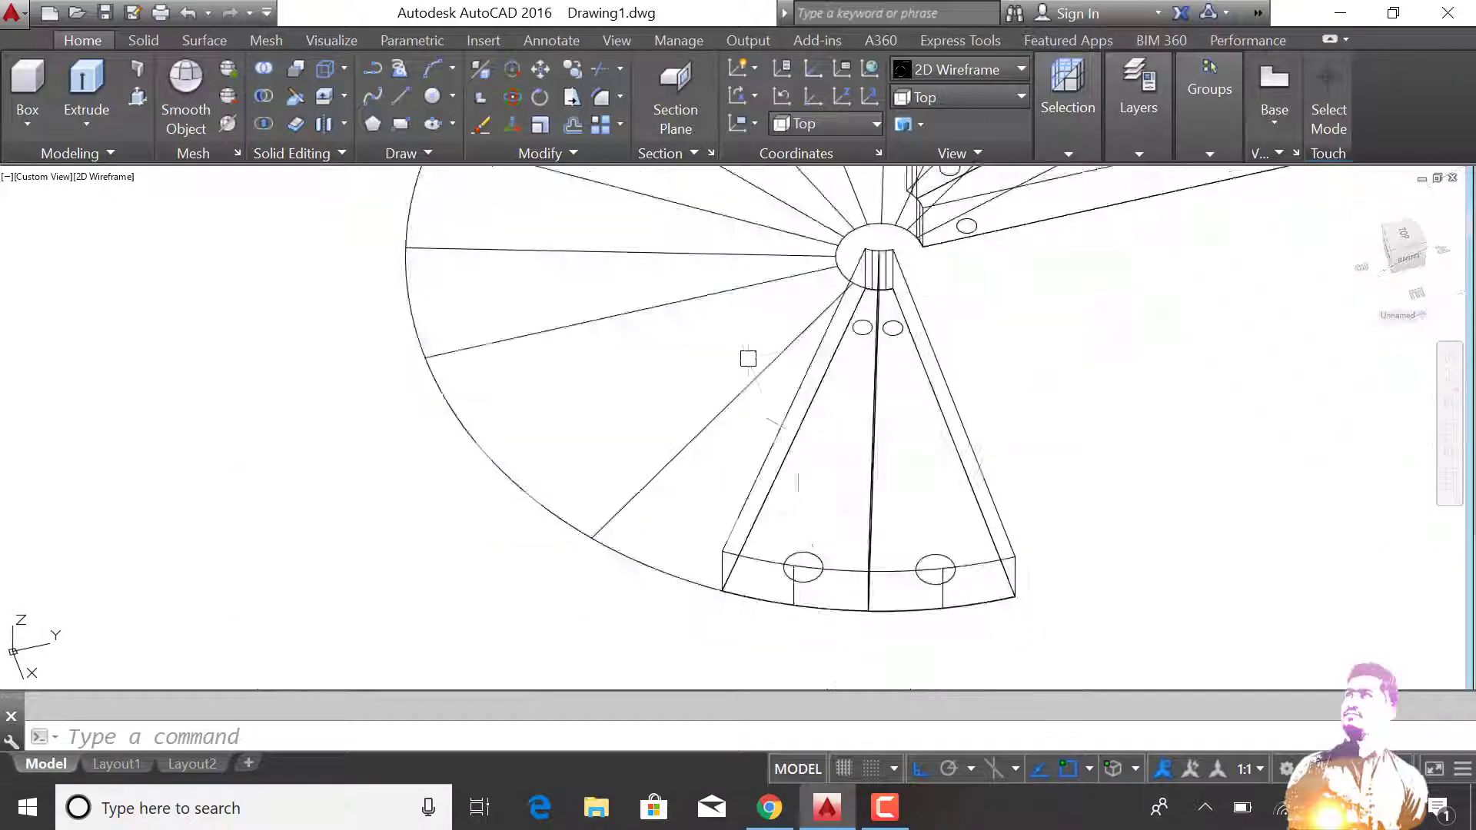
pyautogui.write('m')
pyautogui.press('Return')
# Move the final front wedge tread into place, completing the spiral.
pyautogui.click(794, 508)
pyautogui.press('Return')
pyautogui.click(781, 425)
pyautogui.scroll(4, 781, 425)
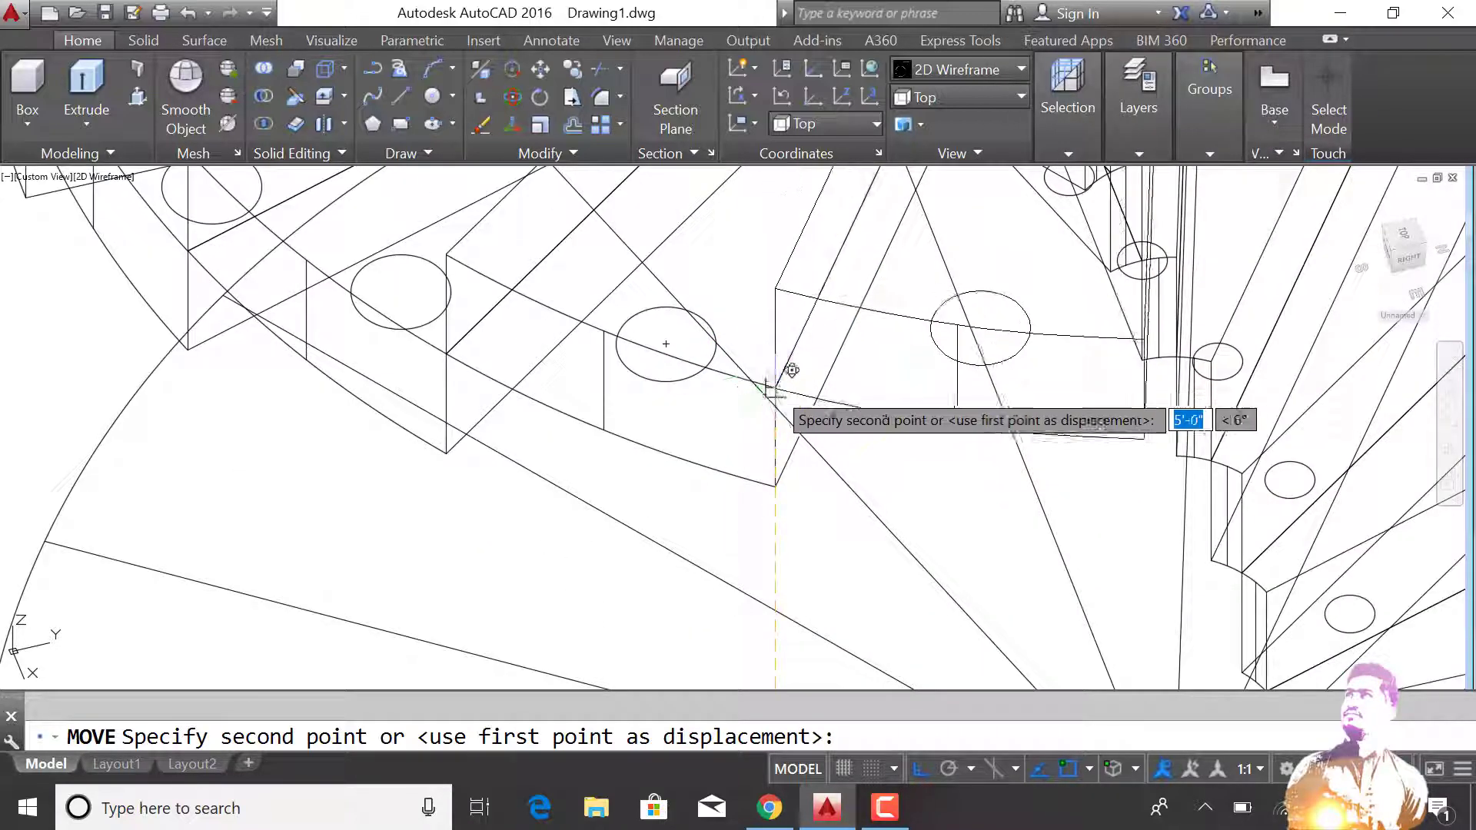
pyautogui.press('Escape')
pyautogui.press('Return')
pyautogui.click(966, 320)
pyautogui.press('Return')
pyautogui.click(901, 362)
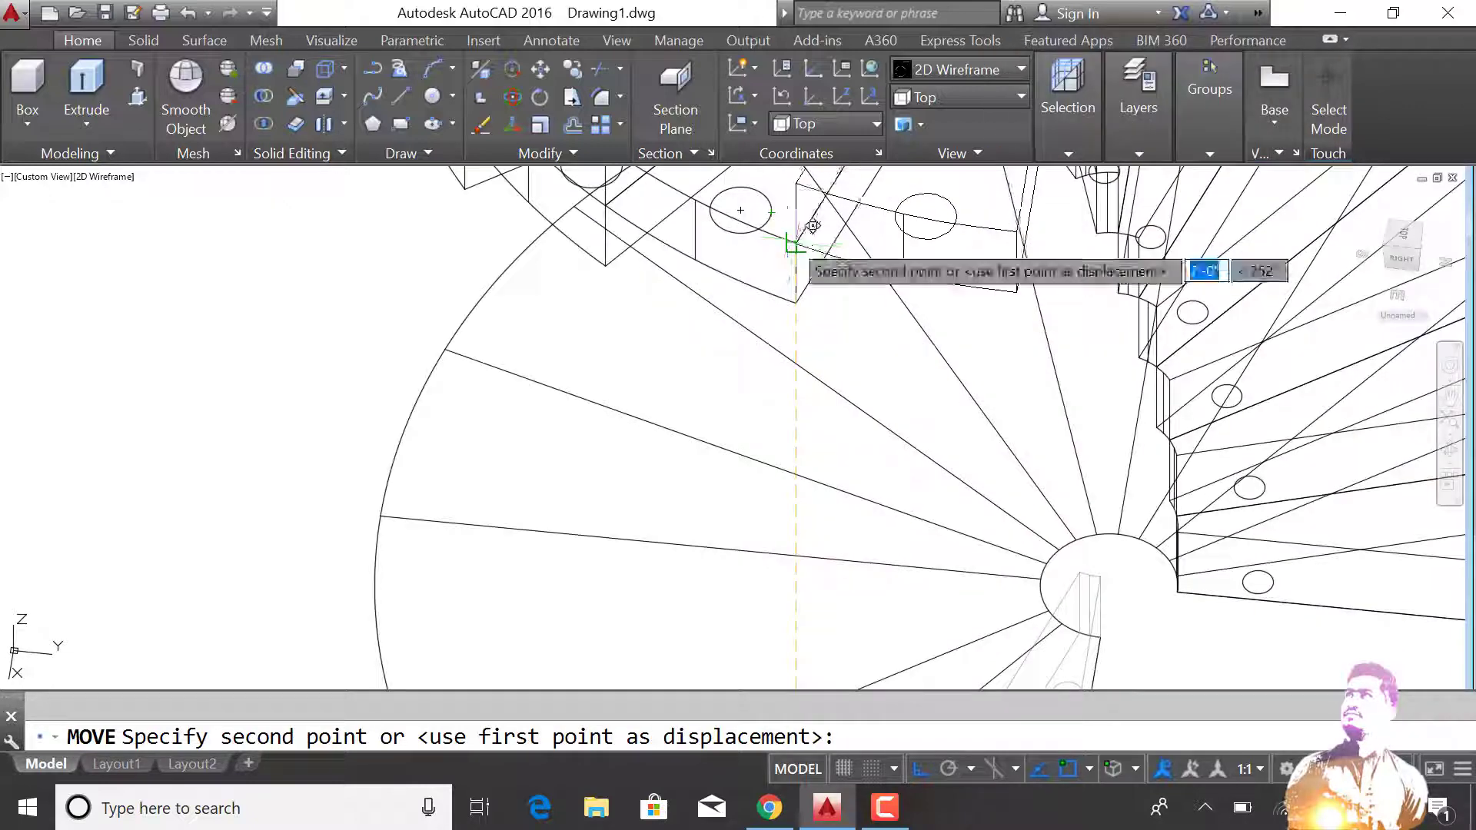
pyautogui.click(795, 254)
# Set the visual style to Shaded and orbit to view the staircase from behind.
pyautogui.scroll(-5, 796, 254)
pyautogui.click(115, 176)
pyautogui.click(184, 323)
pyautogui.click(1461, 459)
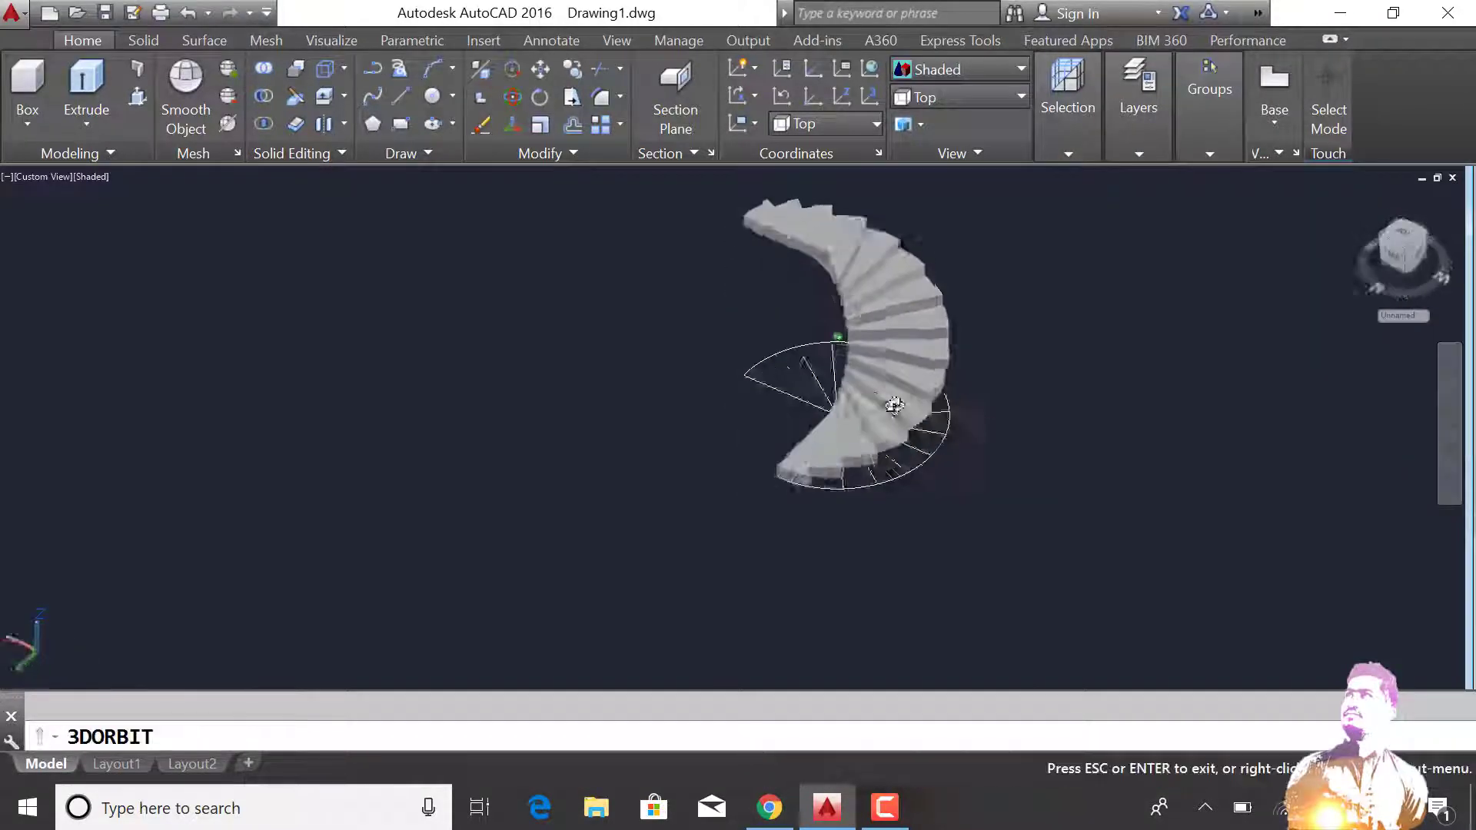
pyautogui.moveTo(889, 402); pyautogui.dragTo(934, 396)
pyautogui.press('Escape')
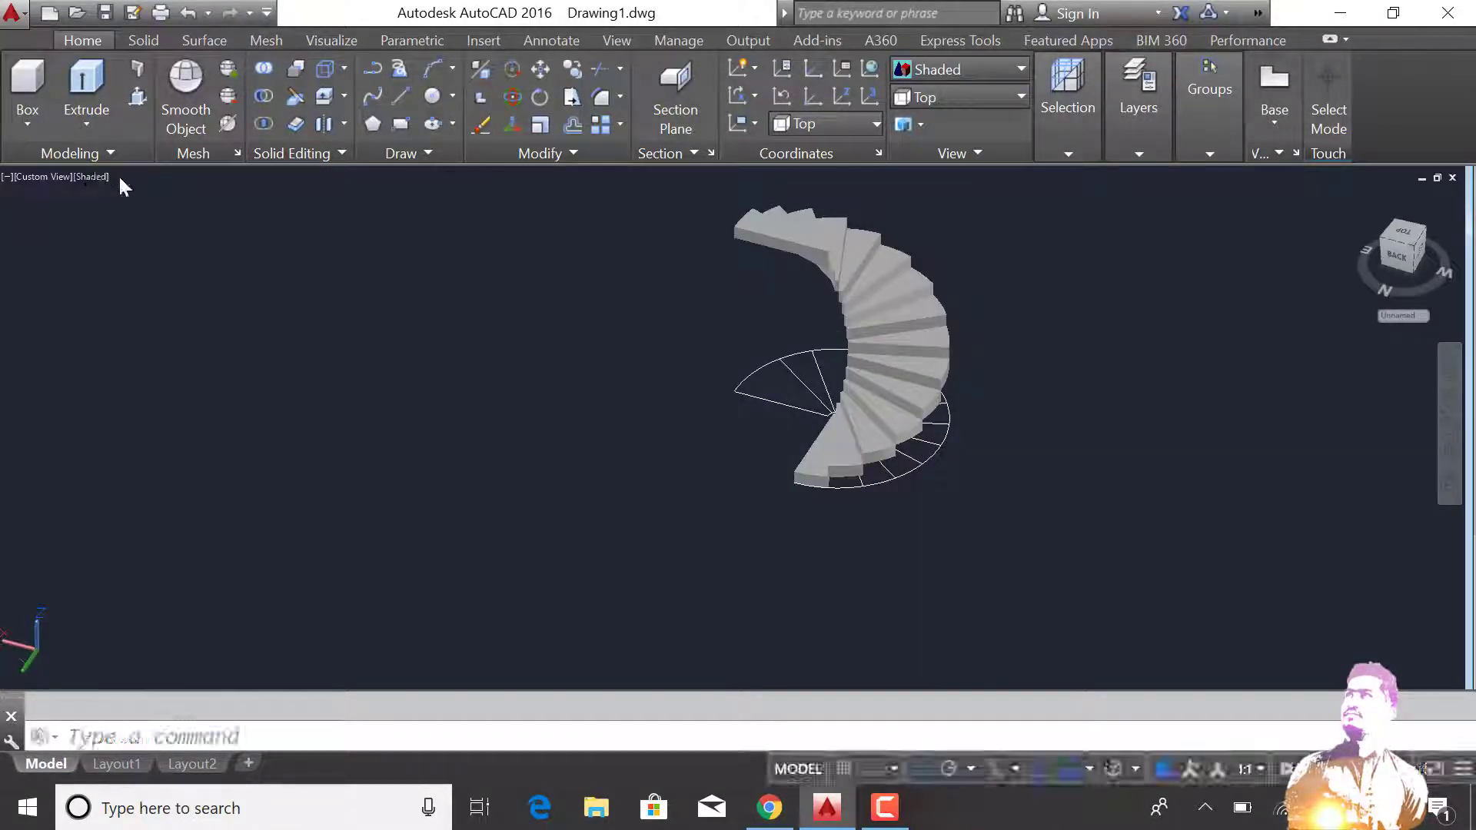
# Switch to 2D Wireframe Top view and window-select circles on the upper, left and lower treads.
pyautogui.click(138, 228)
pyautogui.click(958, 105)
pyautogui.scroll(2, 630, 219)
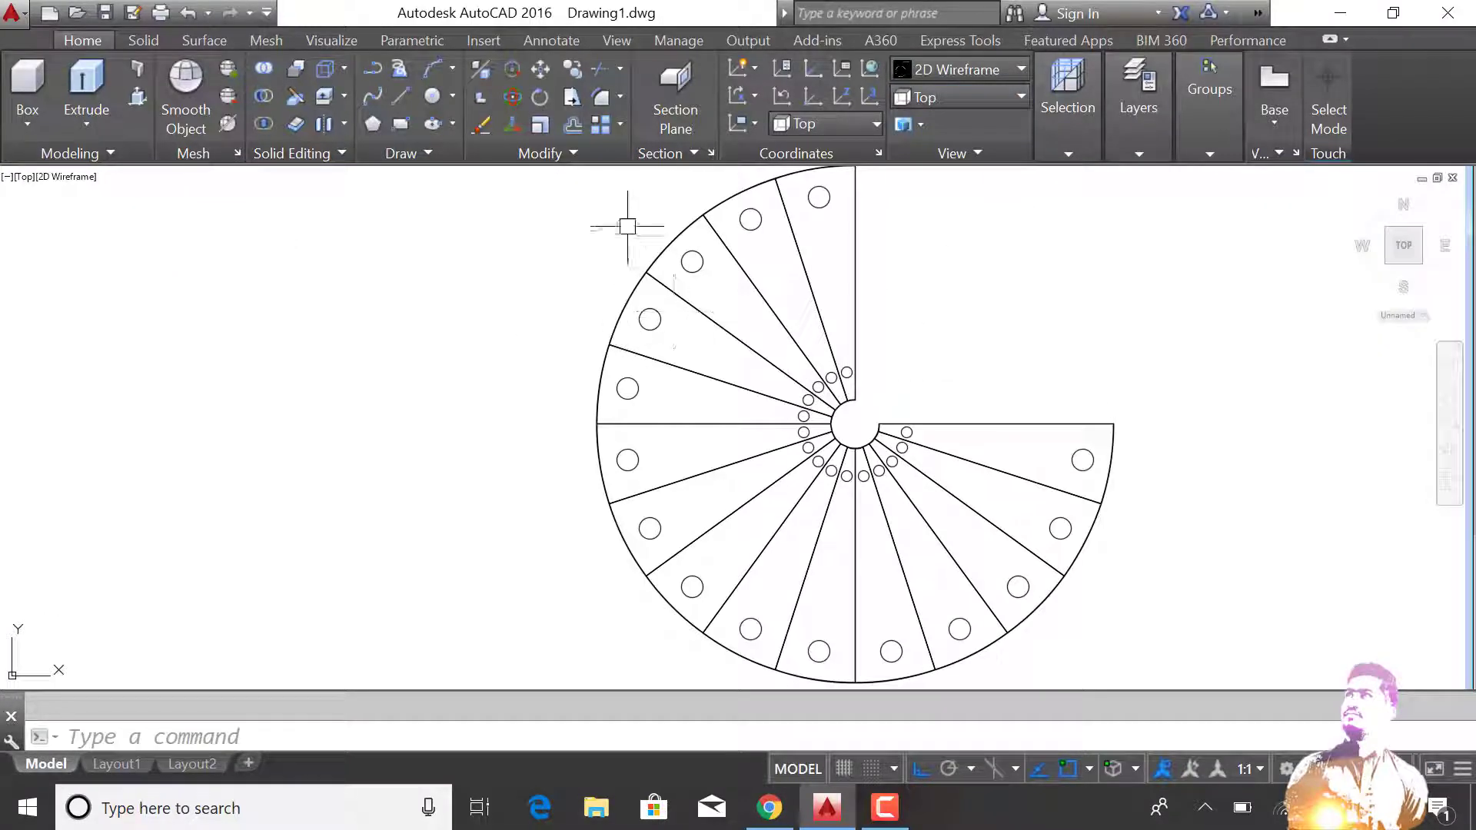
pyautogui.click(627, 214)
pyautogui.click(871, 310)
pyautogui.click(550, 269)
pyautogui.click(703, 510)
pyautogui.click(577, 542)
pyautogui.click(992, 677)
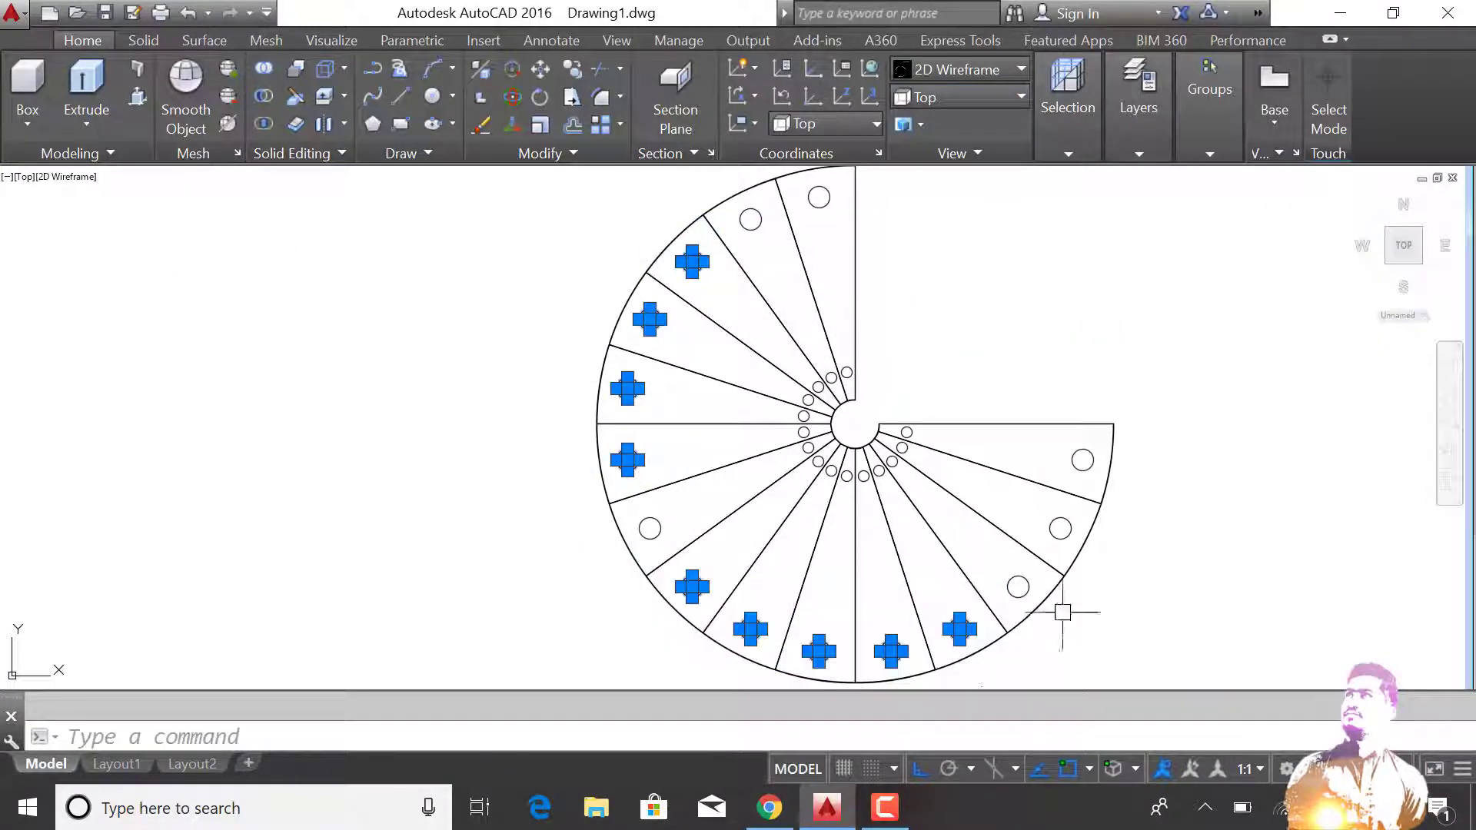
# Add the remaining outer circles and the small hub circles to the selection.
pyautogui.click(1026, 579)
pyautogui.click(987, 604)
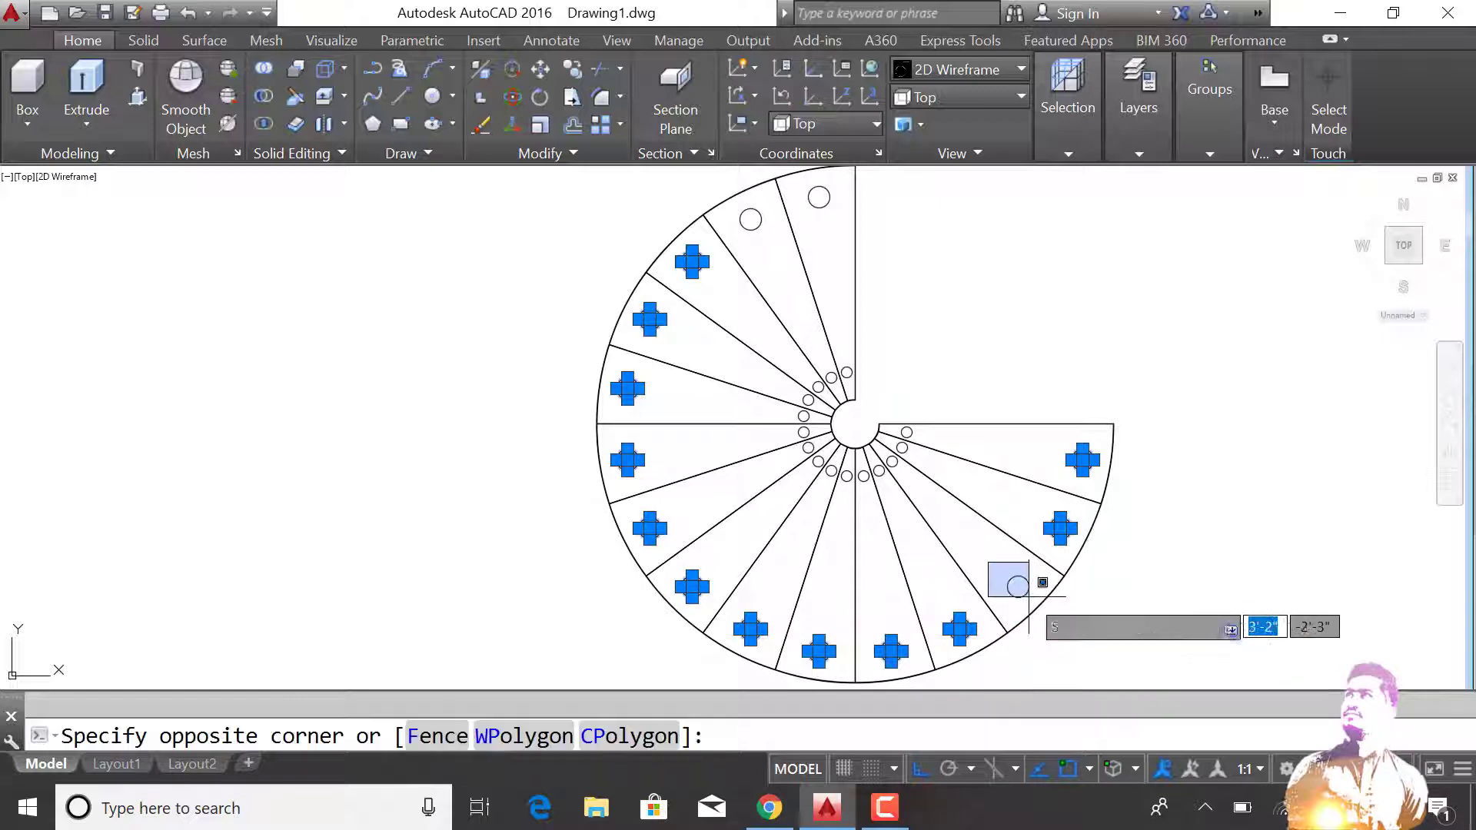
pyautogui.click(1038, 569)
pyautogui.click(796, 176)
pyautogui.click(846, 231)
pyautogui.click(730, 198)
pyautogui.click(773, 240)
pyautogui.click(790, 377)
pyautogui.click(855, 363)
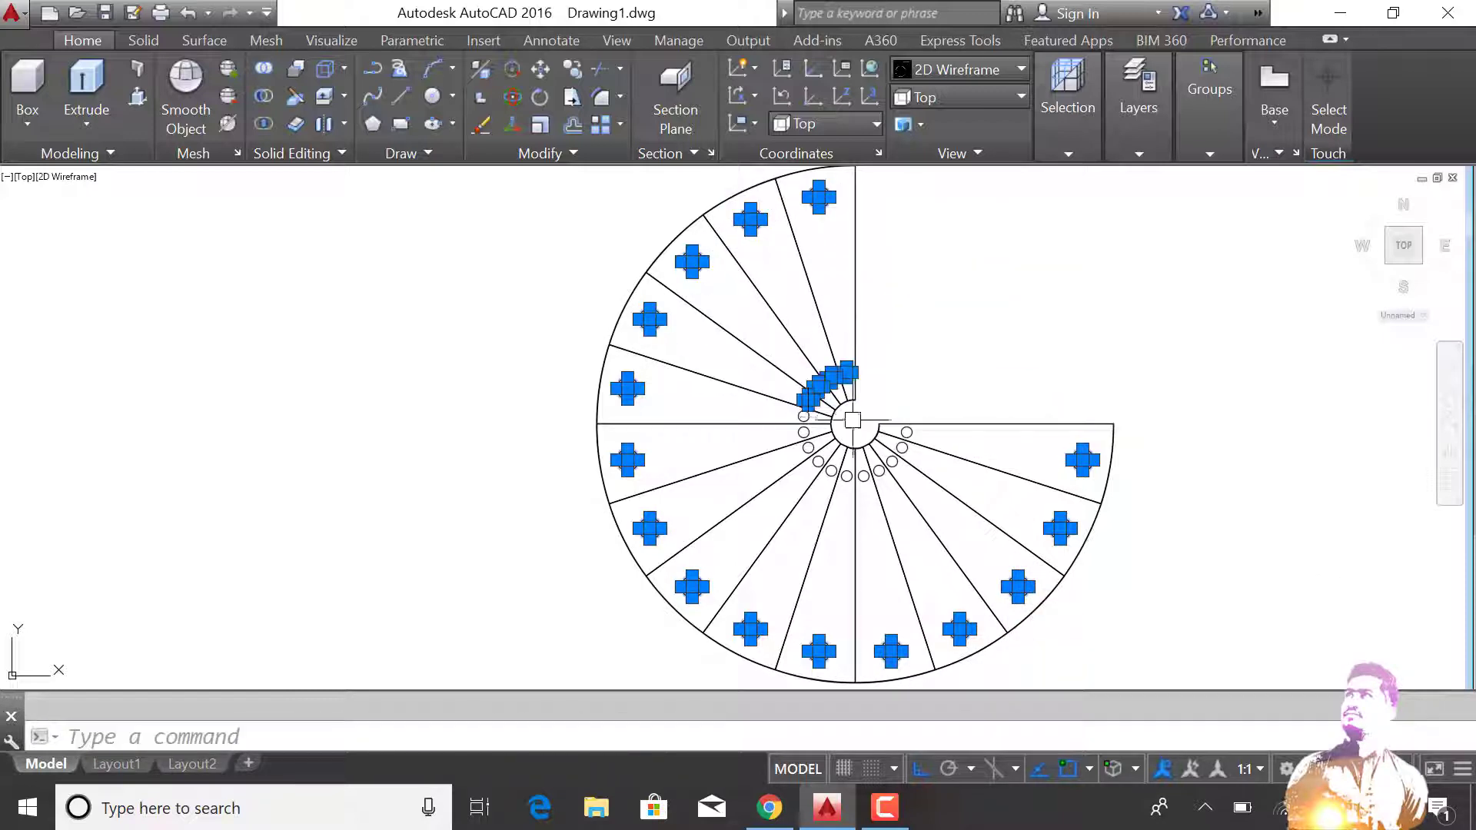
pyautogui.click(758, 424)
pyautogui.click(866, 427)
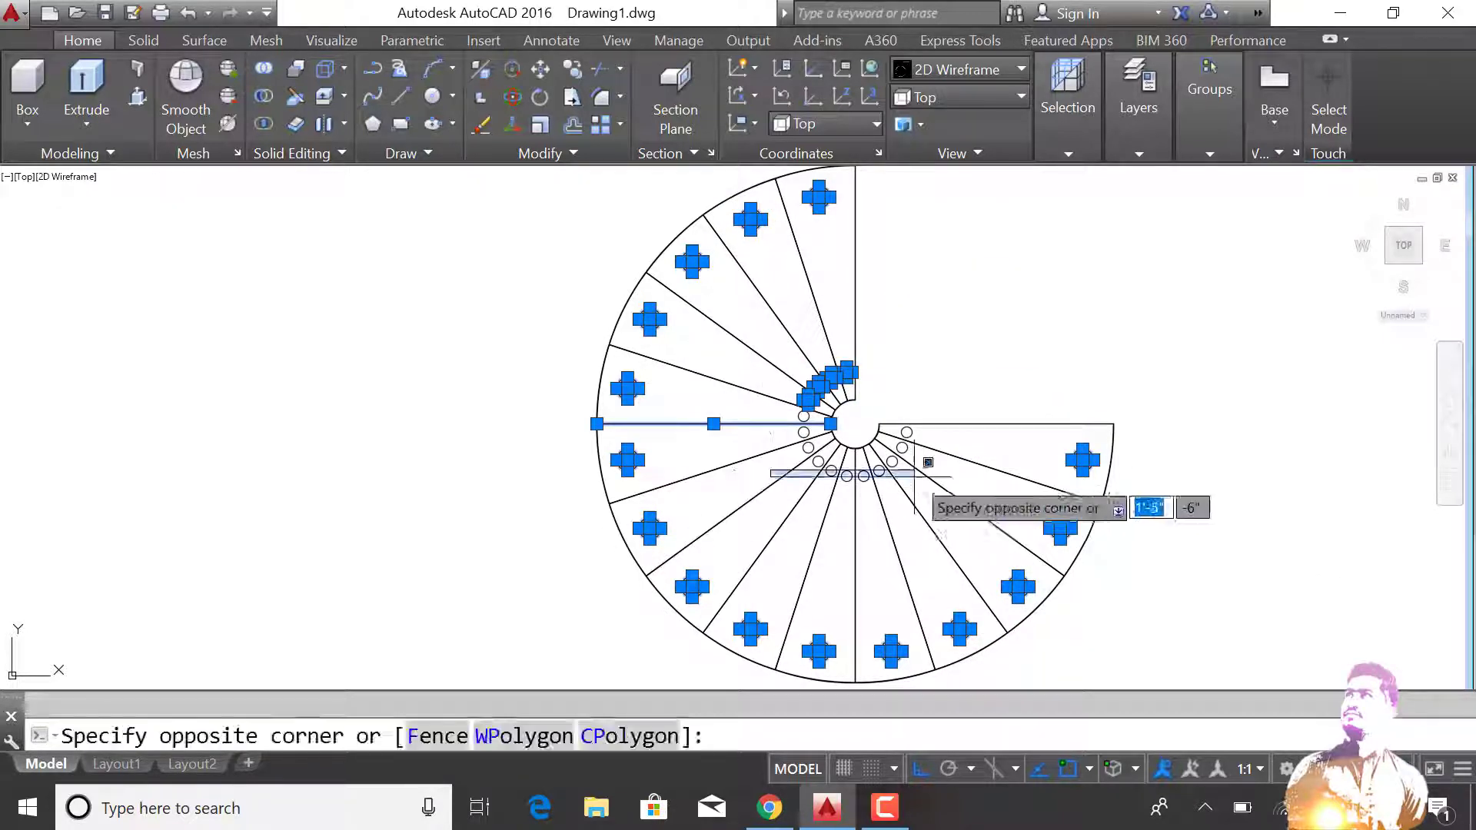
pyautogui.click(930, 469)
# Move the selected circles 10 units left, then orbit into a 3D view.
pyautogui.scroll(-4, 917, 484)
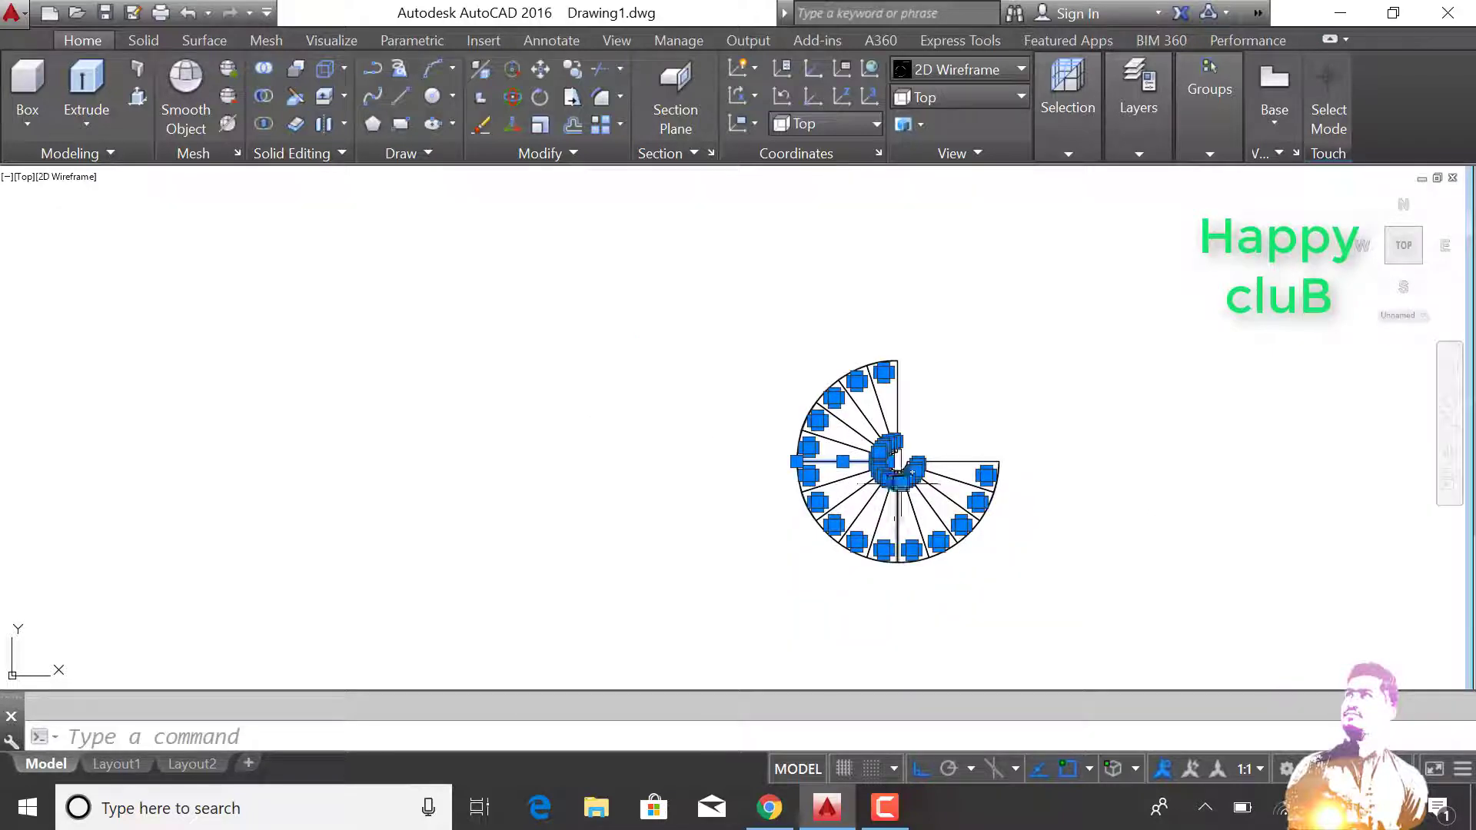
pyautogui.press('m')
pyautogui.press('Return')
pyautogui.click(1061, 503)
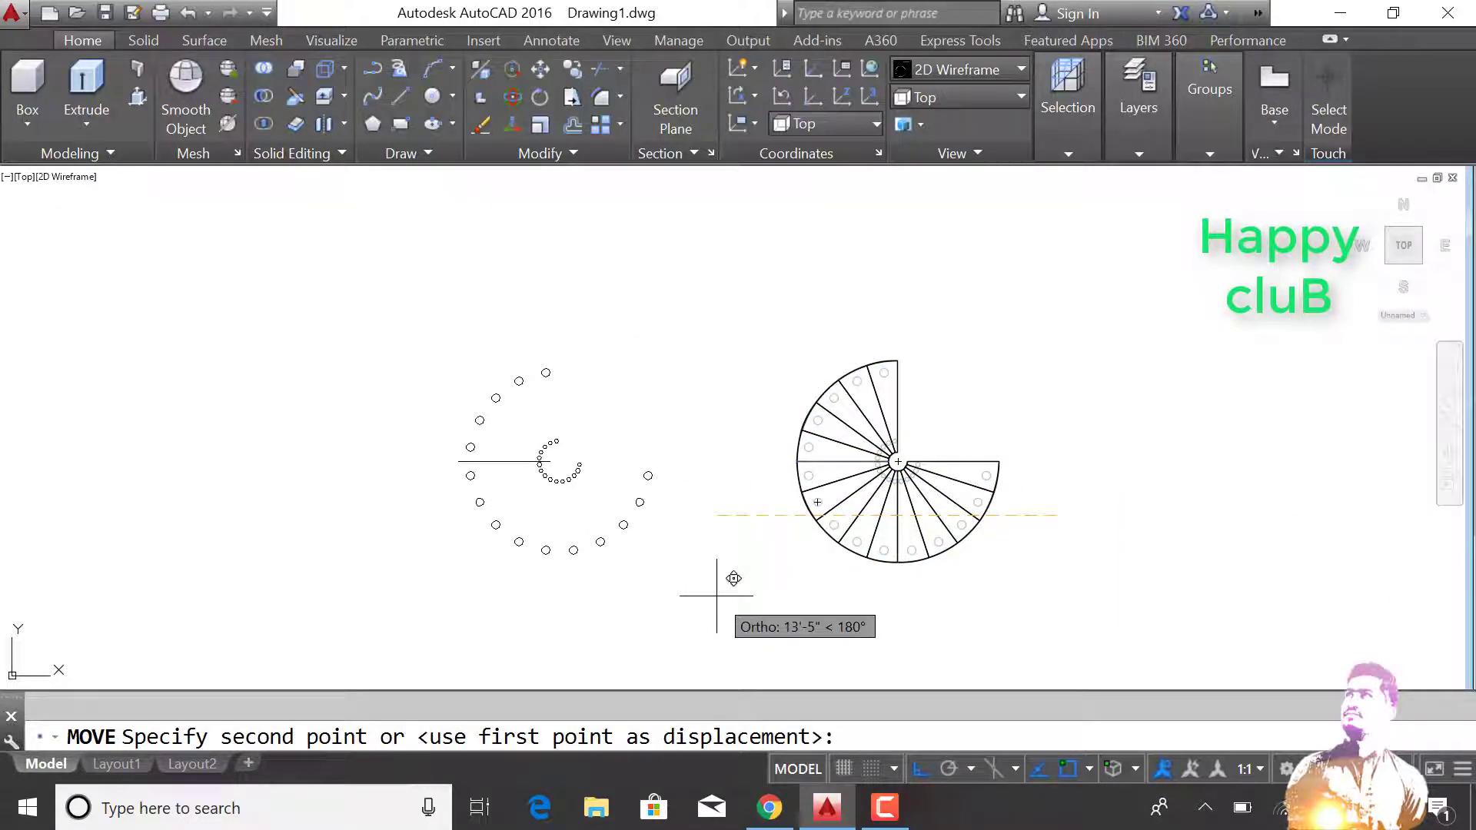
pyautogui.write("10'")
pyautogui.press('Return')
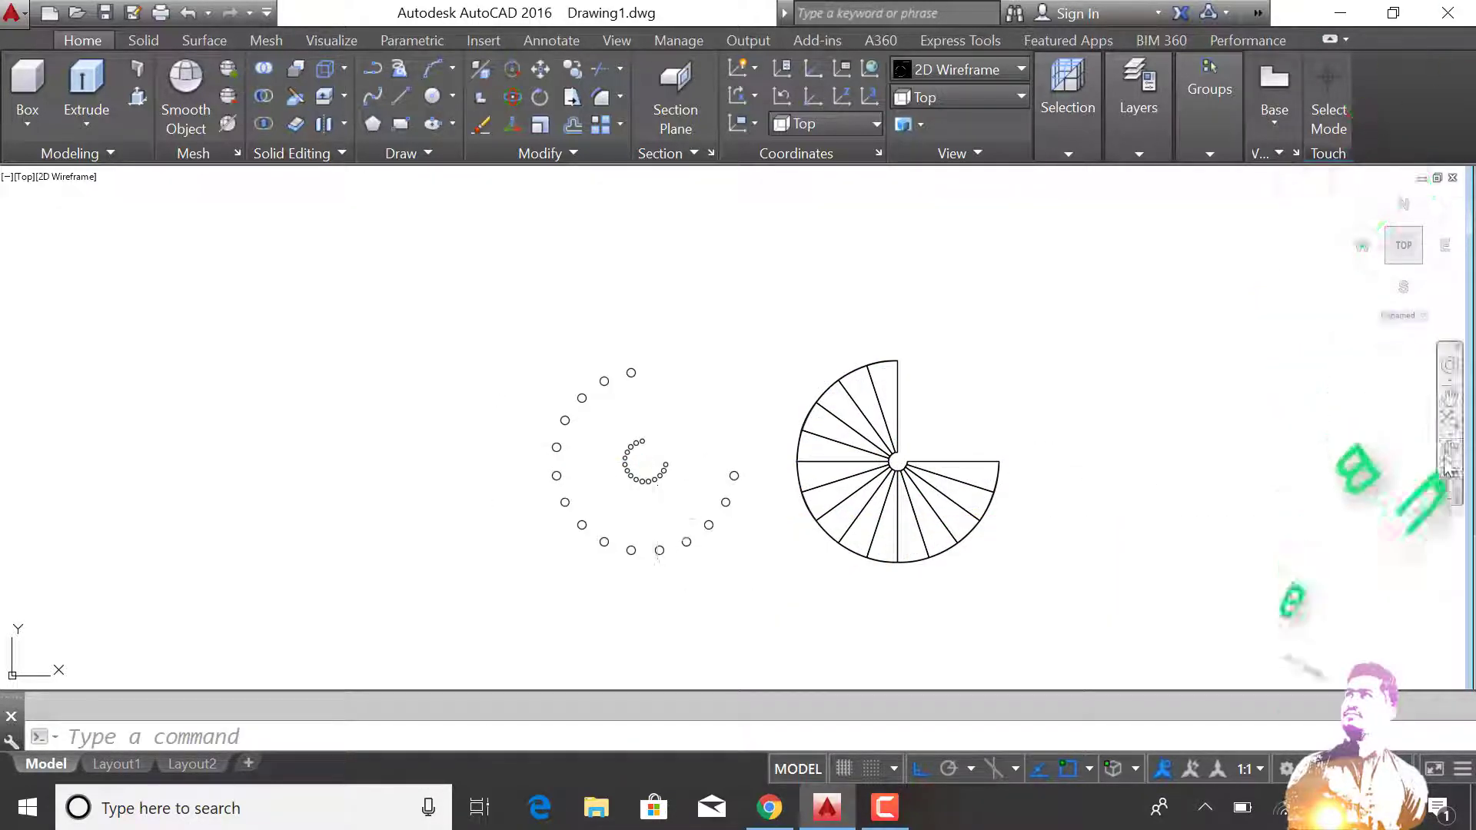
pyautogui.keyDown('shift'); pyautogui.moveTo(657, 522); pyautogui.dragTo(1182, 585, button='middle'); pyautogui.keyUp('shift')
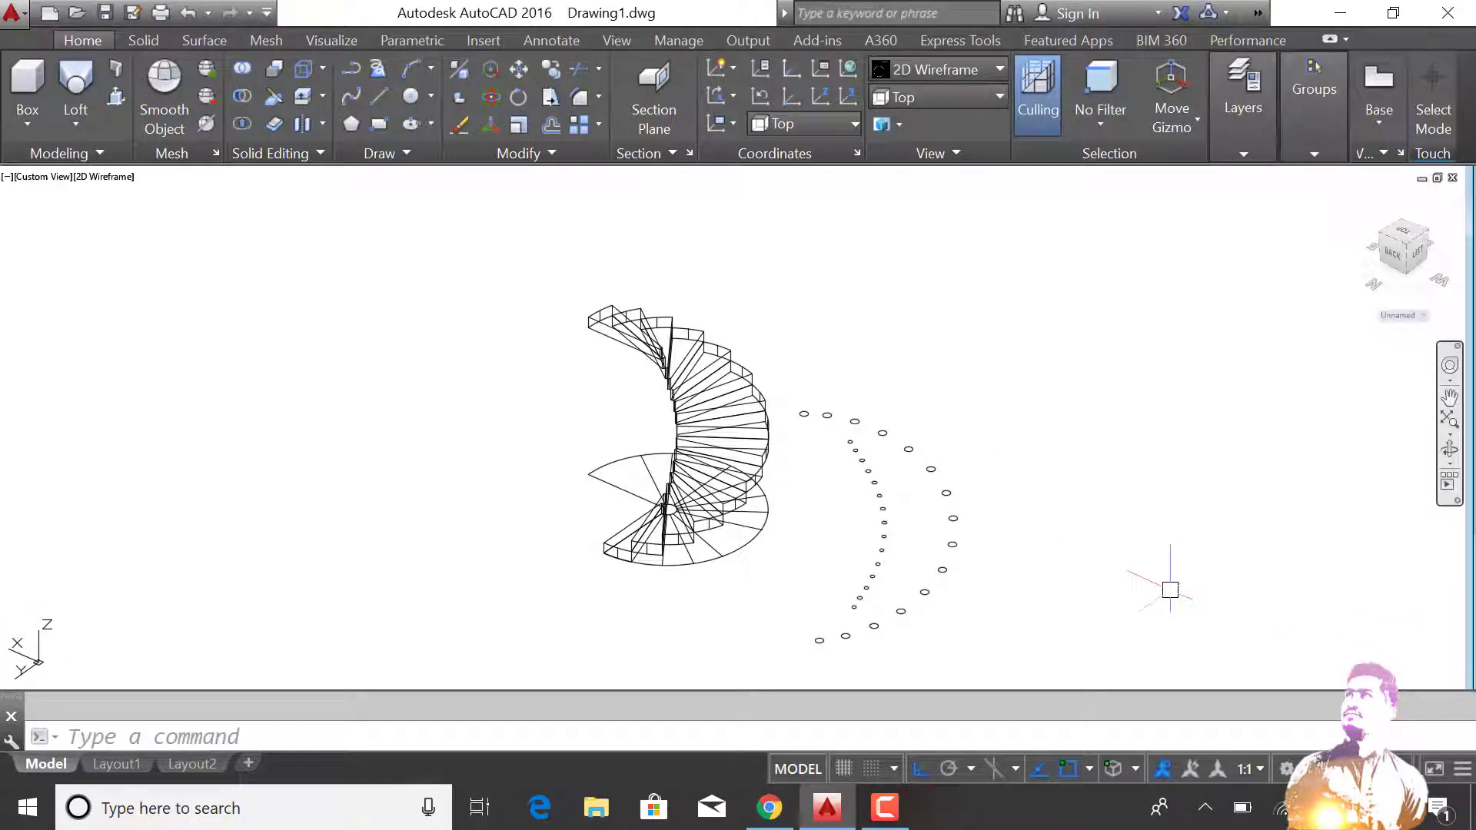
# Draw a spline through the outer circle centres as the outer handrail path.
pyautogui.write('SPl')
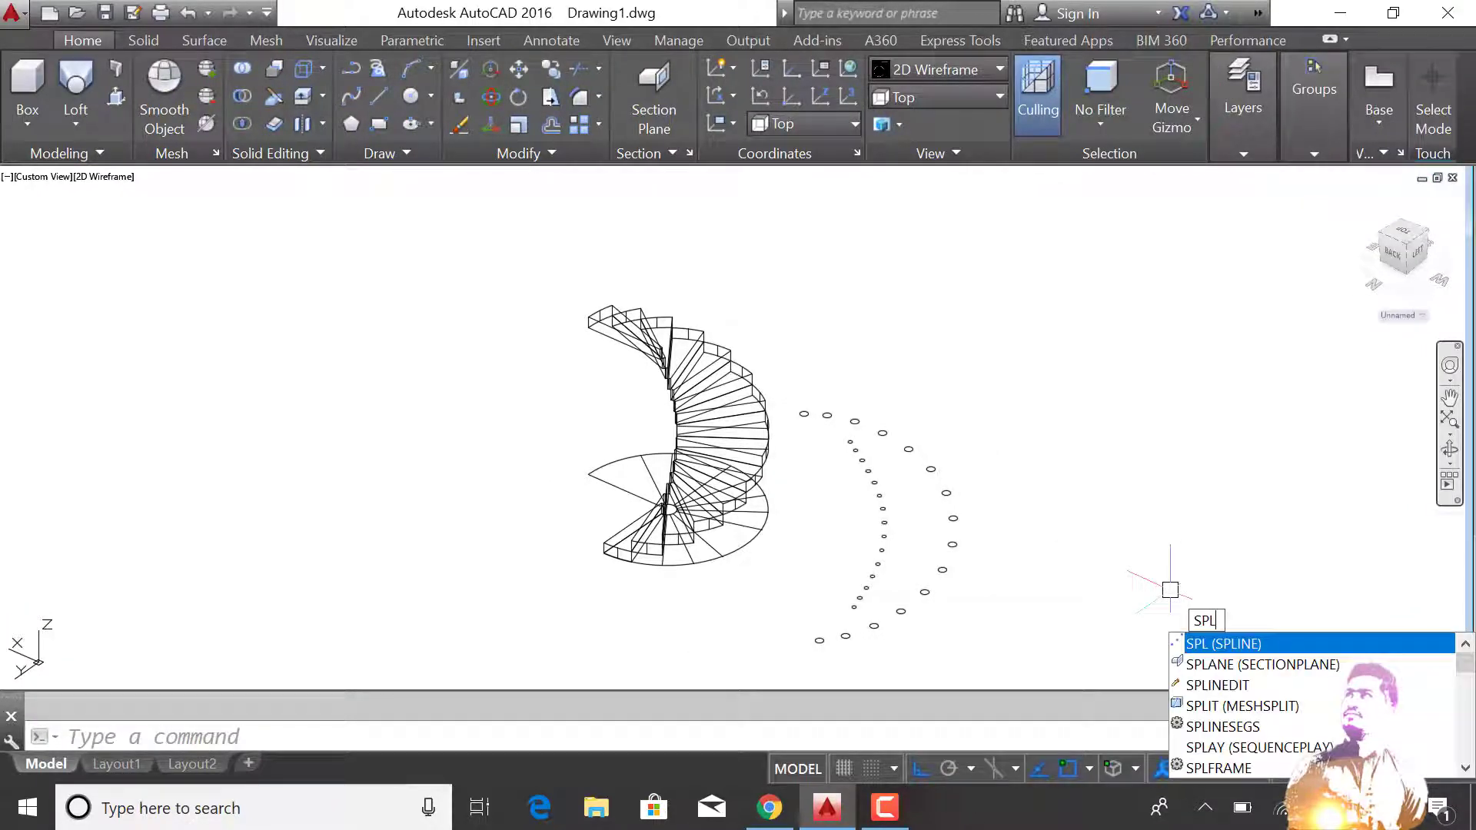
pyautogui.press('Return')
pyautogui.scroll(5, 846, 646)
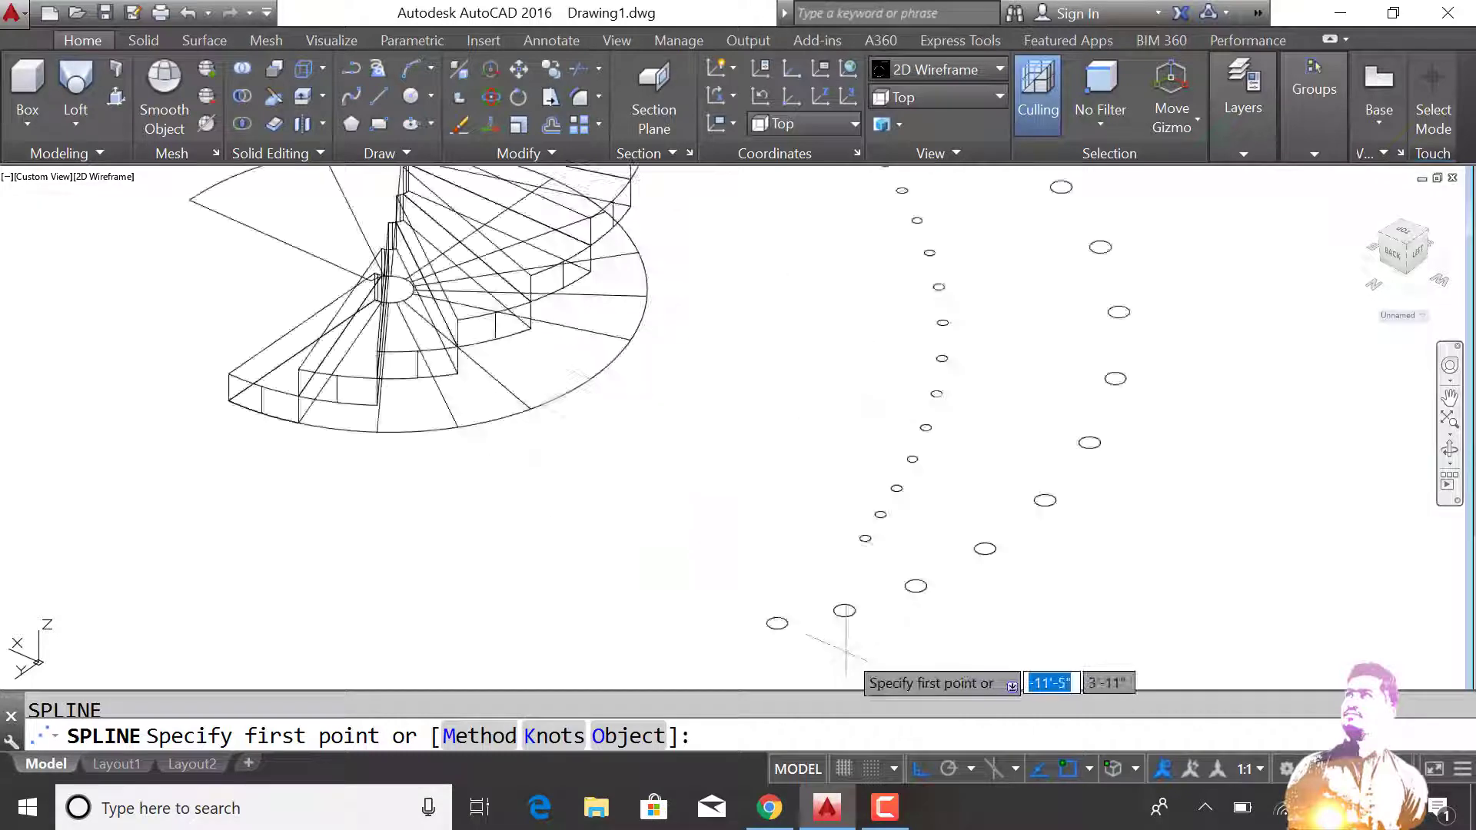
pyautogui.scroll(3, 807, 653)
pyautogui.click(746, 572)
pyautogui.click(916, 540)
pyautogui.click(1099, 477)
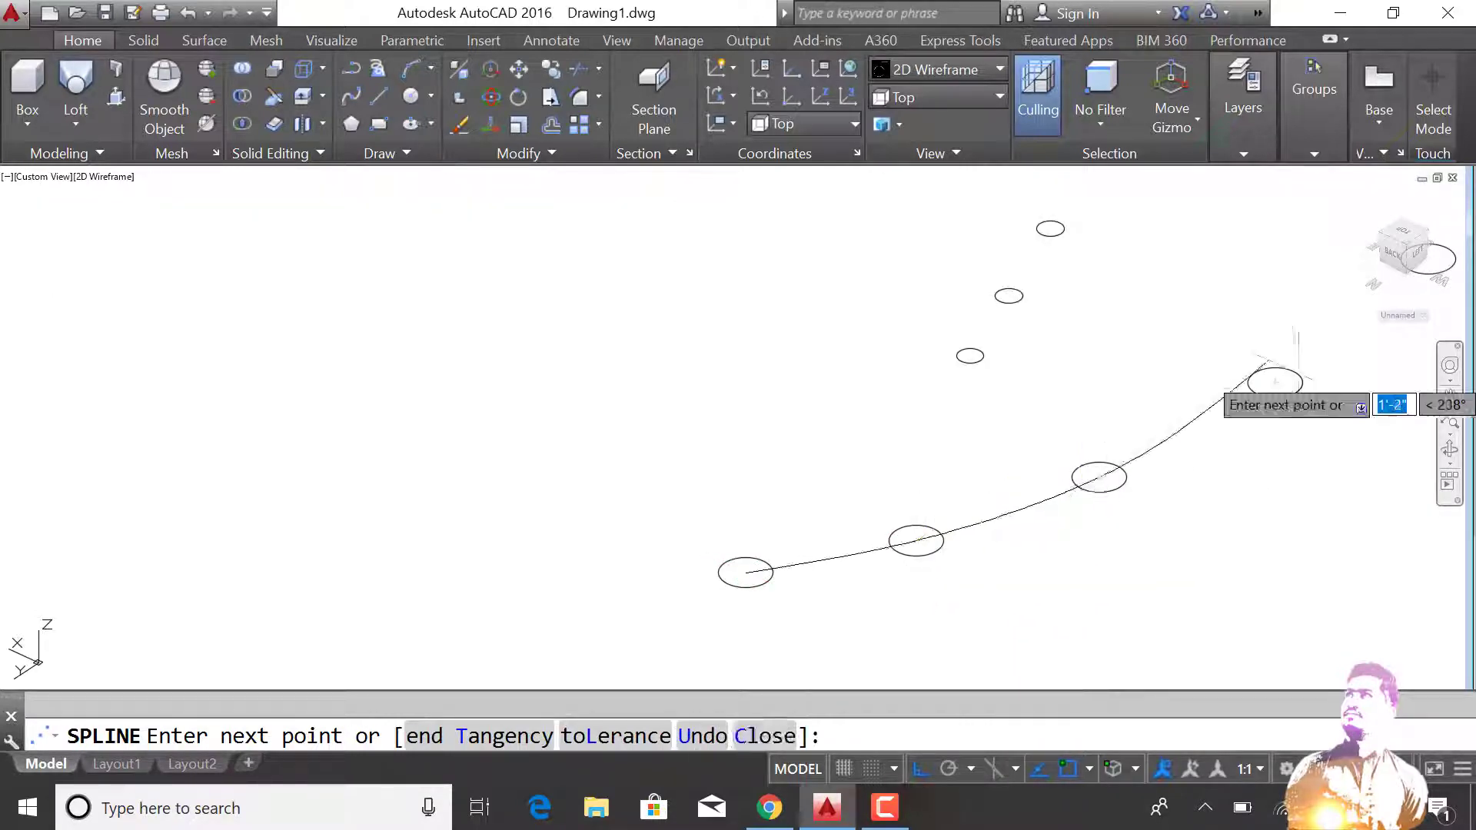
pyautogui.scroll(-5, 1268, 380)
pyautogui.scroll(5, 995, 586)
pyautogui.click(995, 586)
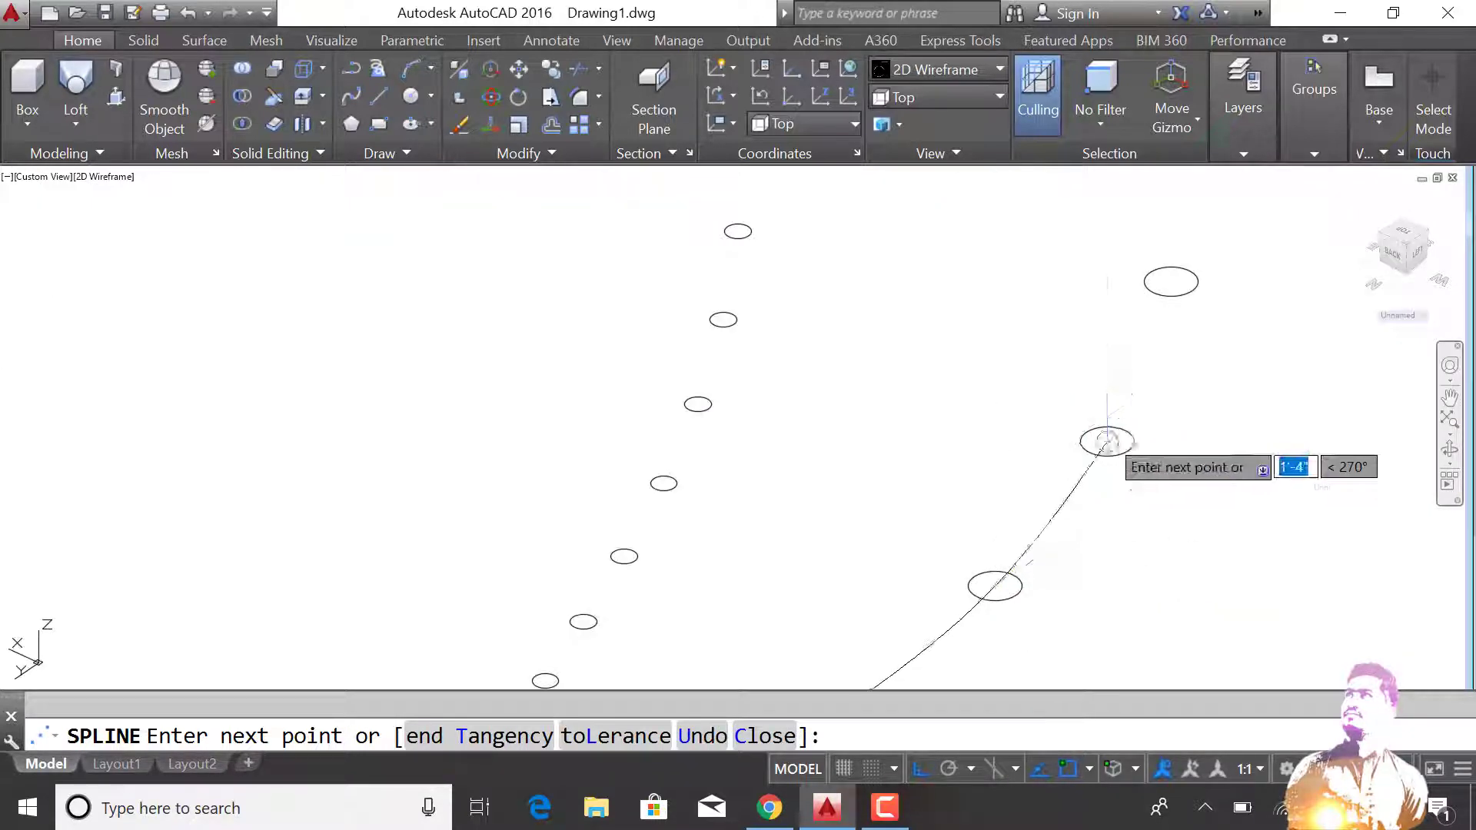
pyautogui.click(1107, 441)
pyautogui.scroll(-5, 1160, 286)
pyautogui.scroll(5, 1157, 428)
pyautogui.click(1160, 429)
pyautogui.click(1123, 333)
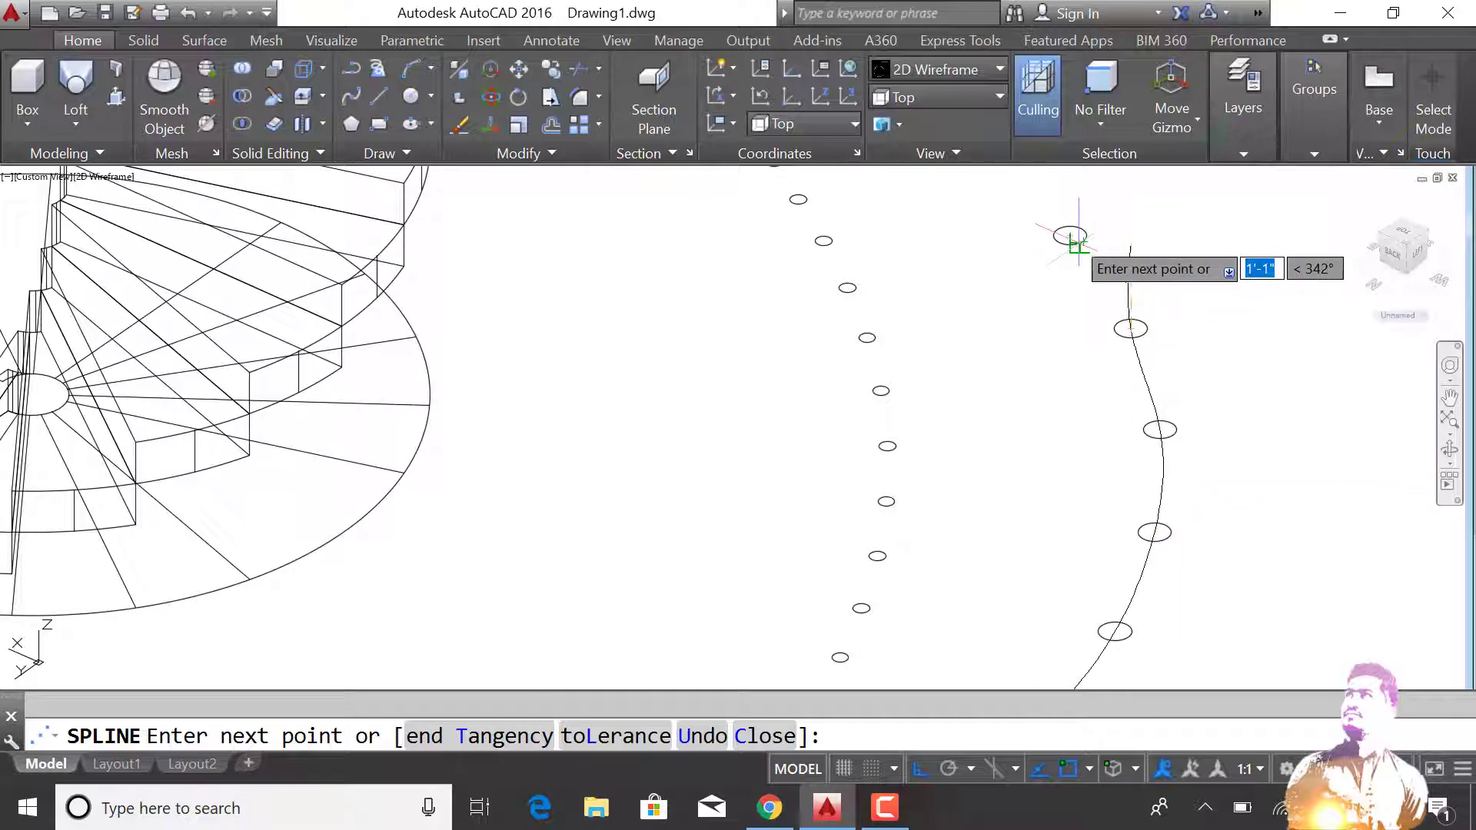
pyautogui.click(1071, 237)
pyautogui.scroll(-5, 1061, 234)
pyautogui.scroll(5, 972, 248)
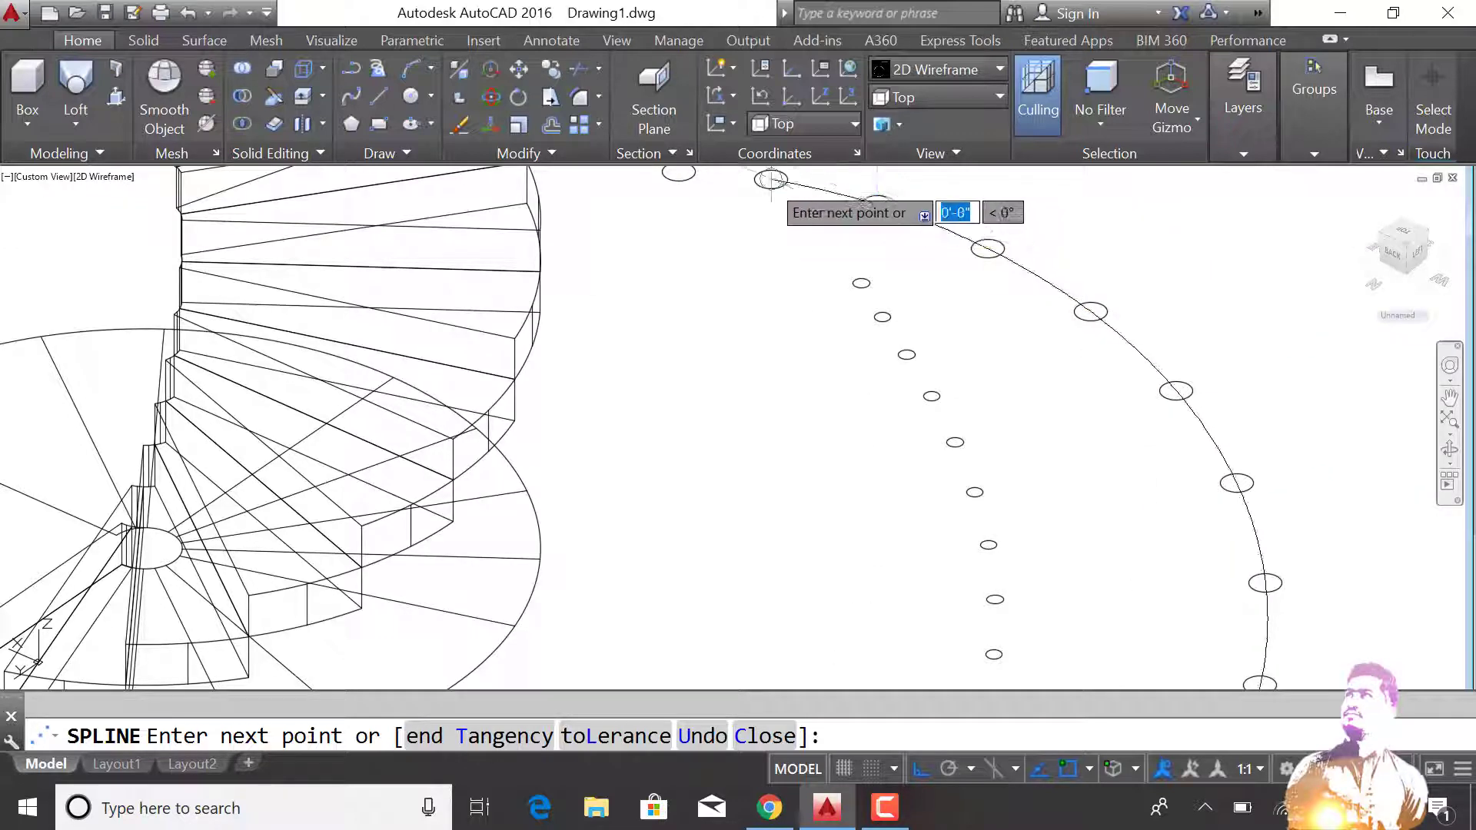
pyautogui.scroll(-3, 771, 179)
pyautogui.press('Return')
# Draw a second spline through the inner ellipse centres as the inner handrail path.
pyautogui.scroll(-2, 850, 500)
pyautogui.scroll(8, 859, 375)
pyautogui.press('Return')
pyautogui.click(859, 375)
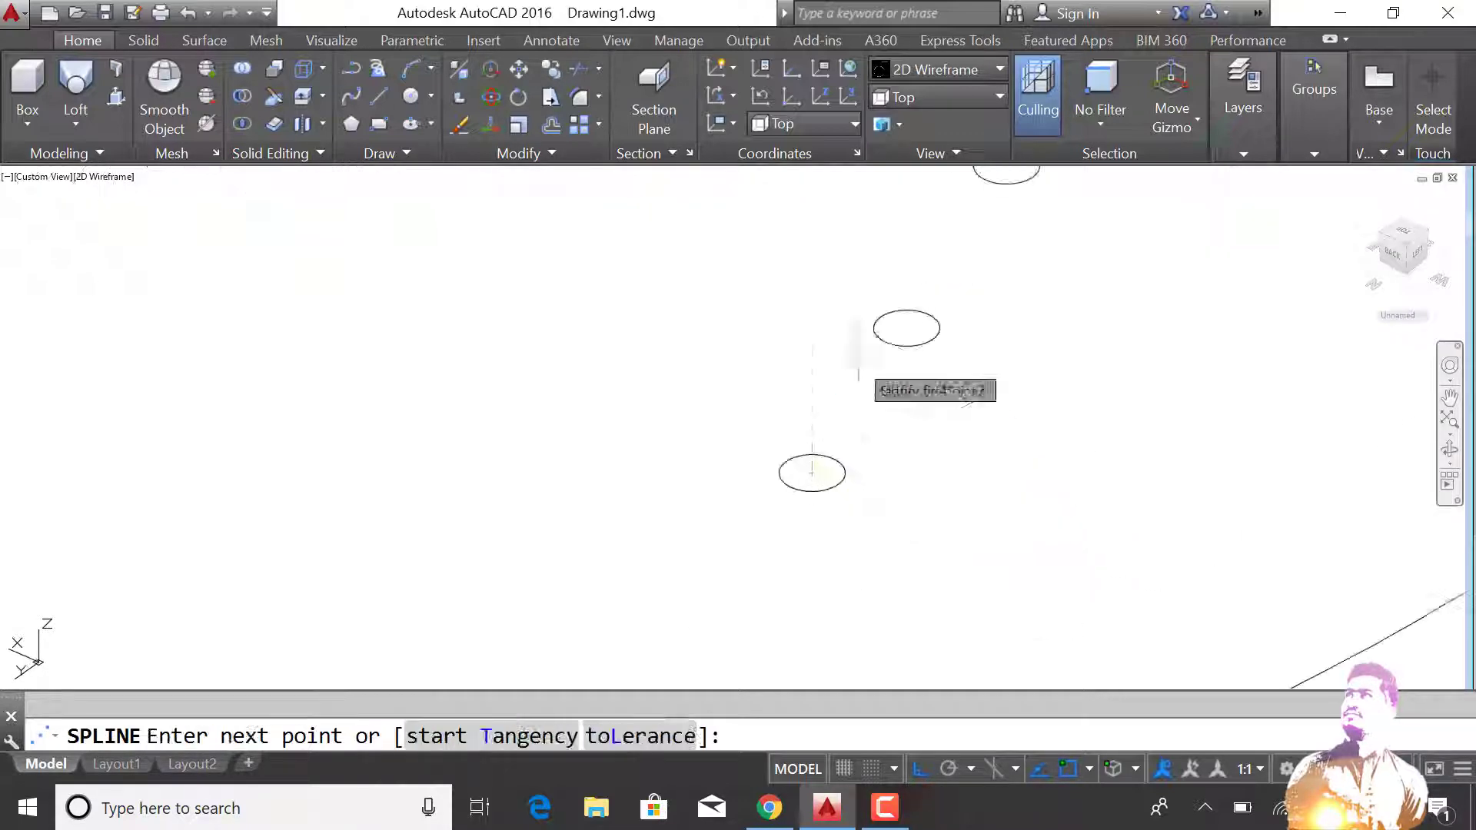
pyautogui.click(906, 329)
pyautogui.scroll(-3, 899, 331)
pyautogui.click(939, 264)
pyautogui.scroll(-2, 979, 197)
pyautogui.scroll(4, 856, 604)
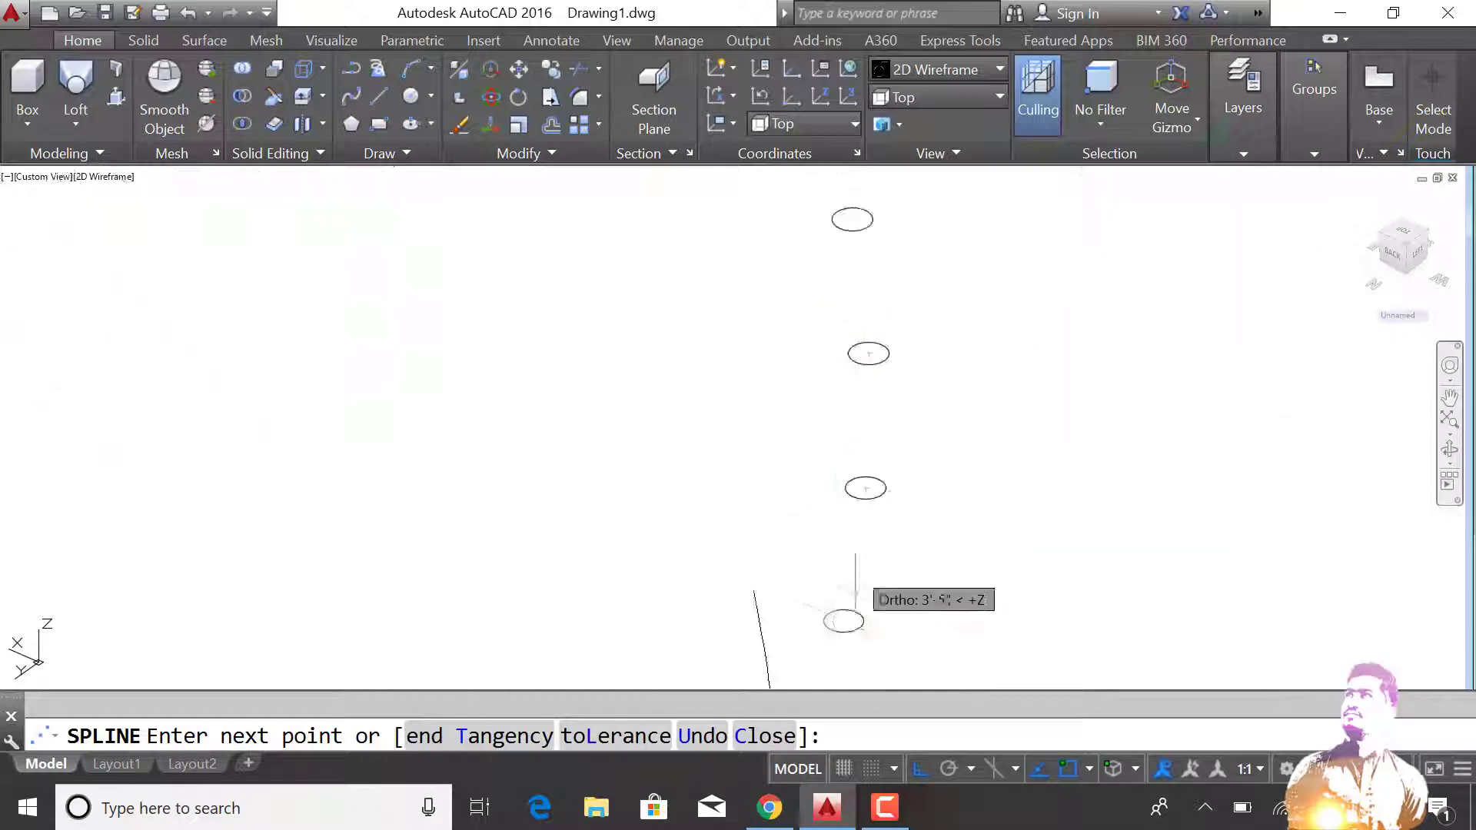
pyautogui.click(844, 620)
pyautogui.click(865, 488)
pyautogui.click(868, 354)
pyautogui.click(852, 219)
pyautogui.scroll(-3, 852, 219)
pyautogui.scroll(5, 884, 373)
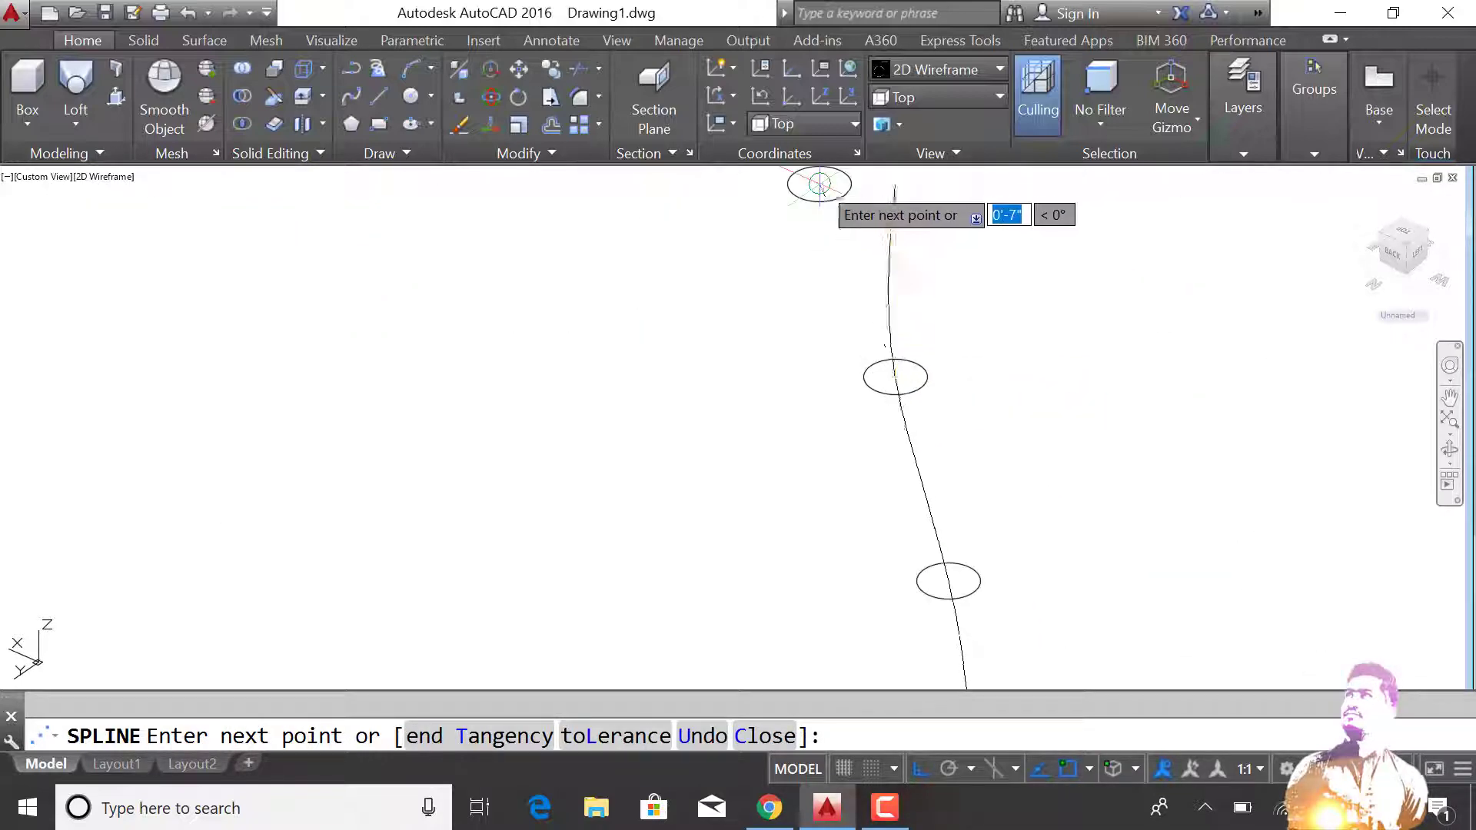
pyautogui.click(819, 184)
pyautogui.scroll(-3, 831, 261)
pyautogui.scroll(3, 846, 342)
pyautogui.scroll(-4, 845, 342)
pyautogui.scroll(3, 778, 308)
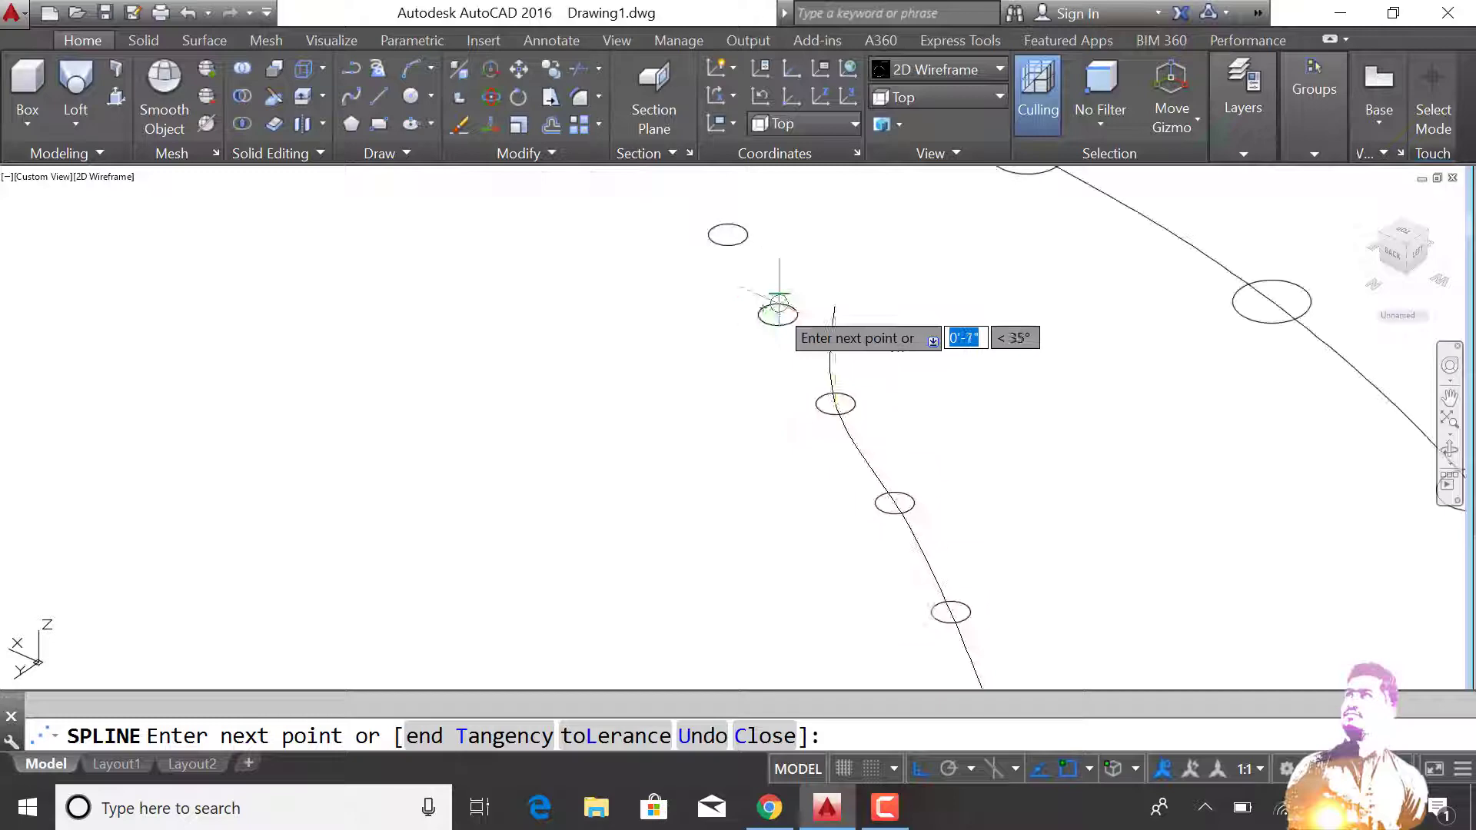
pyautogui.click(728, 235)
pyautogui.press('Return')
pyautogui.scroll(-3, 795, 346)
pyautogui.write('m')
pyautogui.press('Return')
# Move the two handrail splines away from the circles.
pyautogui.scroll(-2, 823, 454)
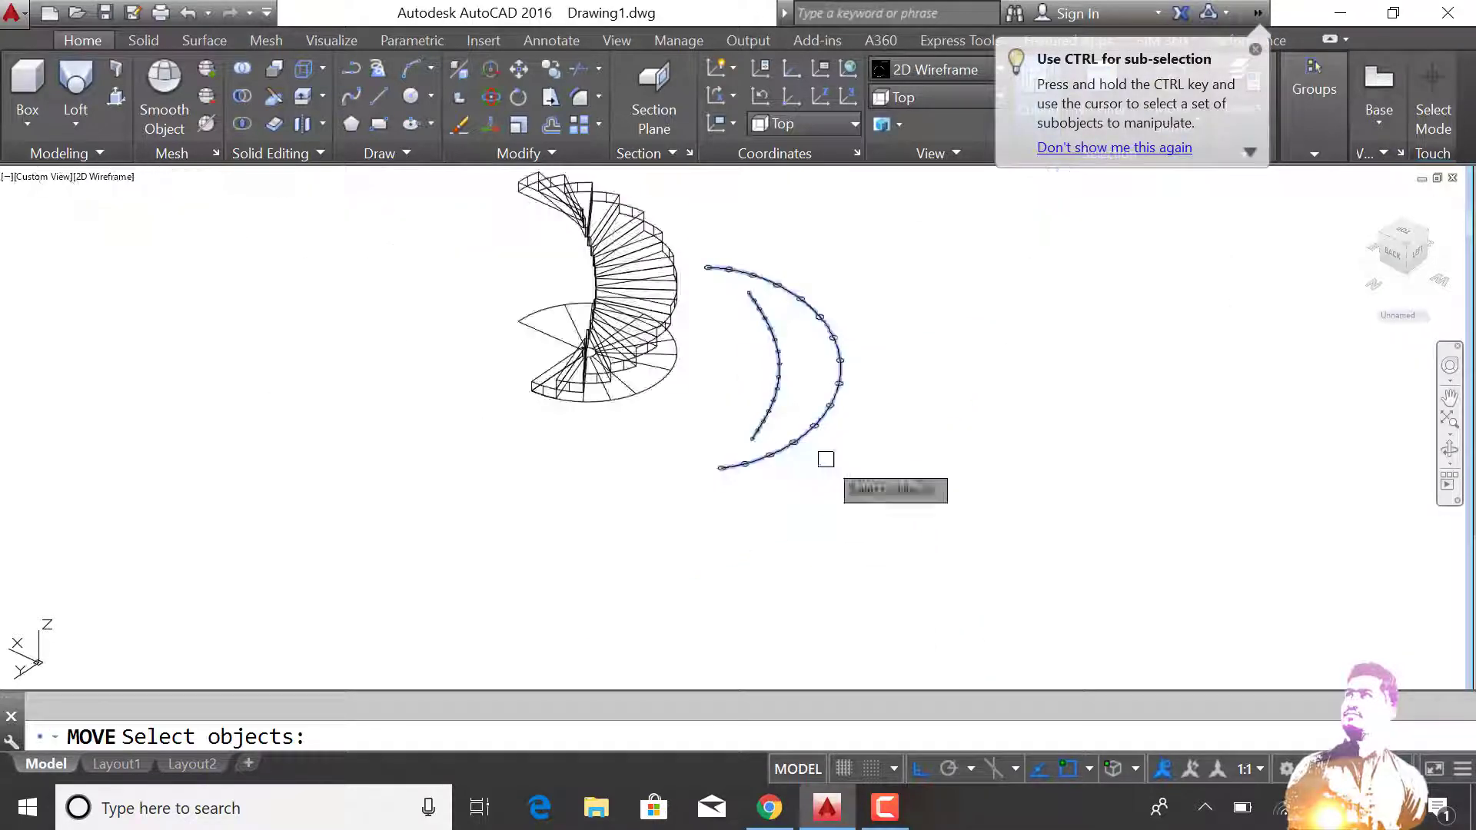
pyautogui.press('Return')
pyautogui.click(961, 429)
pyautogui.press('Return')
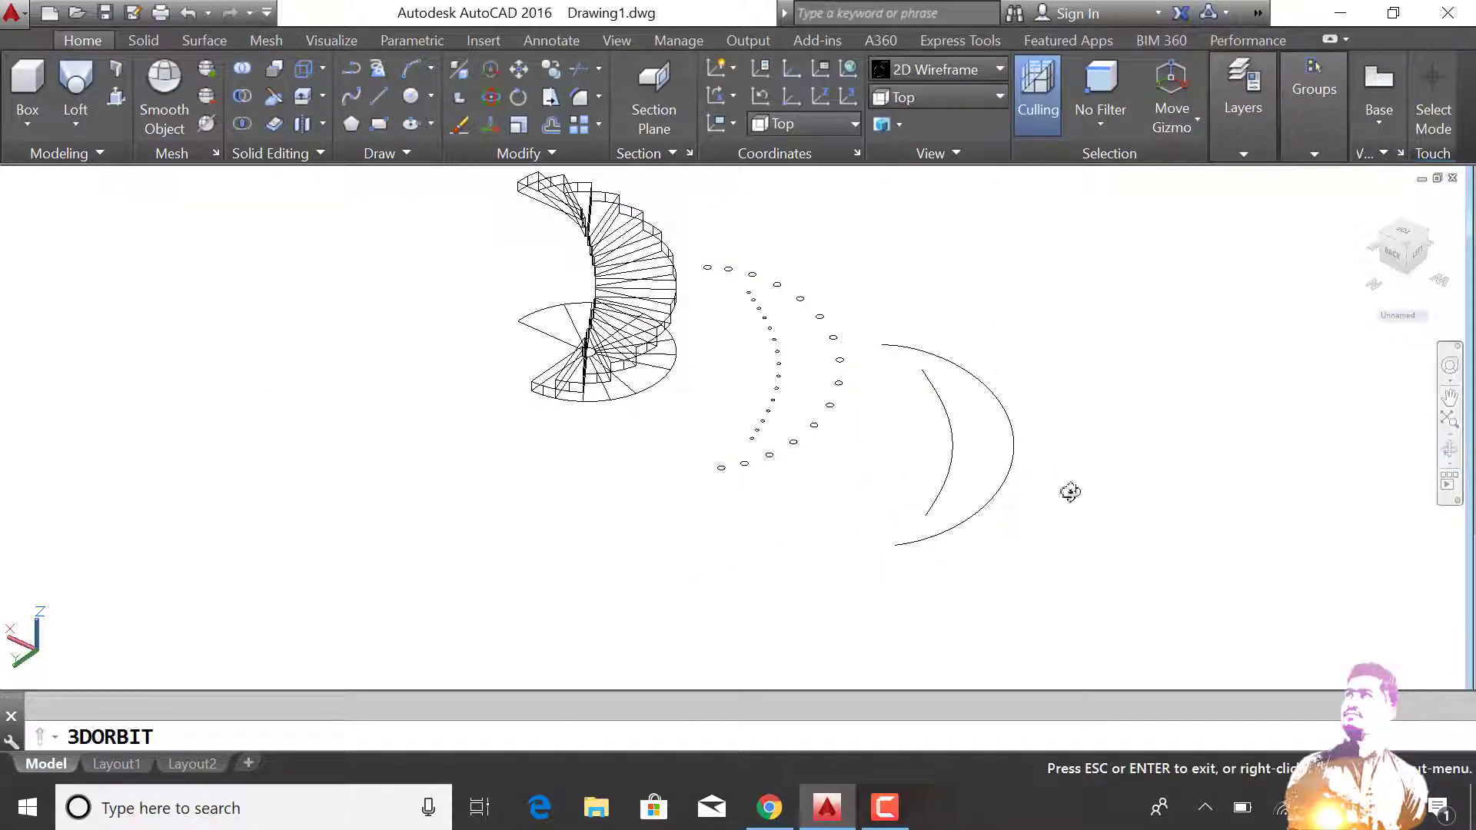
# Orbit the view and copy the handrail splines downward below the originals.
pyautogui.keyDown('shift'); pyautogui.moveTo(1068, 495); pyautogui.dragTo(1001, 432, button='middle'); pyautogui.keyUp('shift')
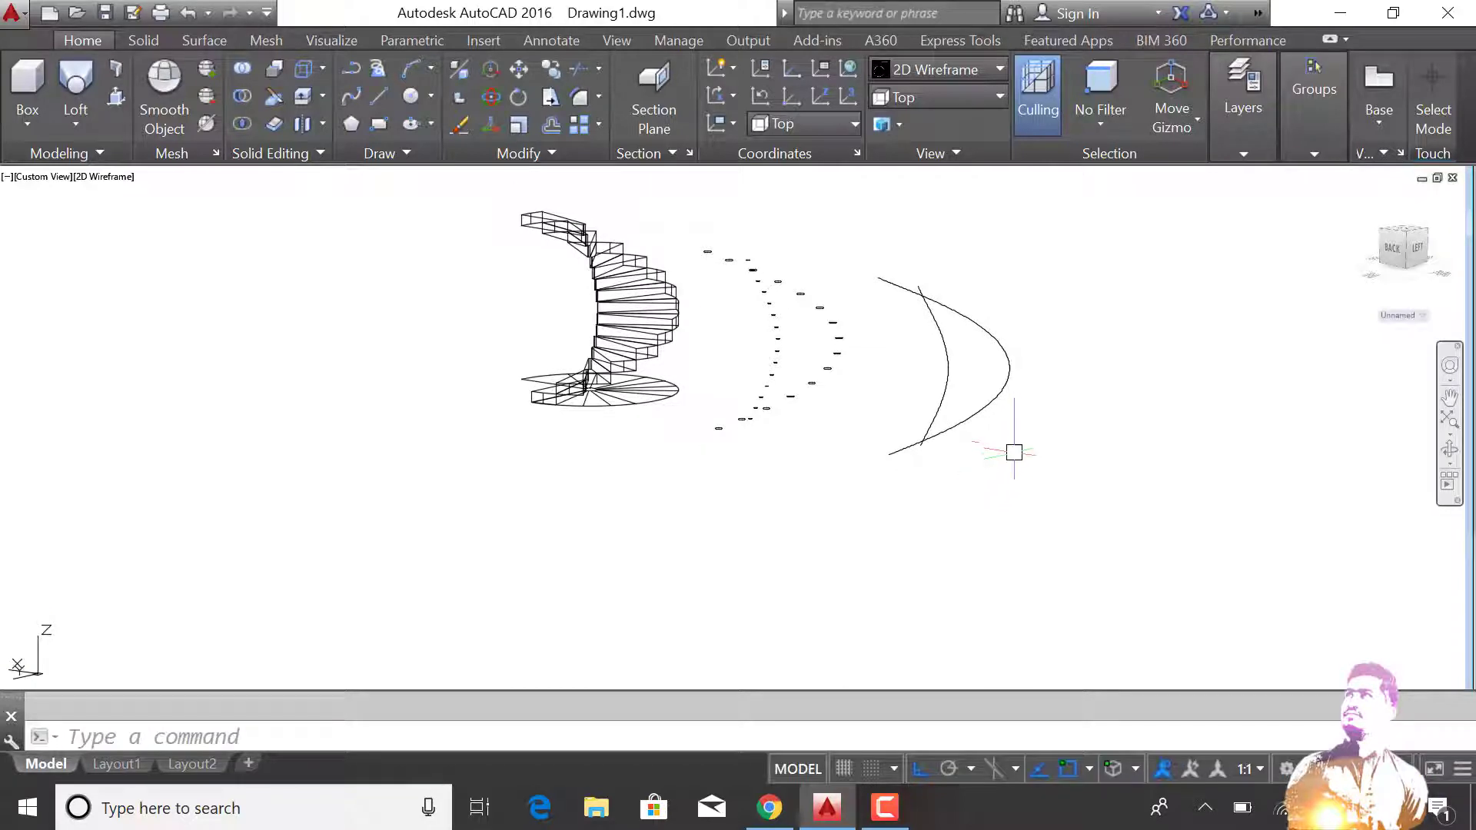
pyautogui.click(1038, 354)
pyautogui.press('Return')
pyautogui.click(1122, 378)
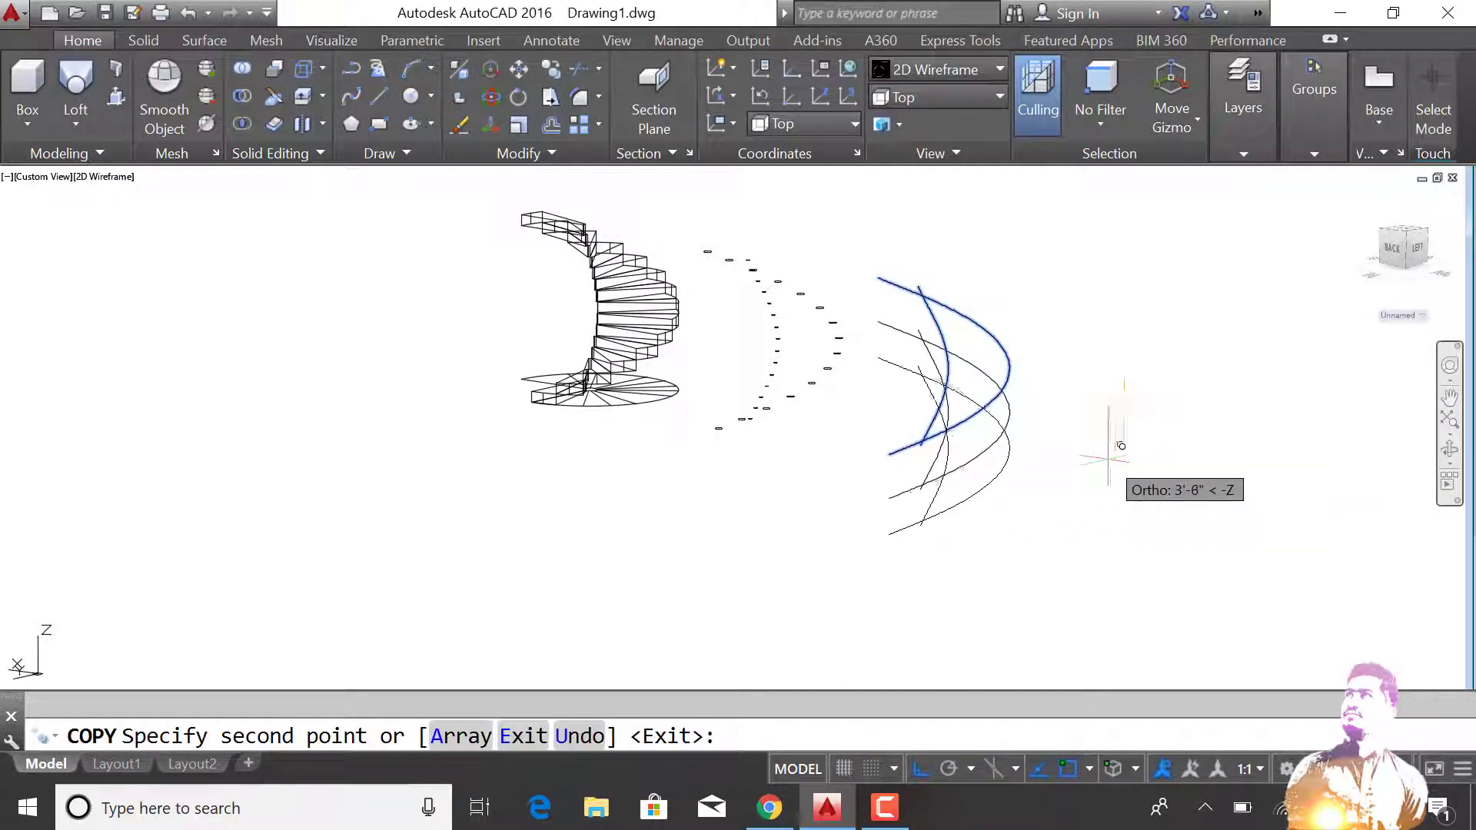
pyautogui.press('Escape')
# Loft curved panel surfaces between the upper and lower splines using Cross sections only.
pyautogui.click(75, 123)
pyautogui.click(61, 213)
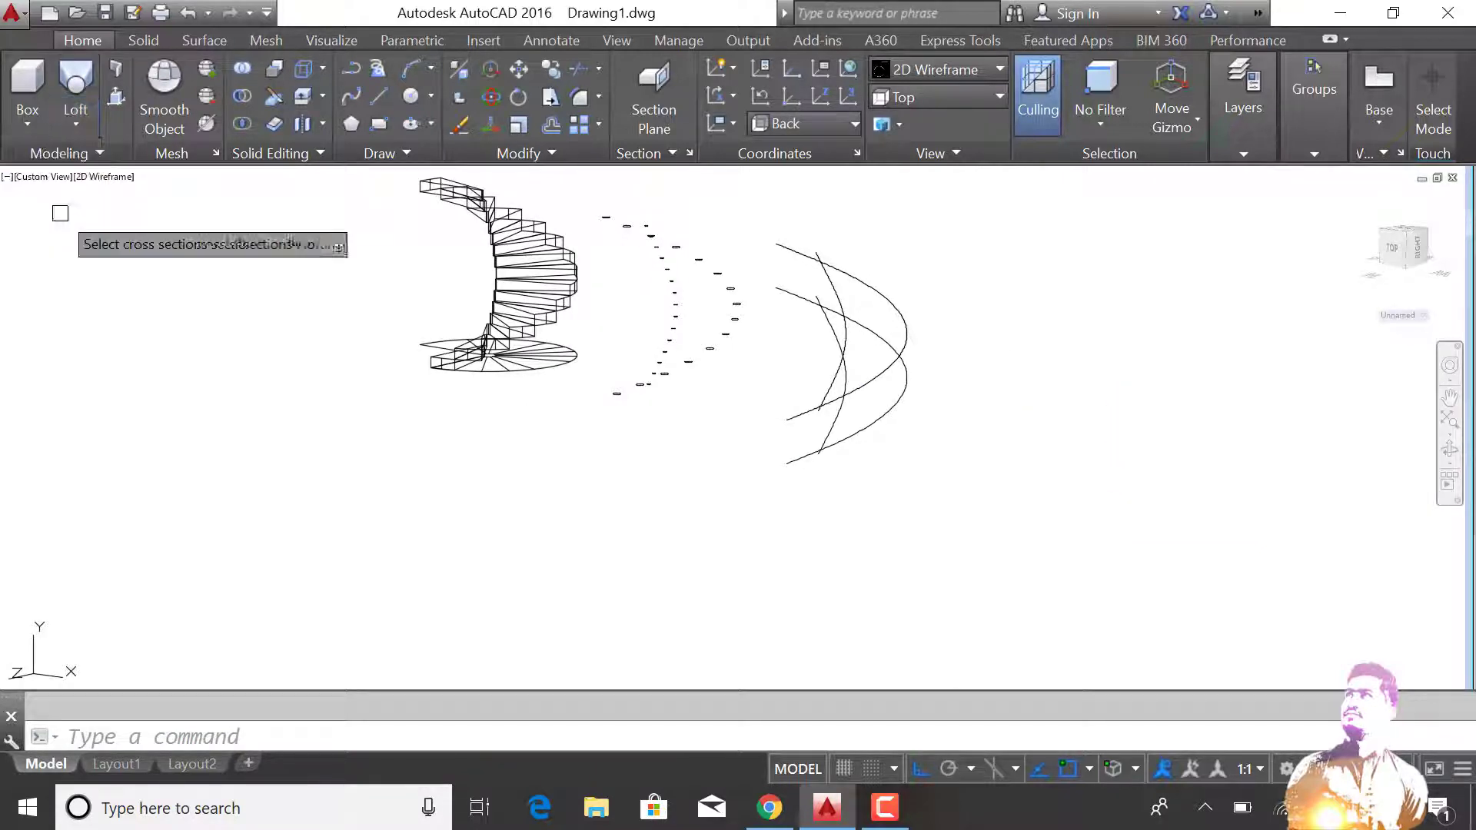
pyautogui.scroll(2, 895, 372)
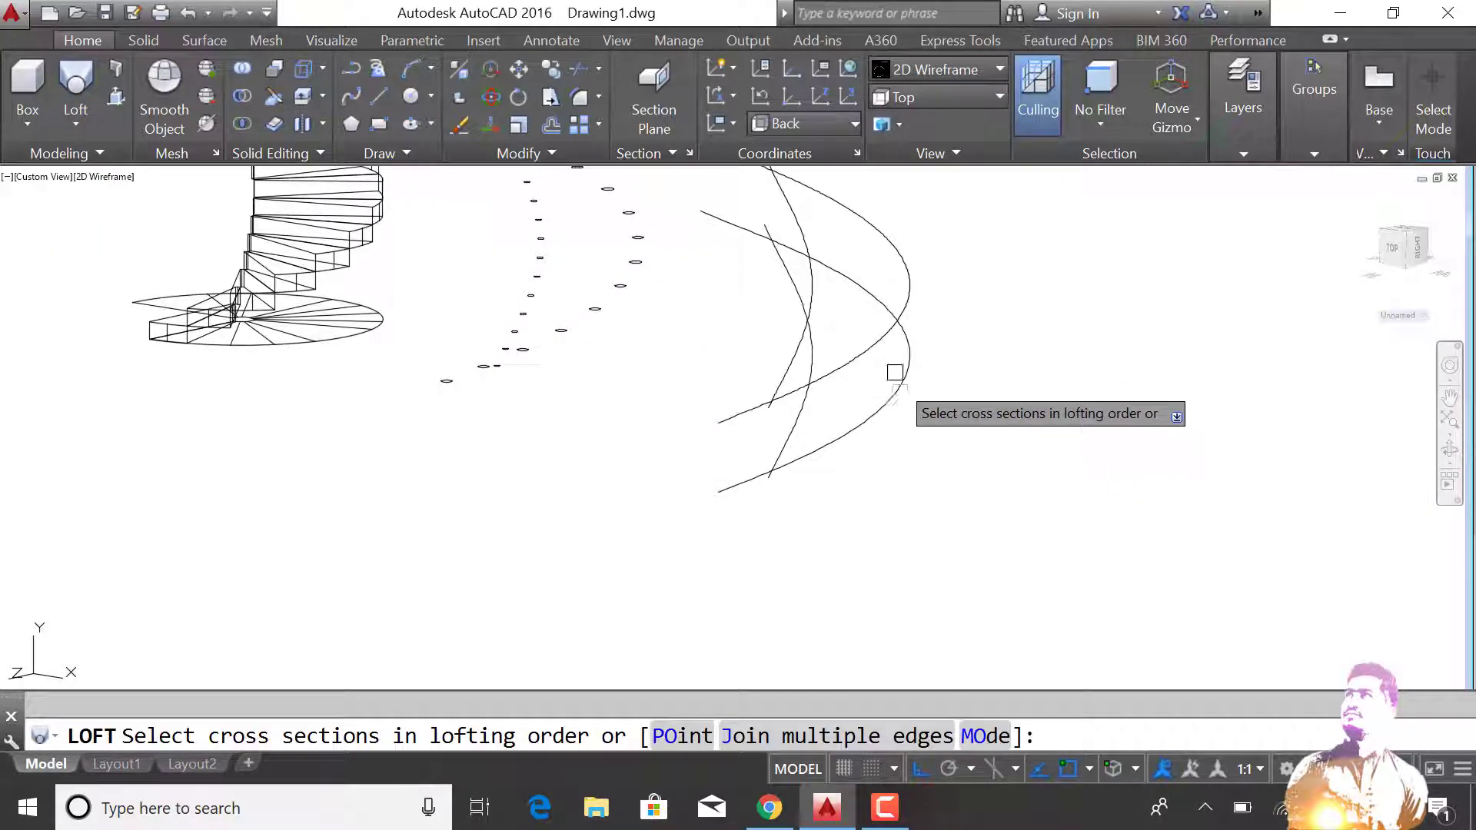
pyautogui.click(881, 329)
pyautogui.click(893, 389)
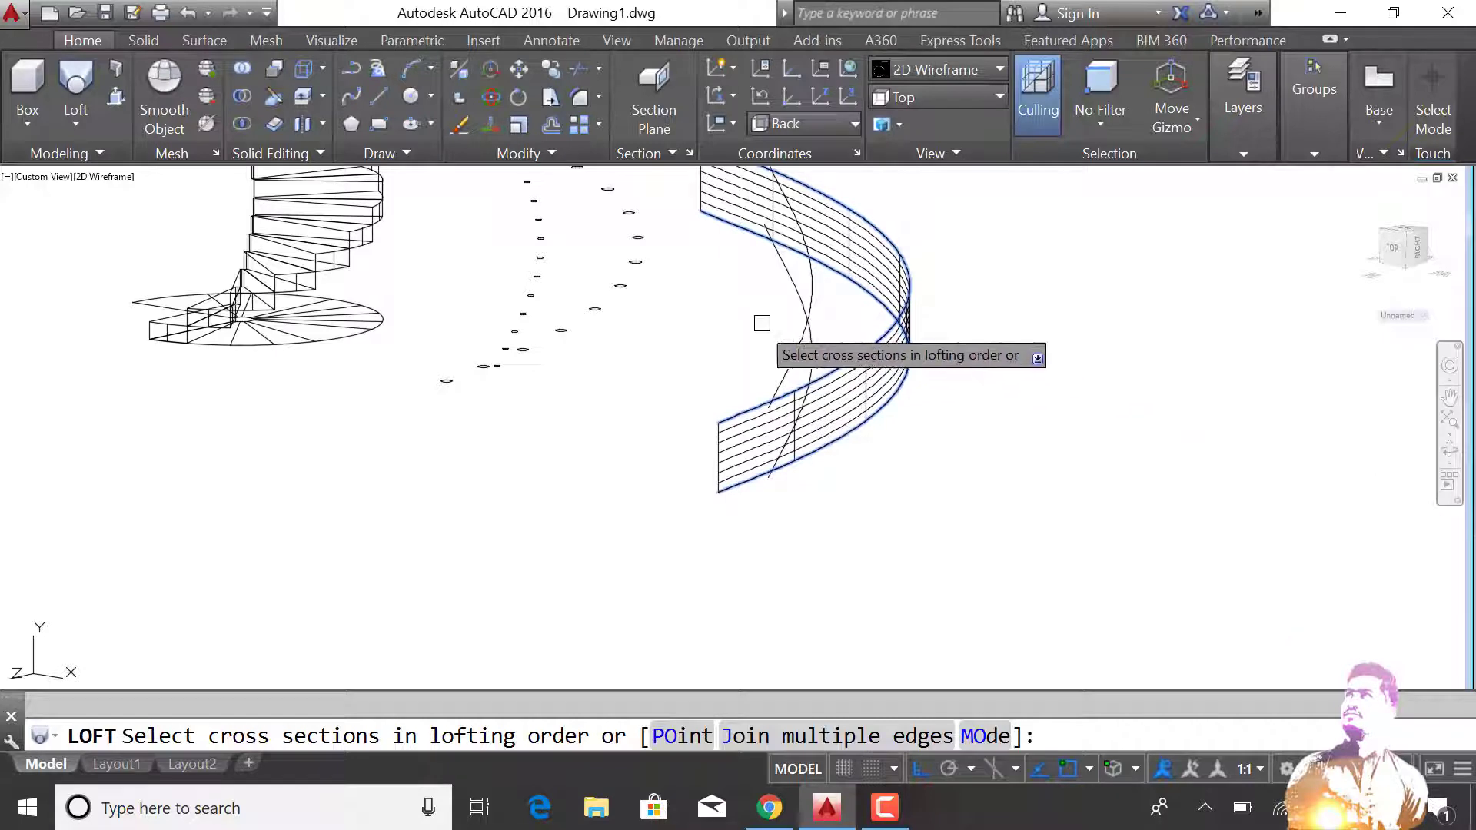
pyautogui.press('Return')
pyautogui.press('Escape')
pyautogui.press('Return')
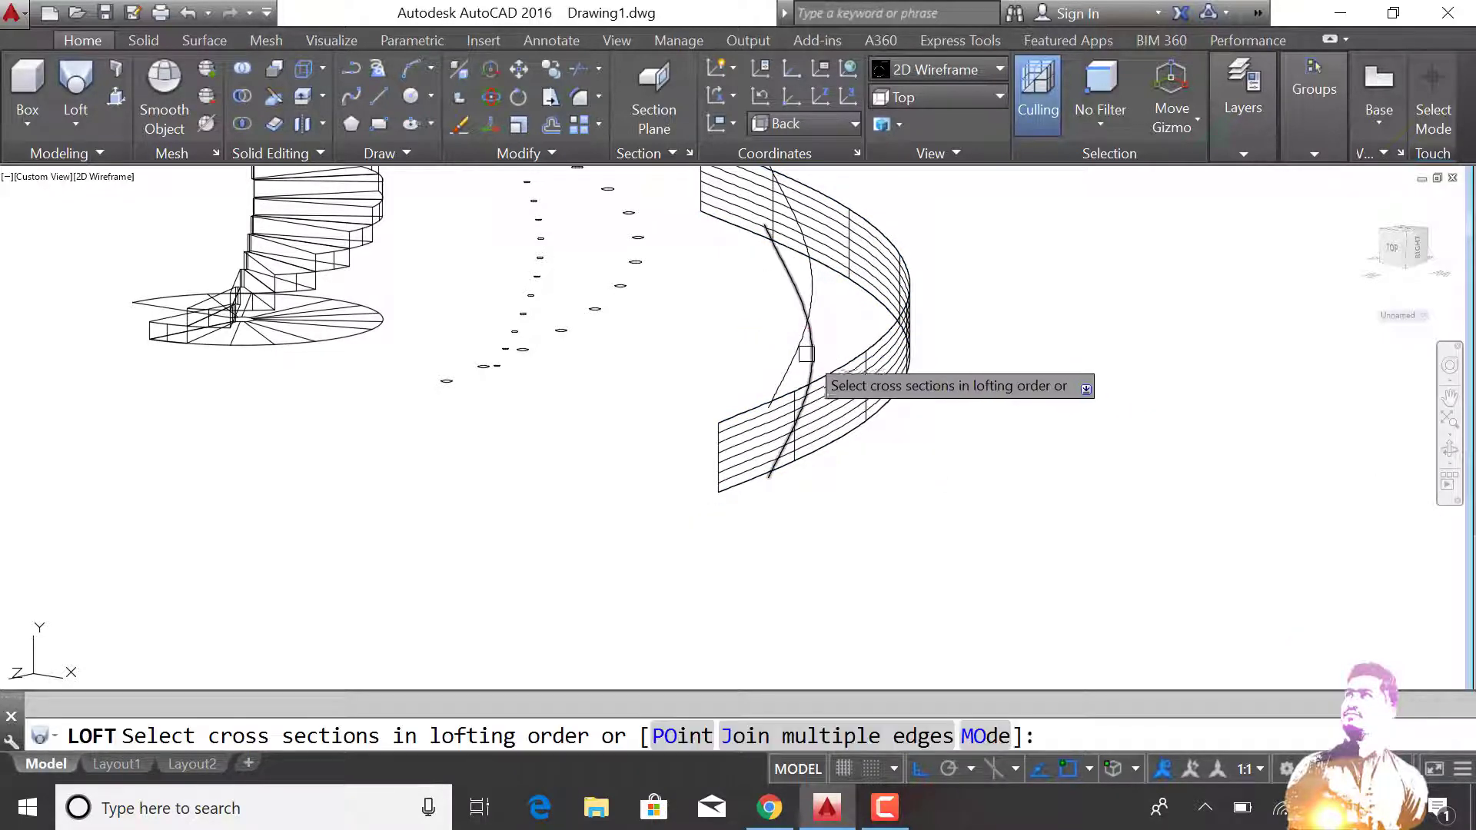
pyautogui.press('Return')
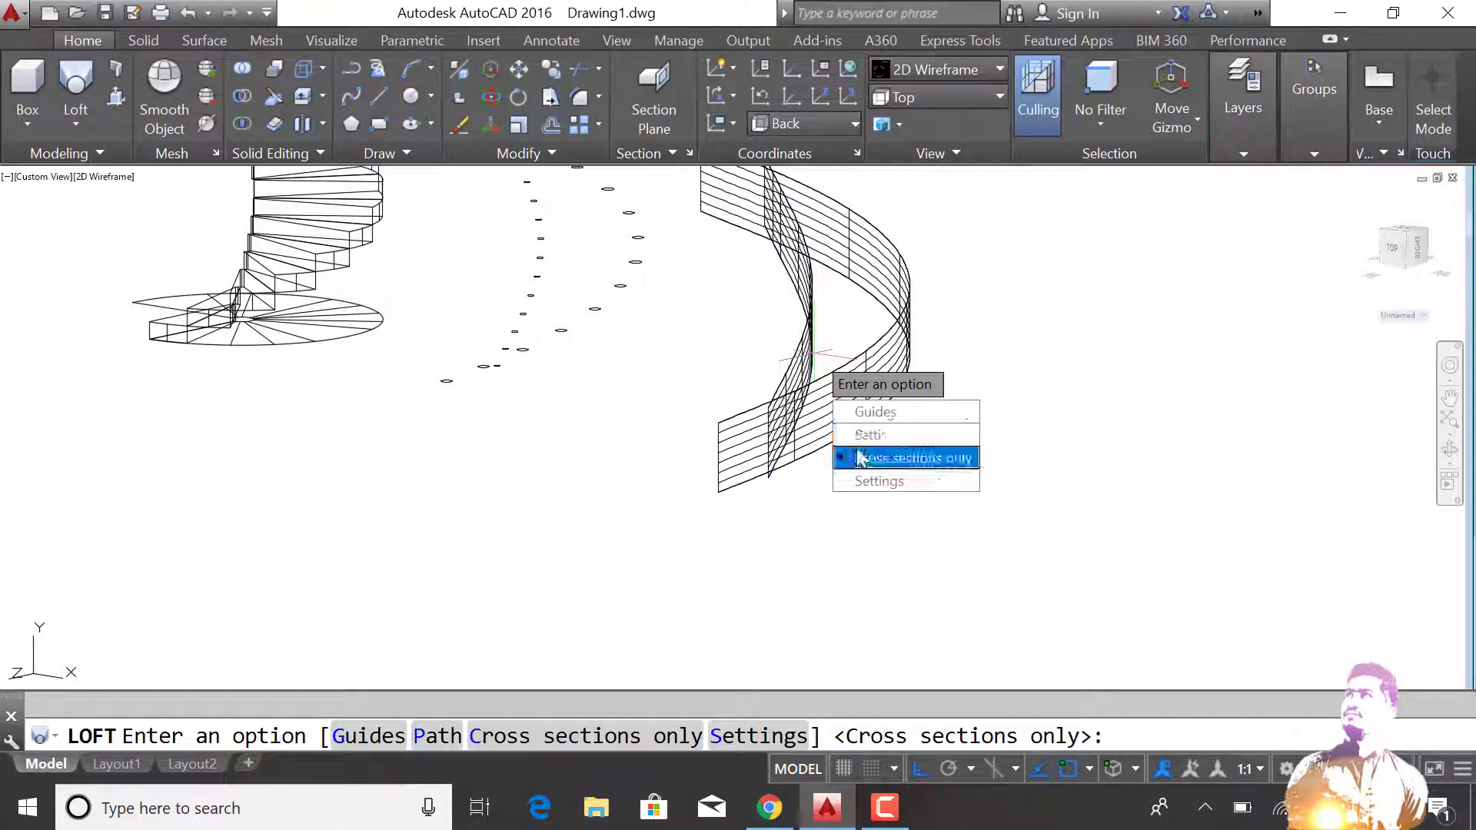
pyautogui.click(863, 453)
pyautogui.scroll(-2, 593, 442)
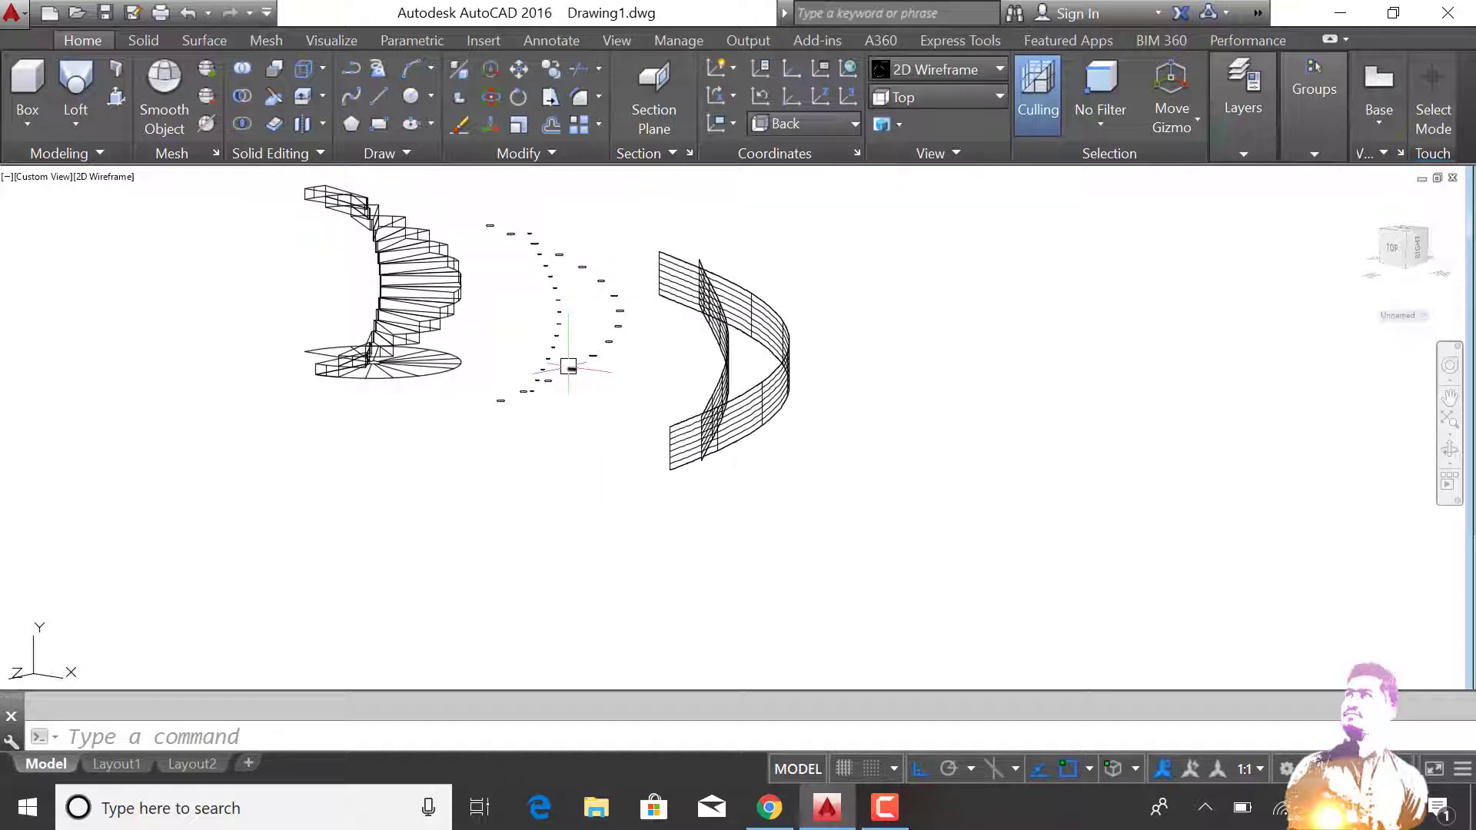
pyautogui.write('ext')
# Window-select the baluster circles and extrude them 24 units (2 feet) into posts.
pyautogui.press('Return')
pyautogui.click(593, 231)
pyautogui.click(567, 350)
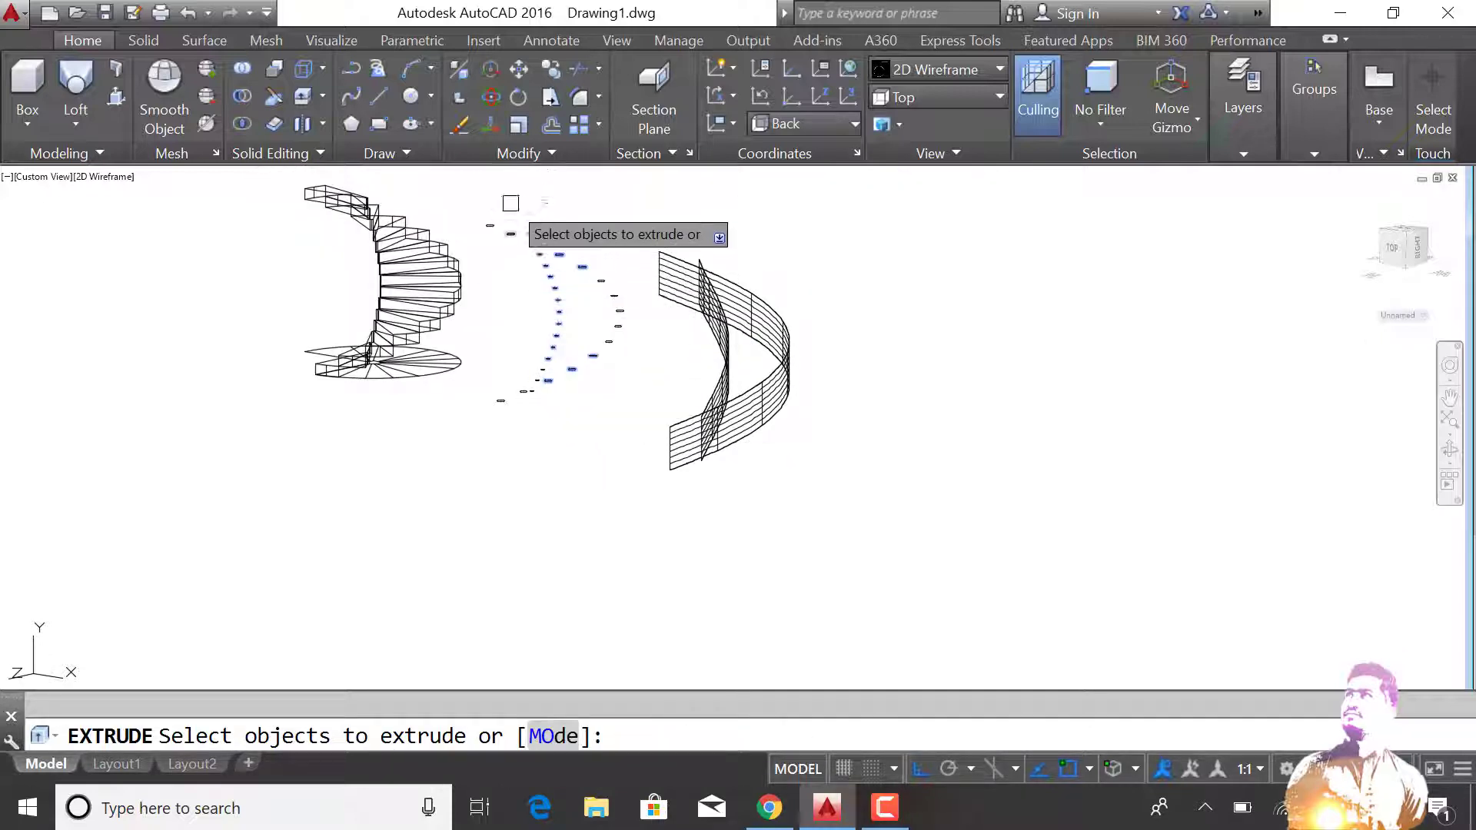
pyautogui.click(592, 323)
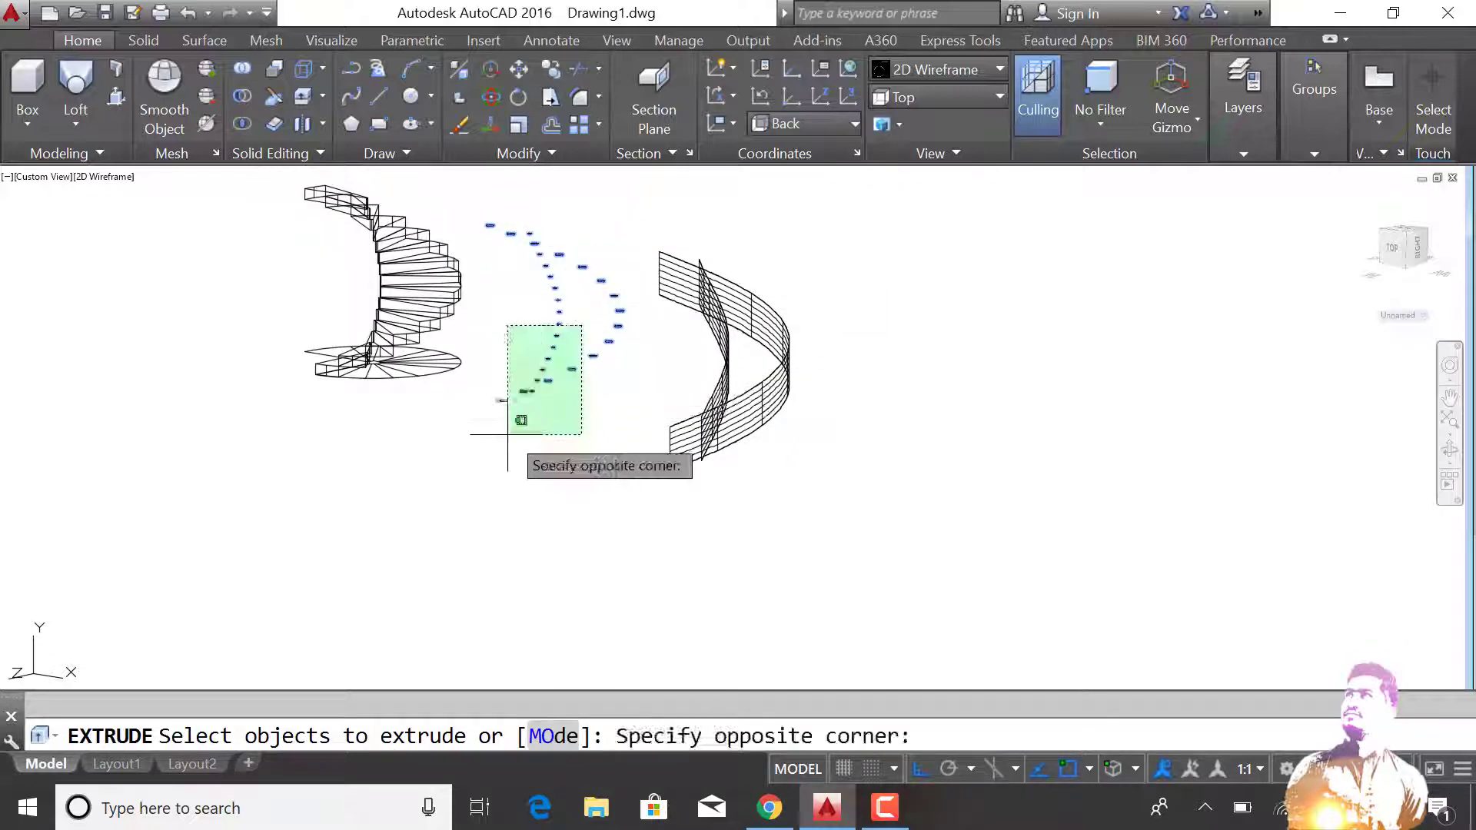
pyautogui.click(511, 424)
pyautogui.press('Return')
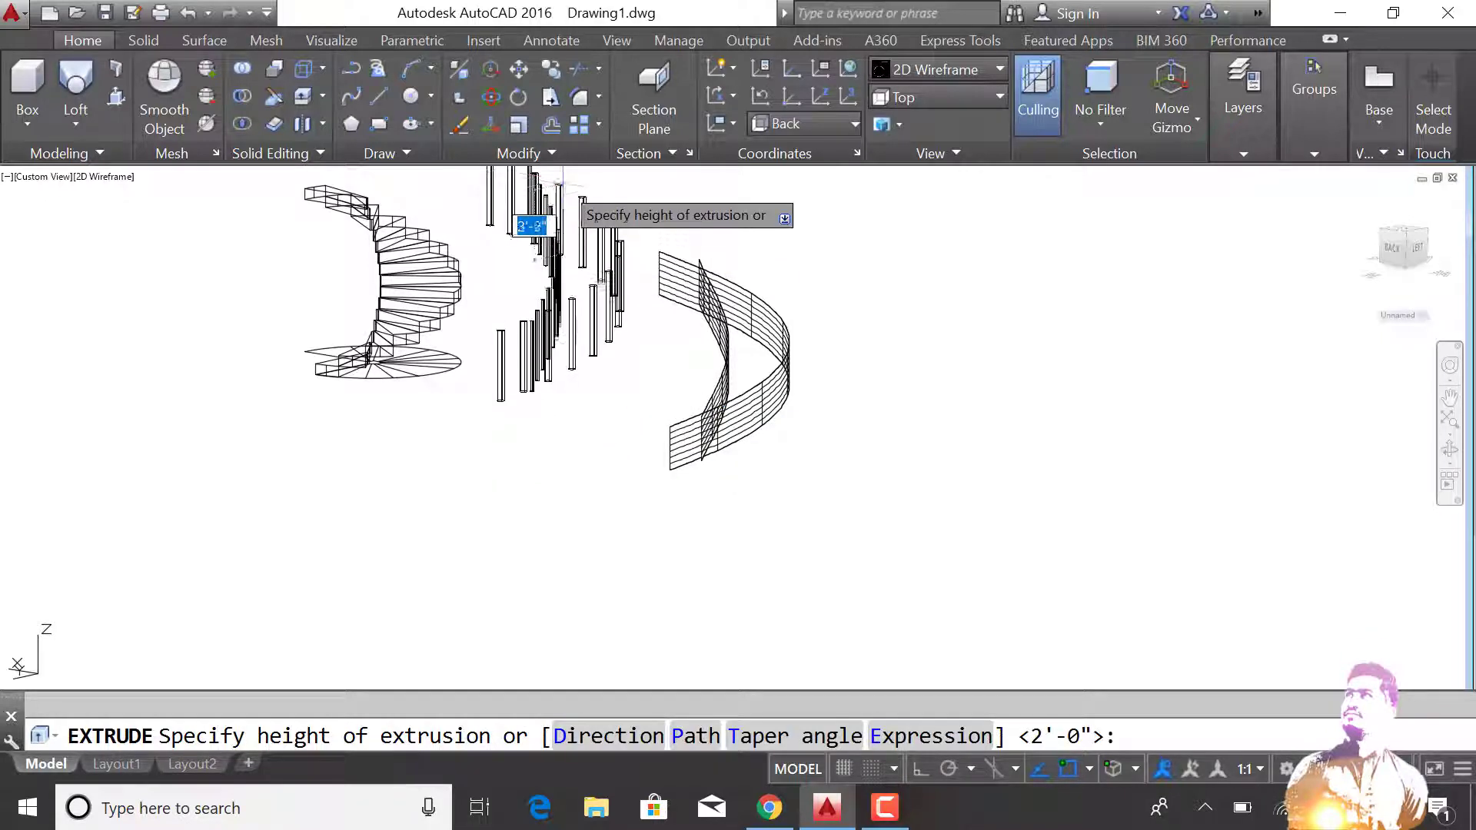
pyautogui.press('Return')
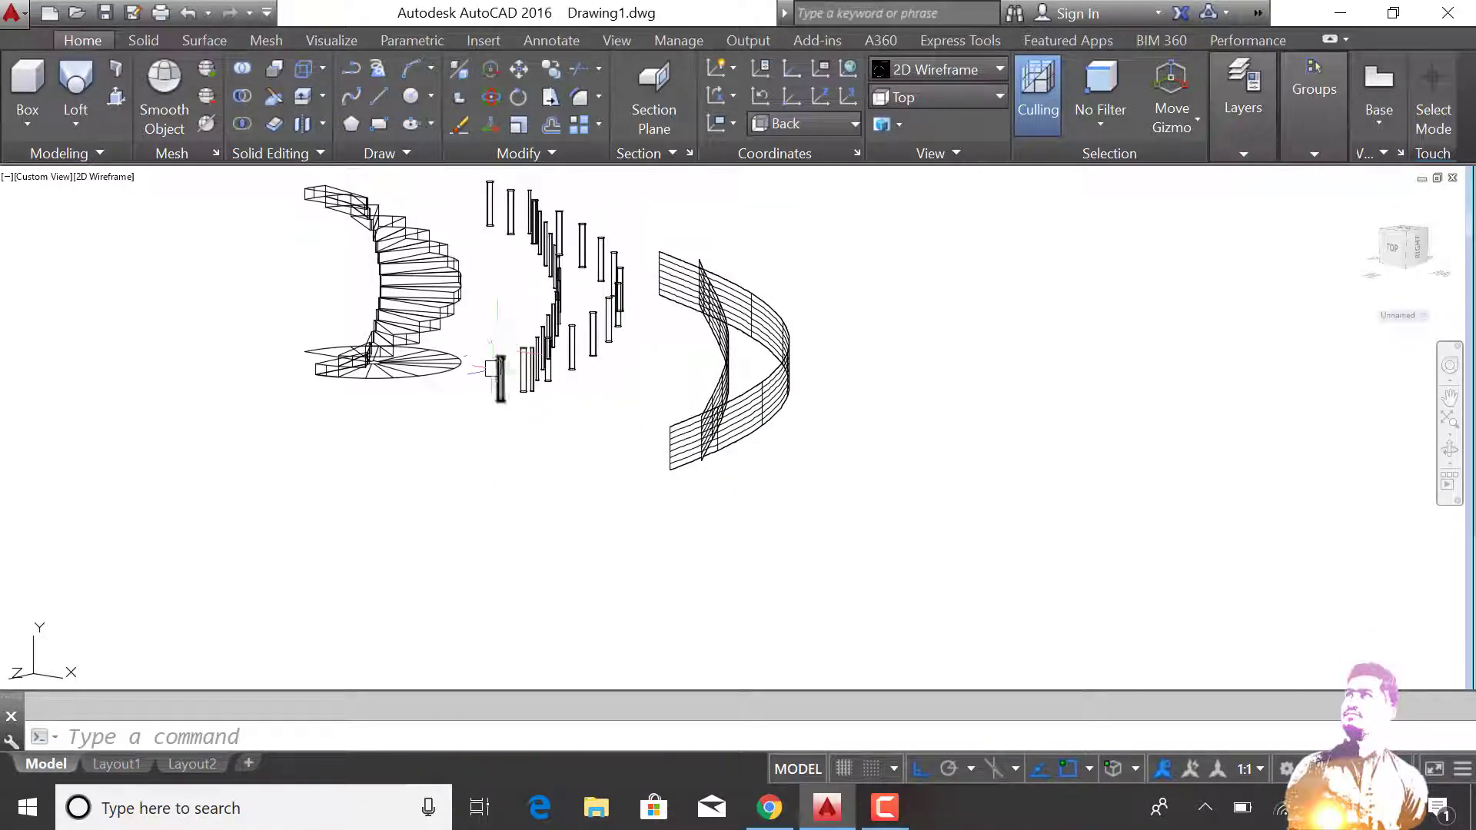
# Orbit the view and move the lofted curved panels onto the balusters.
pyautogui.click(1441, 455)
pyautogui.moveTo(695, 398); pyautogui.dragTo(782, 475)
pyautogui.press('Escape')
pyautogui.press('m')
pyautogui.press('Return')
pyautogui.click(777, 366)
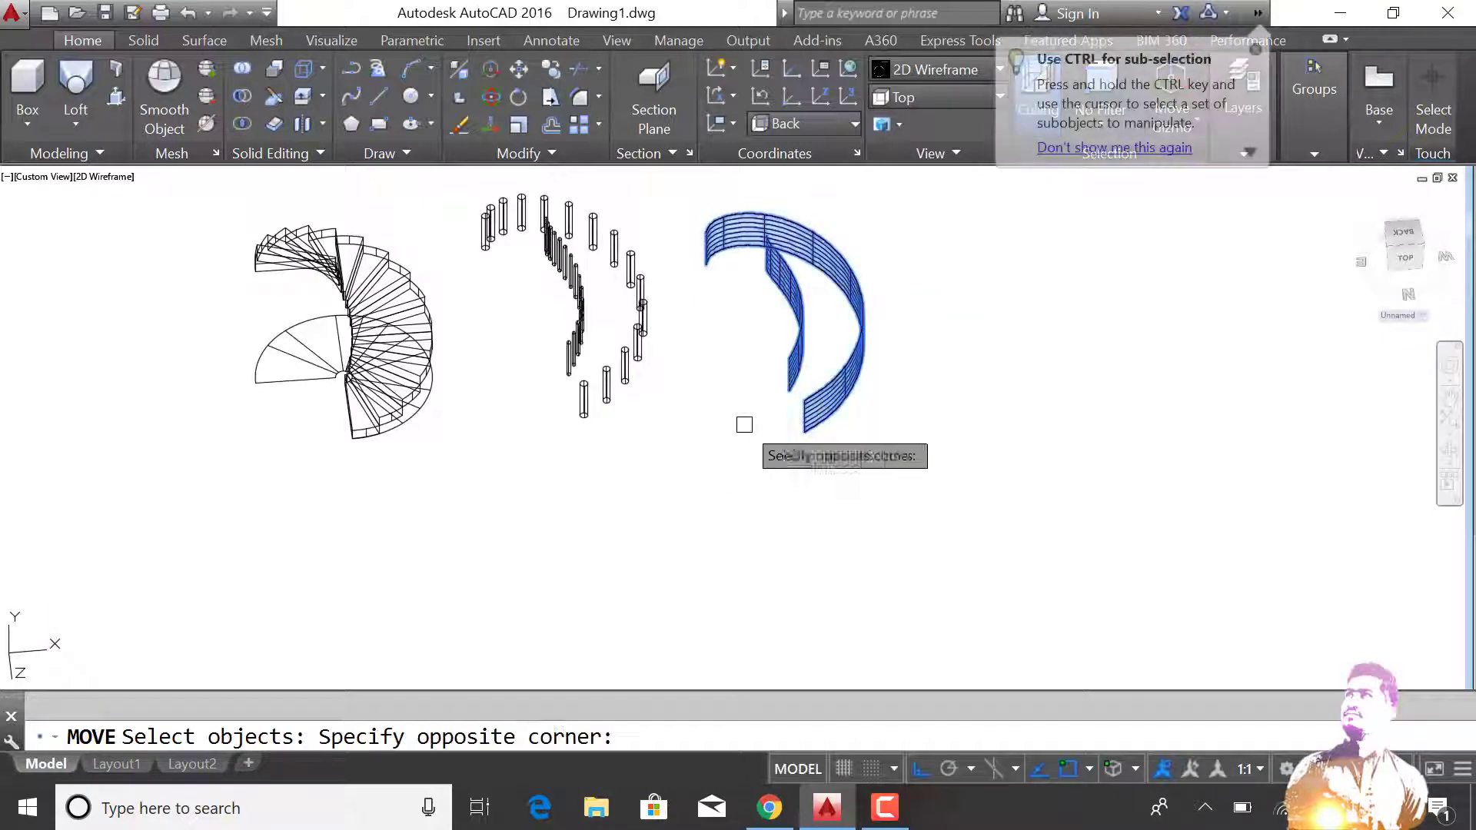
pyautogui.click(744, 422)
pyautogui.scroll(5, 744, 365)
pyautogui.press('Return')
pyautogui.click(793, 351)
pyautogui.scroll(-3, 793, 351)
pyautogui.scroll(4, 478, 362)
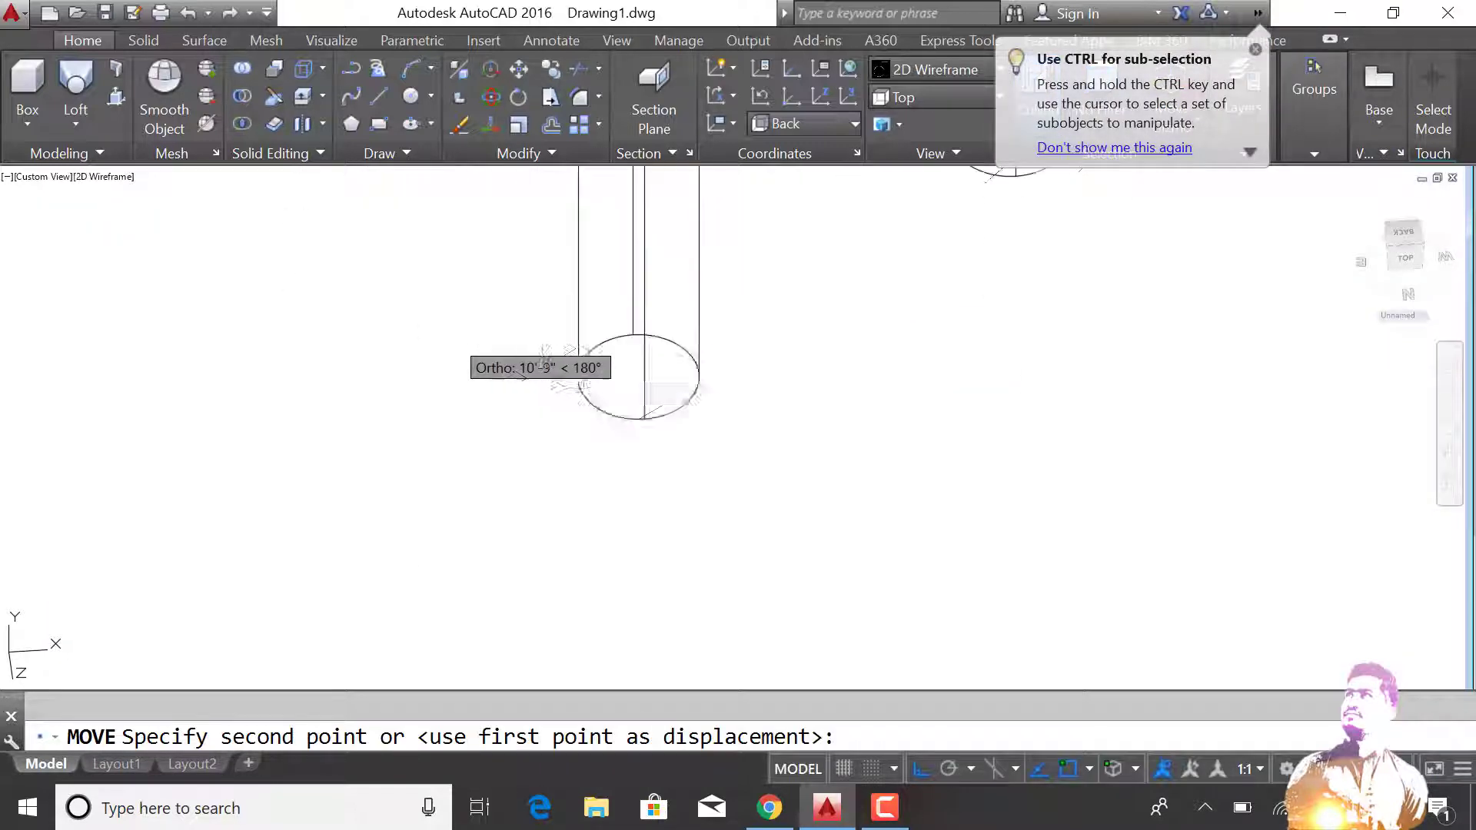
pyautogui.scroll(-2, 646, 352)
pyautogui.scroll(2, 651, 390)
pyautogui.scroll(-1, 652, 390)
pyautogui.click(650, 392)
pyautogui.scroll(-4, 649, 392)
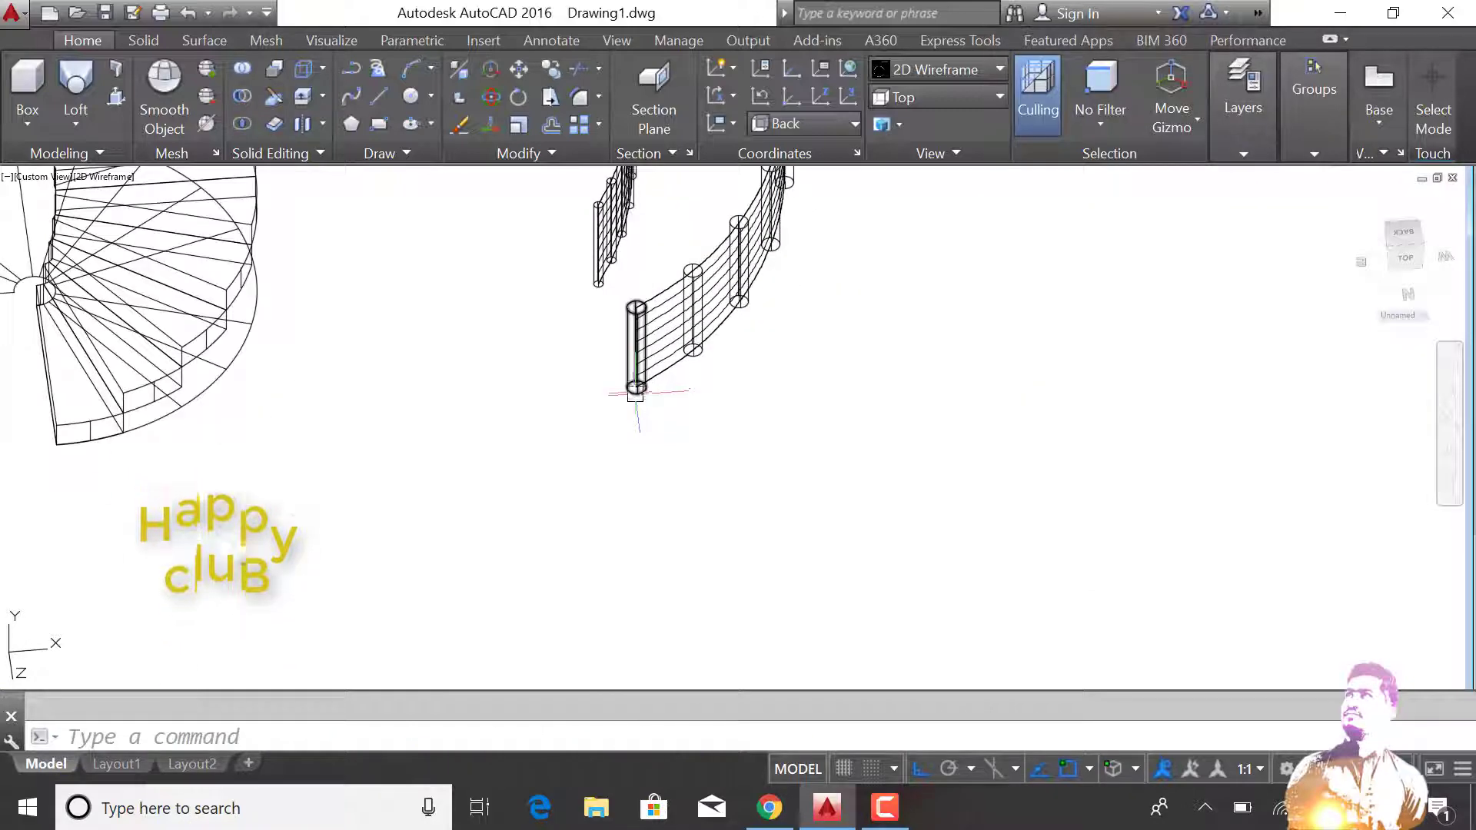
pyautogui.click(110, 177)
# Set the model's visual style to Shaded.
pyautogui.click(158, 321)
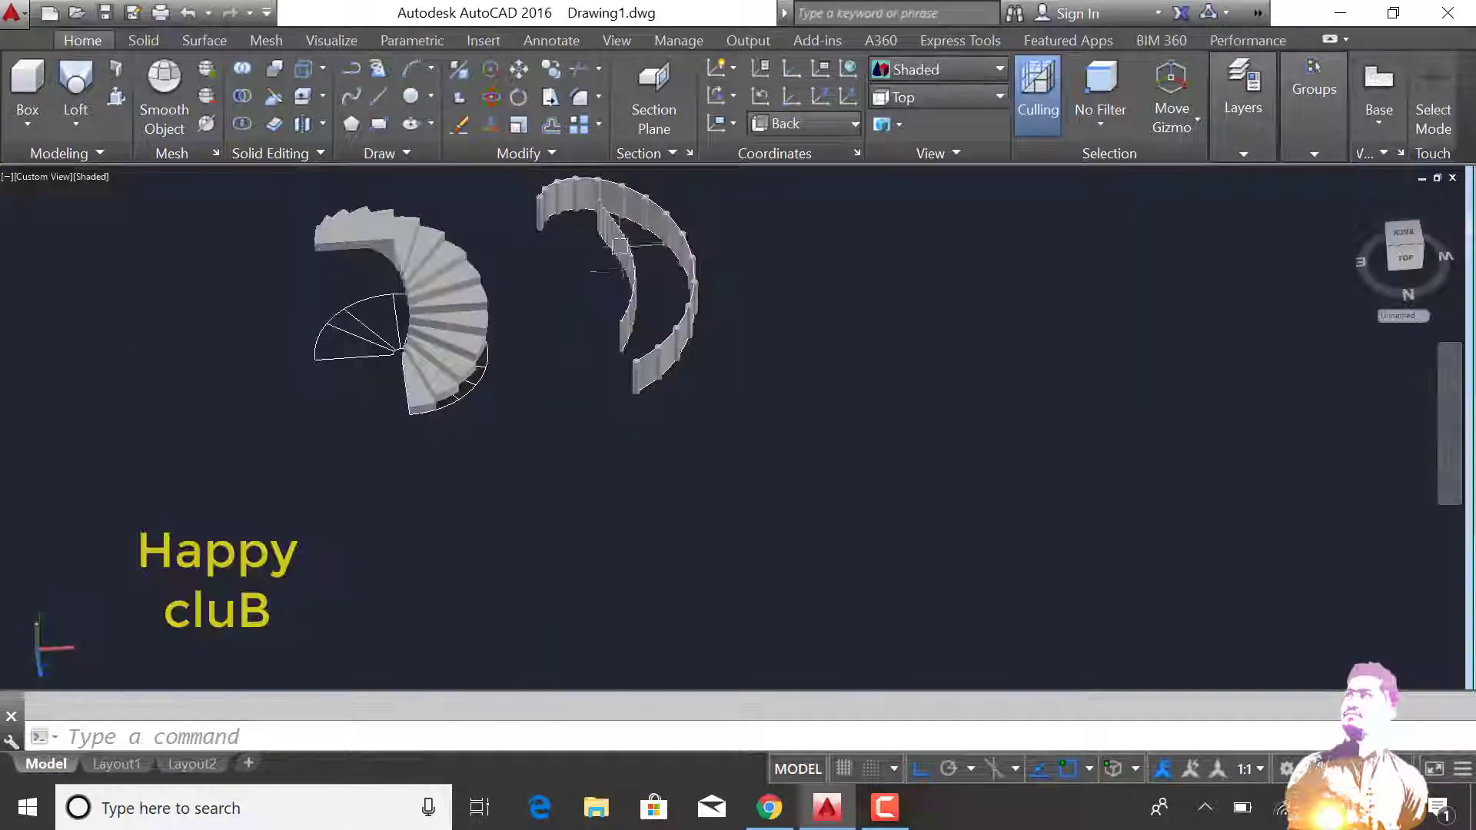
pyautogui.scroll(2, 613, 246)
pyautogui.scroll(3, 613, 246)
pyautogui.scroll(-2, 610, 246)
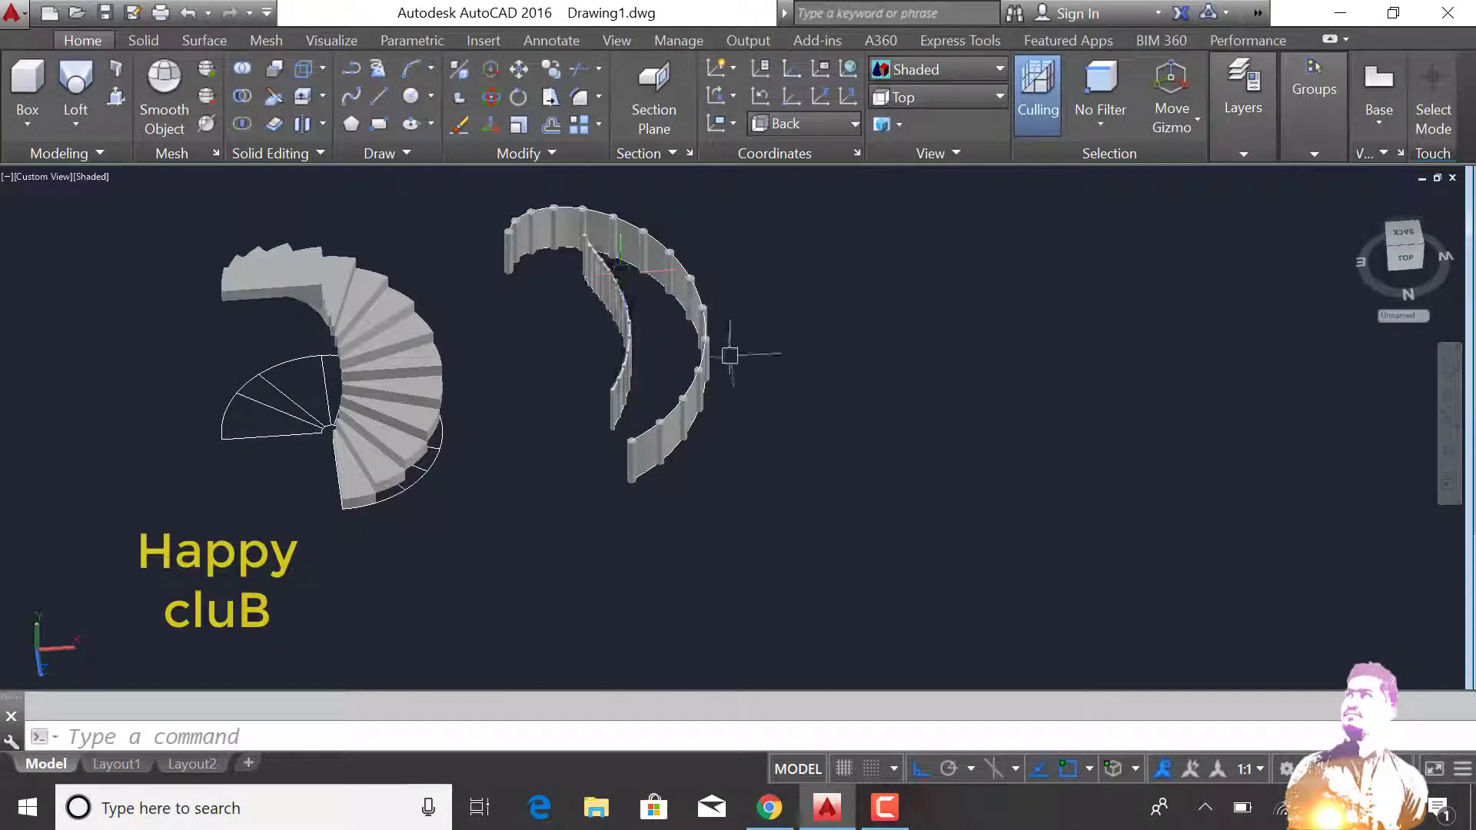
# Move the railing 3 units, then cancel a second move attempt.
pyautogui.click(702, 350)
pyautogui.press('Return')
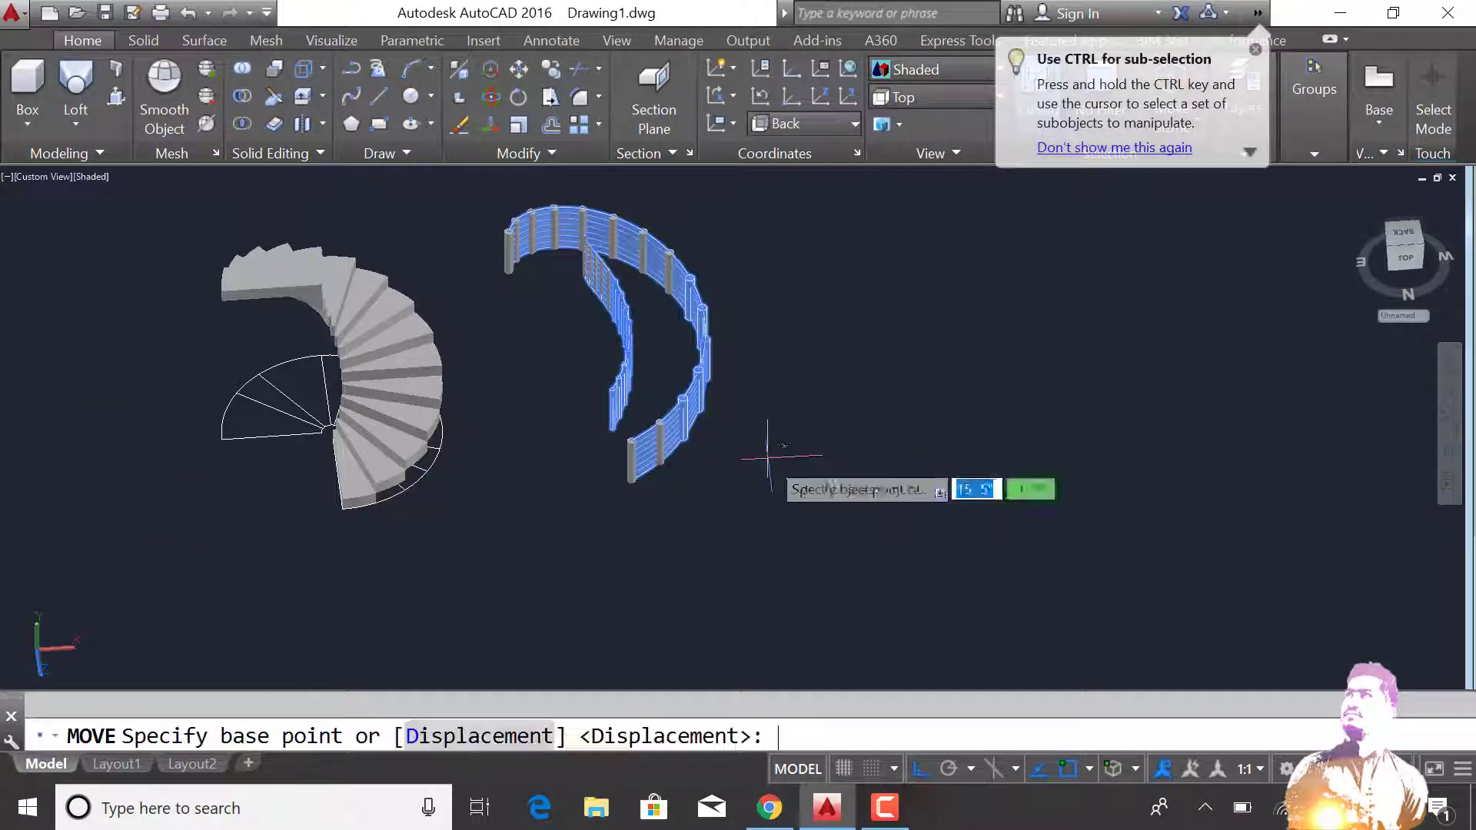
pyautogui.click(768, 409)
pyautogui.write('3')
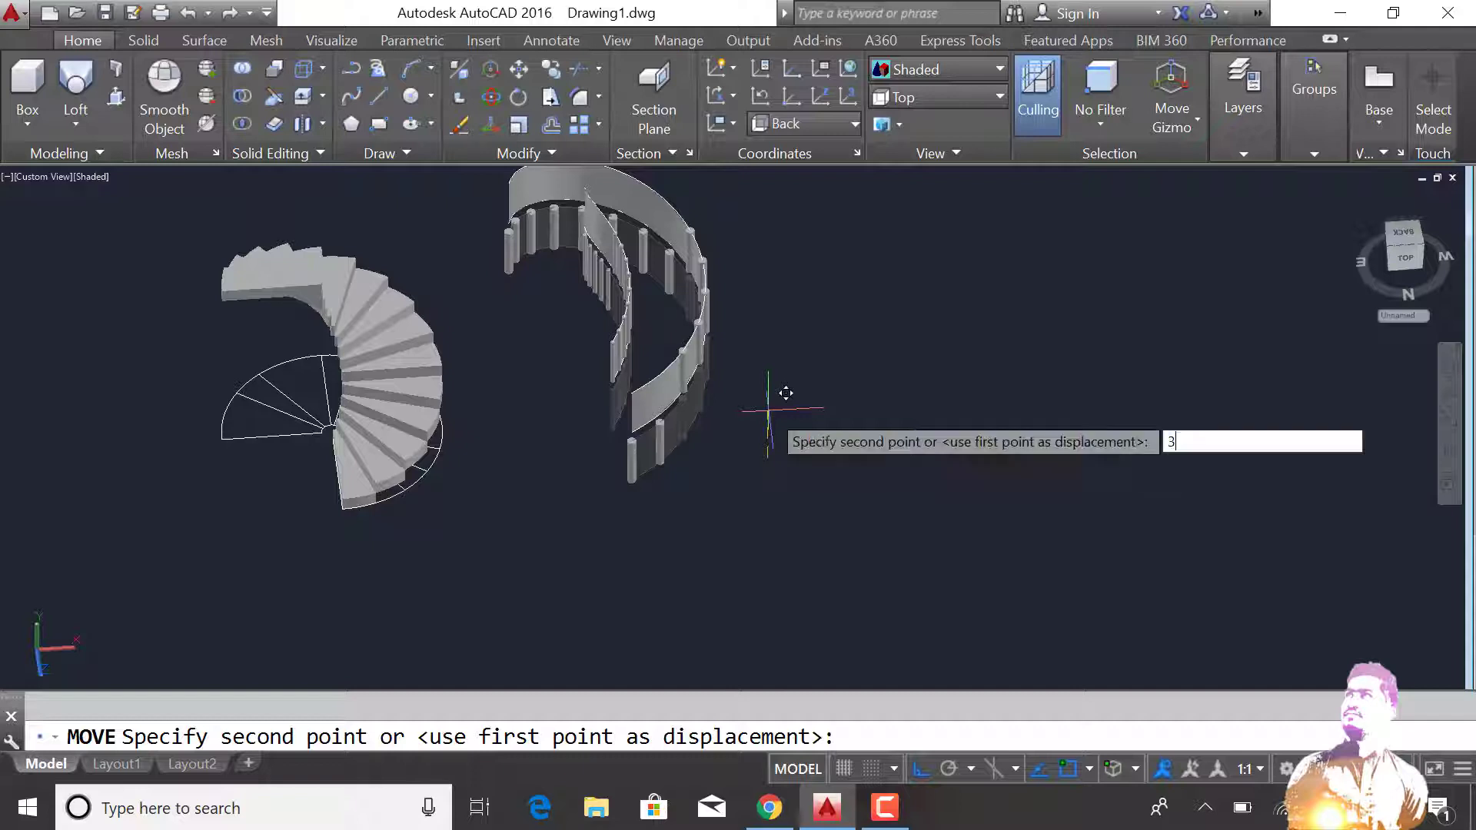
pyautogui.press('Return')
pyautogui.click(700, 410)
pyautogui.press('Return')
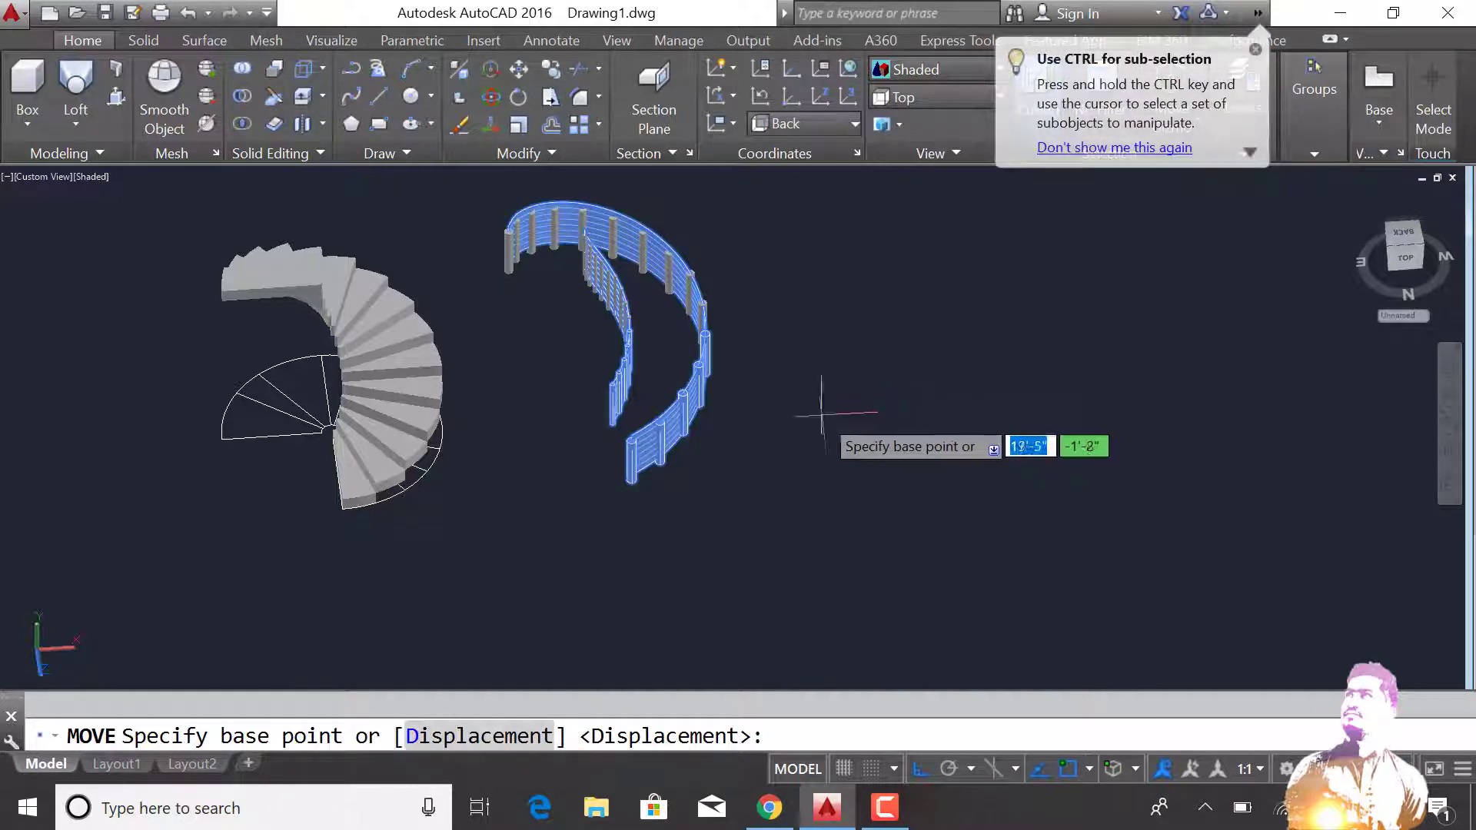
pyautogui.press('Escape')
# Crossing-window select the whole railing and move it 10 units onto the treads.
pyautogui.press('Return')
pyautogui.click(731, 224)
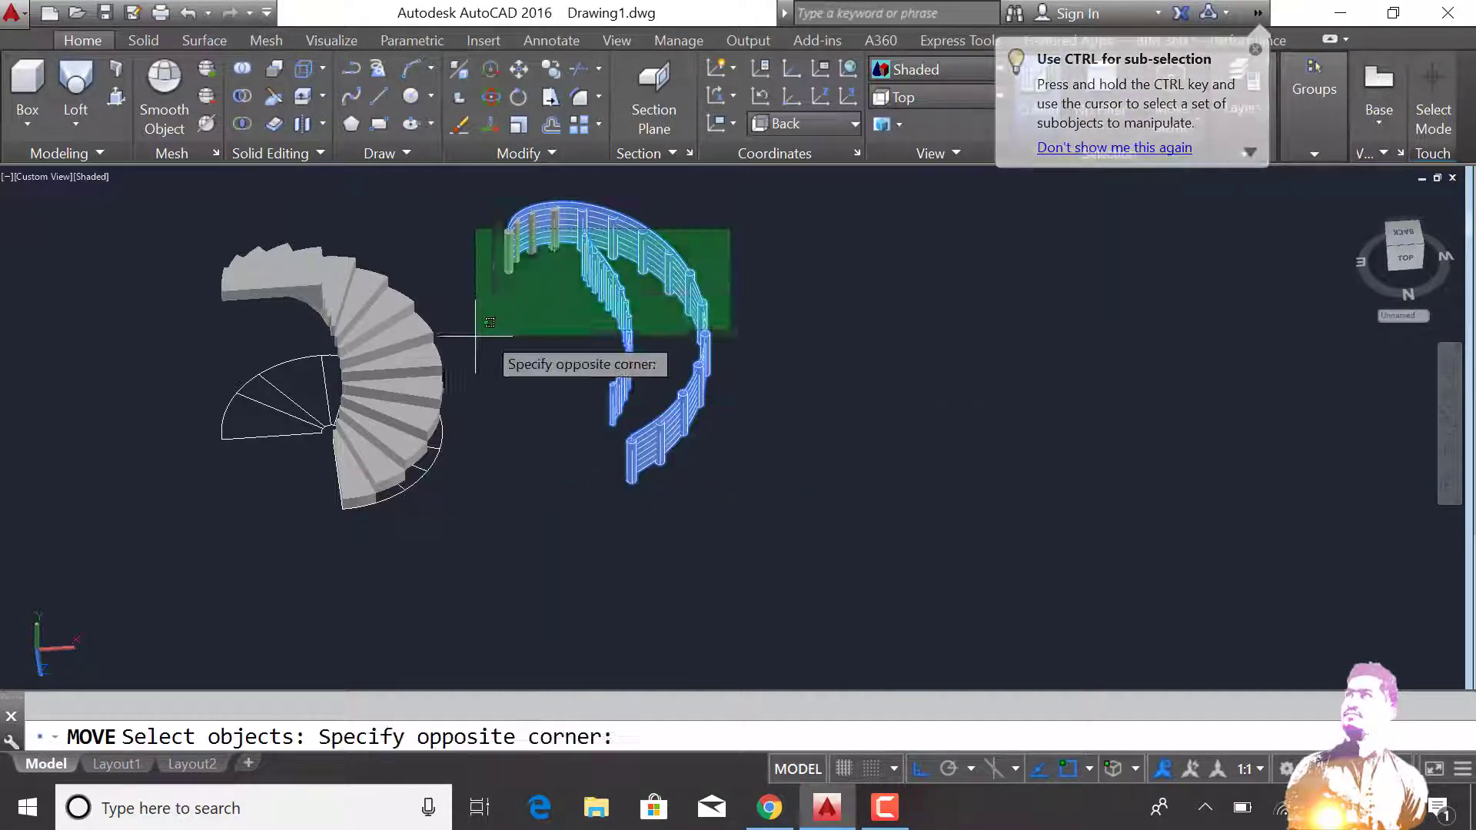
pyautogui.click(450, 373)
pyautogui.press('Return')
pyautogui.click(832, 467)
pyautogui.write('10')
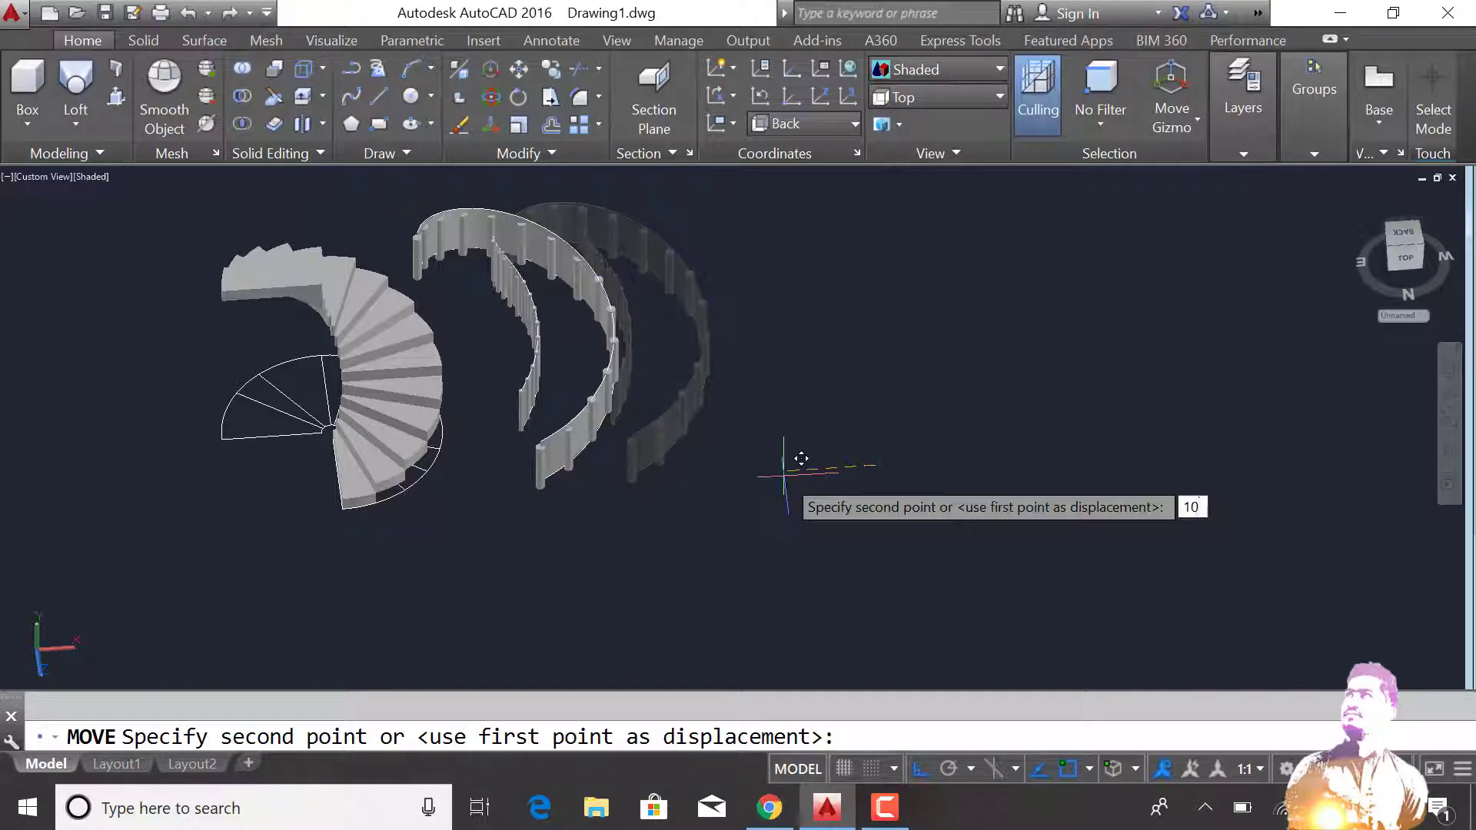
pyautogui.press('Return')
# Orbit the staircase and zoom to extents to check the railing placement.
pyautogui.click(1445, 462)
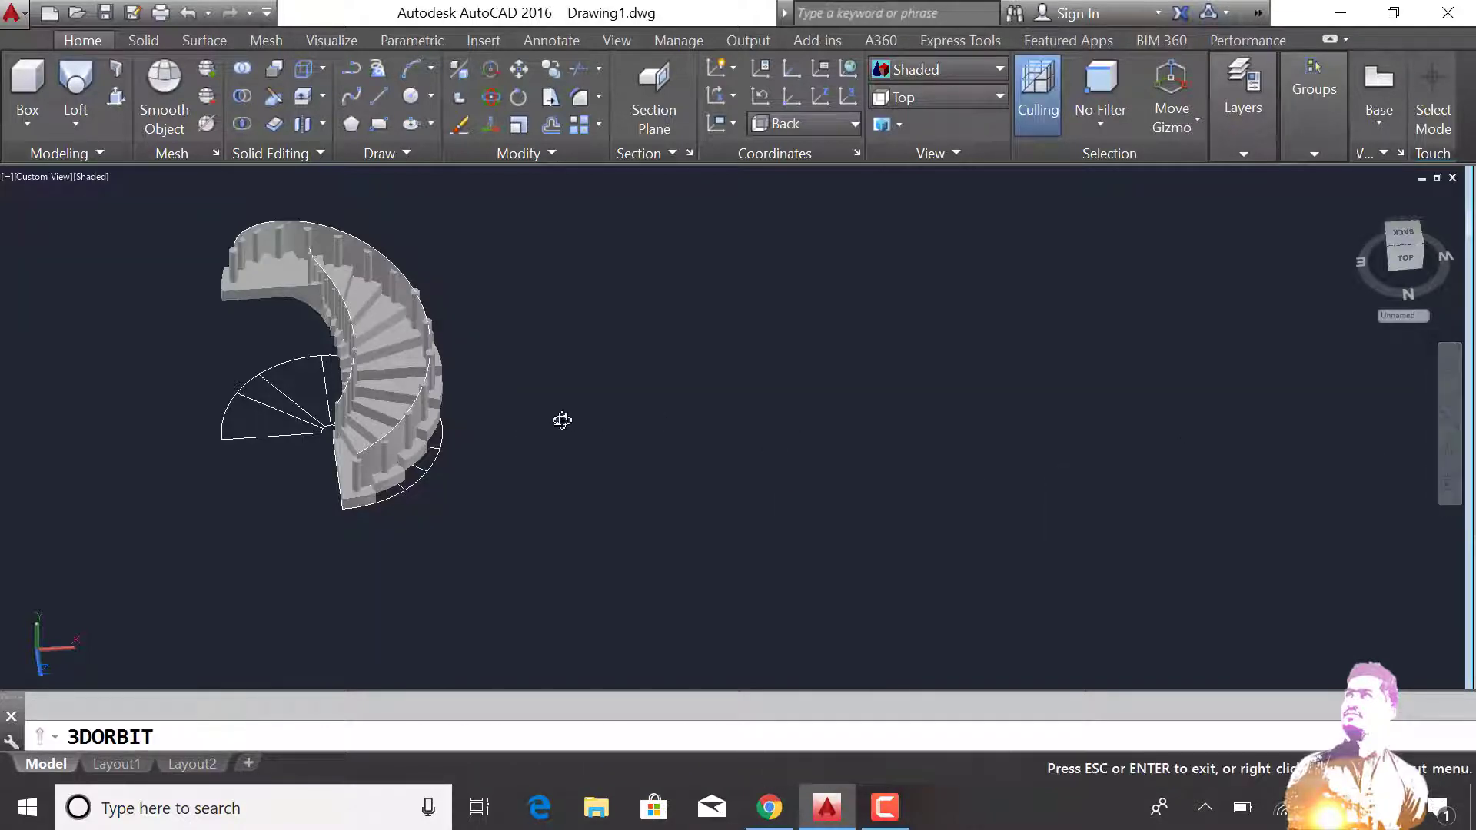
pyautogui.moveTo(561, 419)
pyautogui.mouseDown()
pyautogui.moveTo(508, 363)
pyautogui.moveTo(254, 390)
pyautogui.mouseUp()
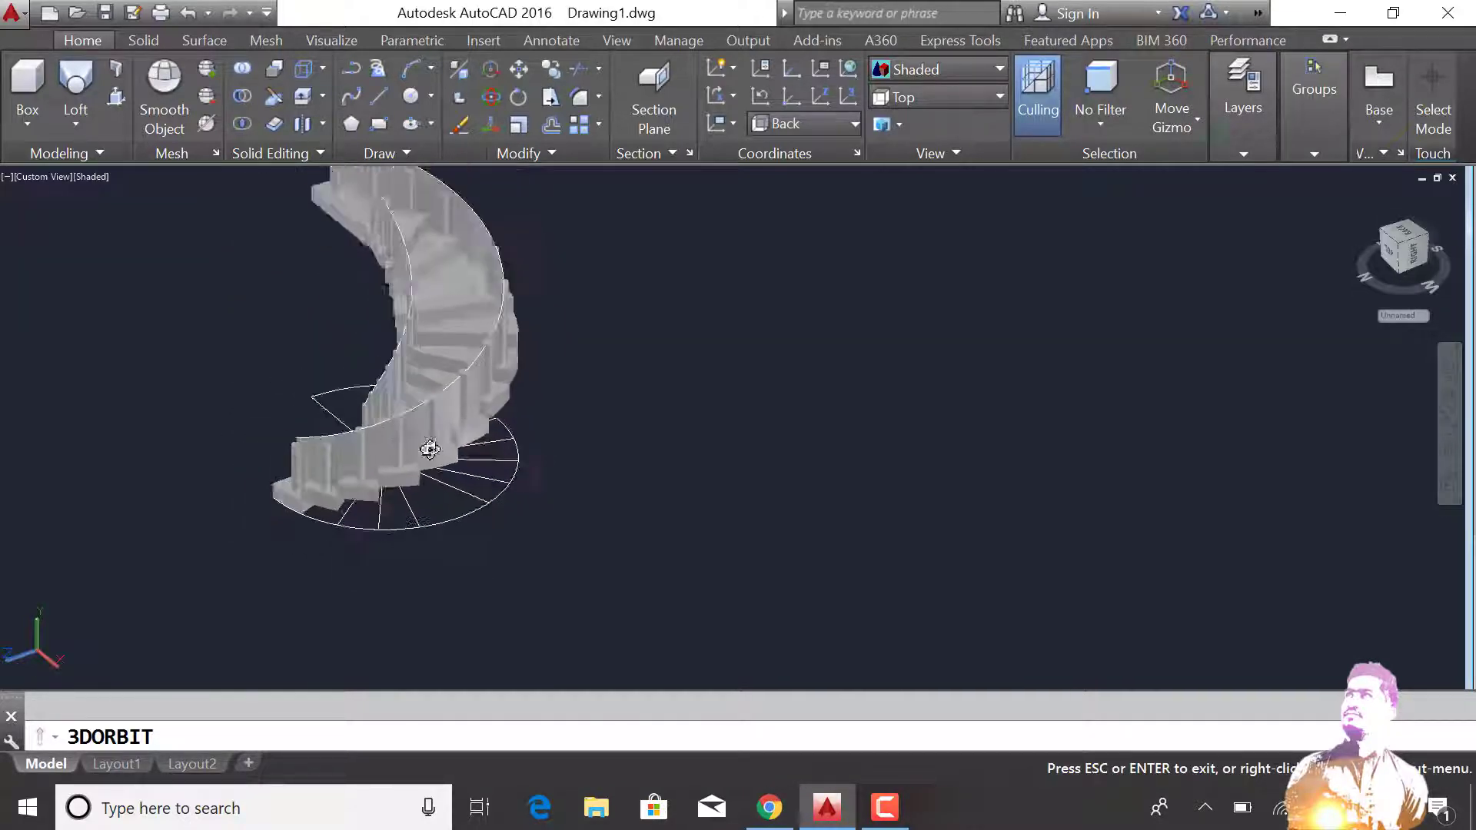
pyautogui.press('Escape')
pyautogui.middleClick(450, 461)
pyautogui.write('ma')
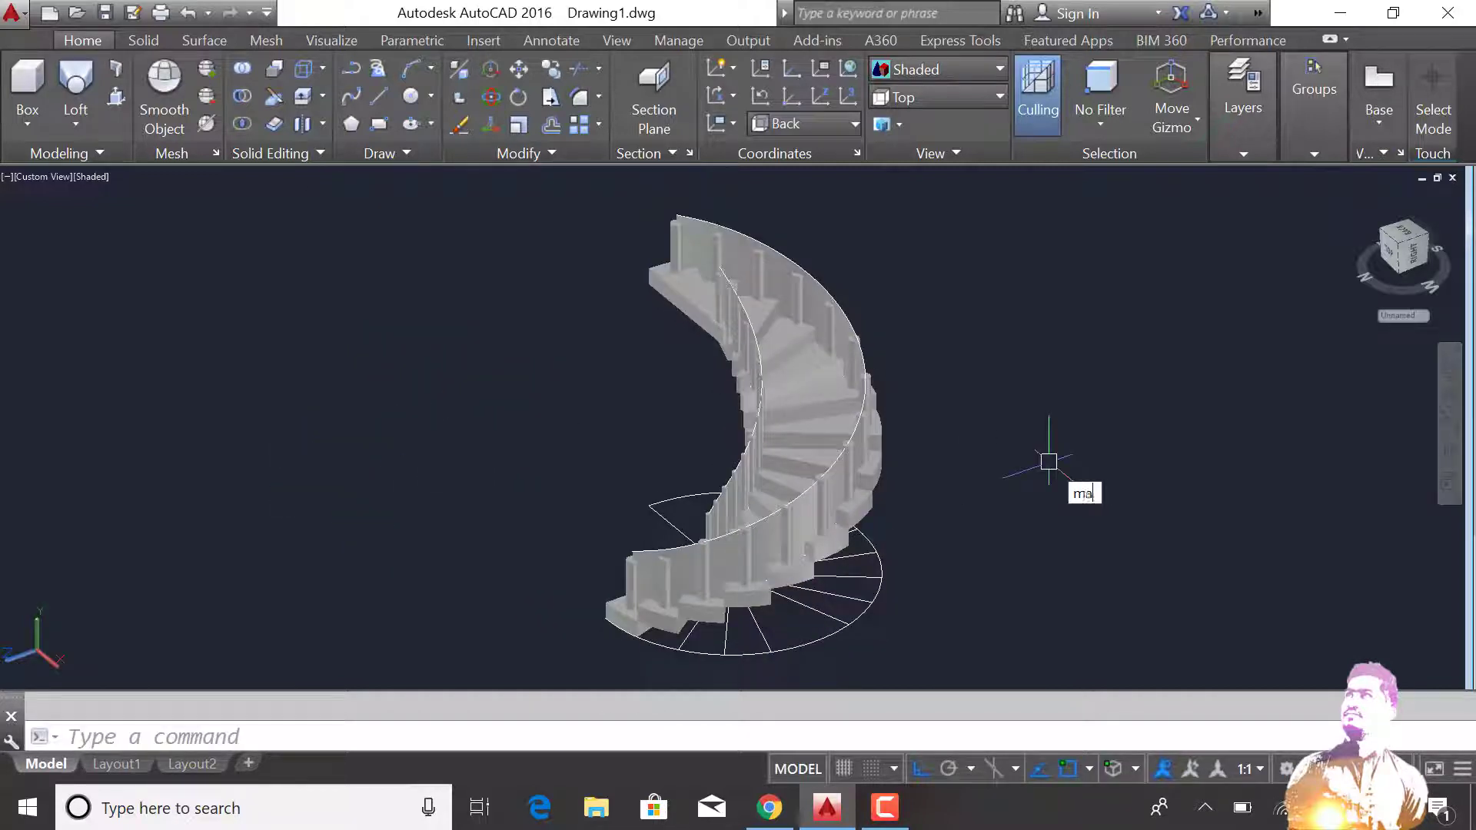
# Apply a red glass material from the Materials Browser to one railing panel.
pyautogui.write('t')
pyautogui.press('Return')
pyautogui.scroll(-2, 417, 419)
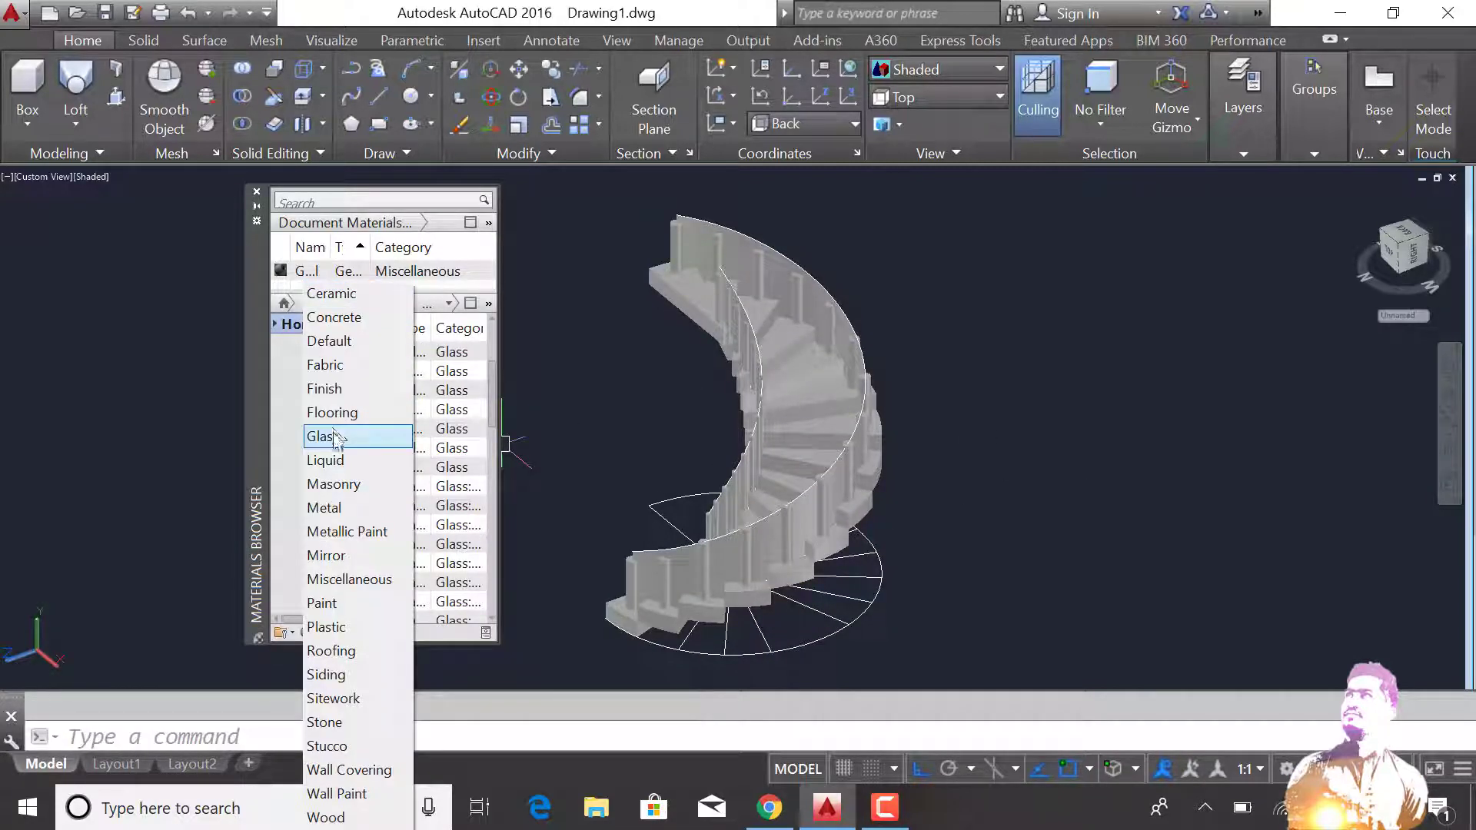
pyautogui.scroll(-2, 362, 523)
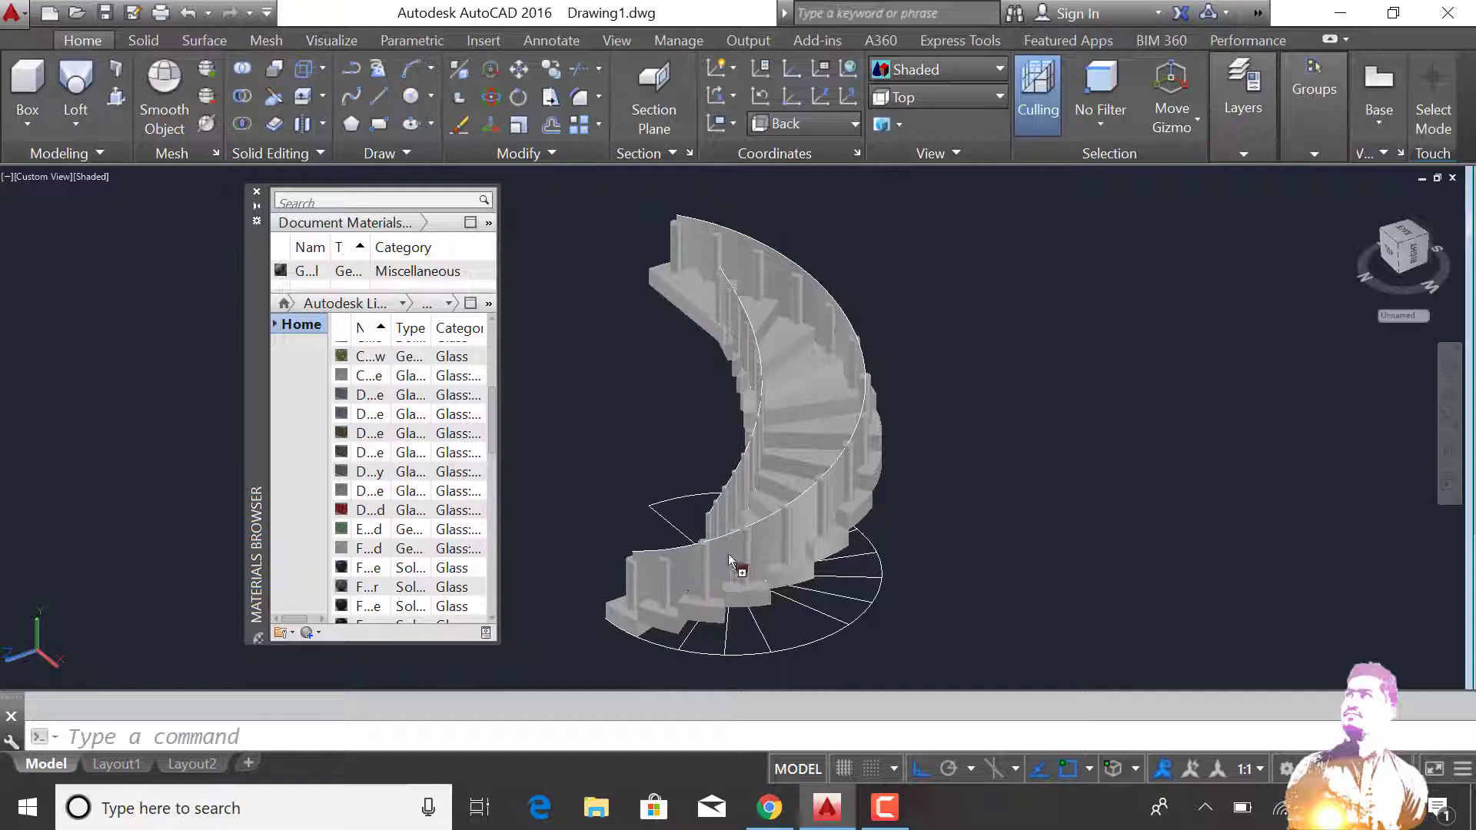
pyautogui.moveTo(730, 559); pyautogui.dragTo(730, 560)
# Copy the red panel material onto the remaining railing panels with MATCHPROP.
pyautogui.write('ma')
pyautogui.press('Return')
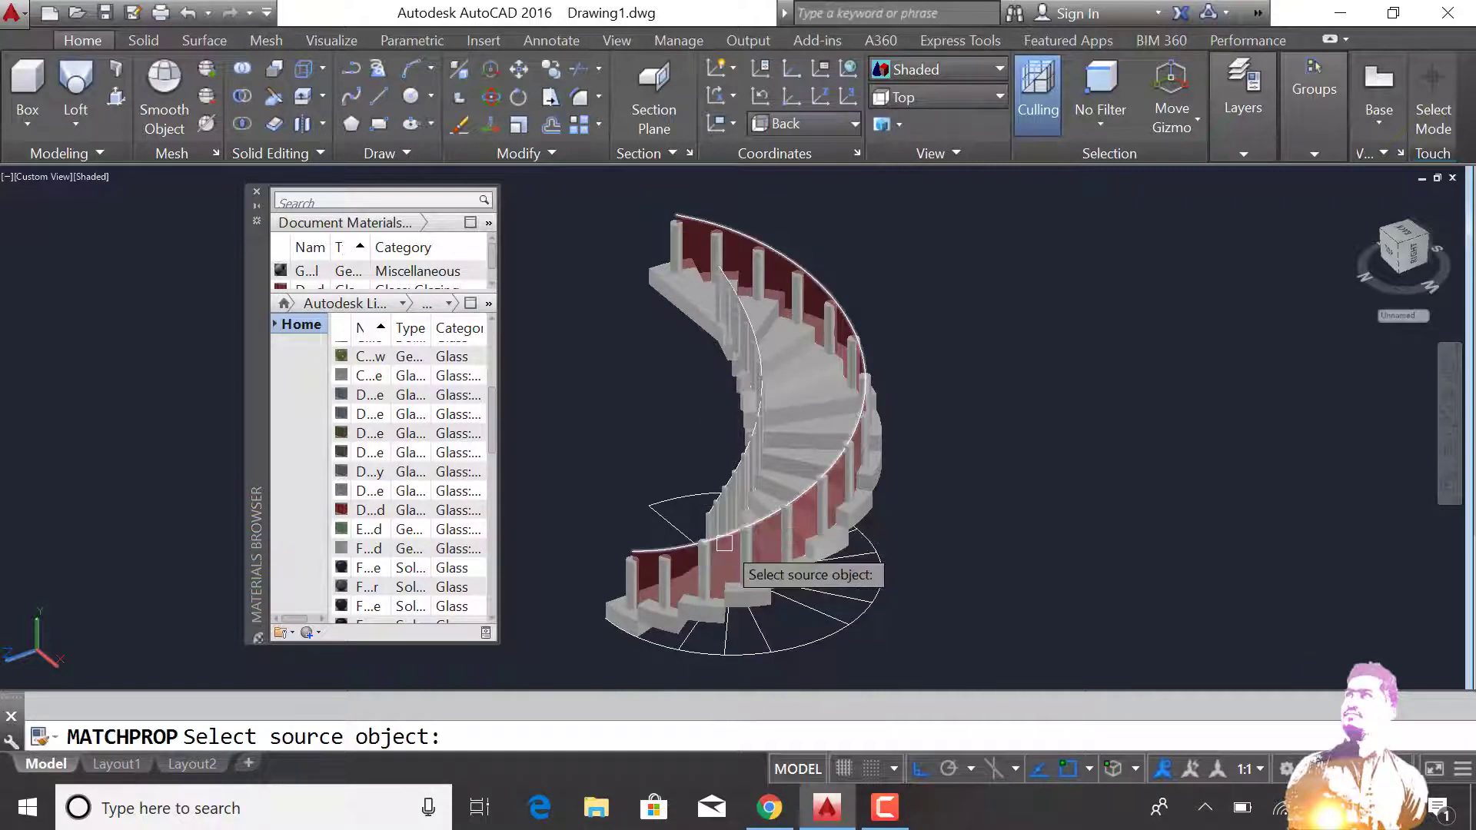
pyautogui.click(720, 538)
pyautogui.scroll(5, 721, 504)
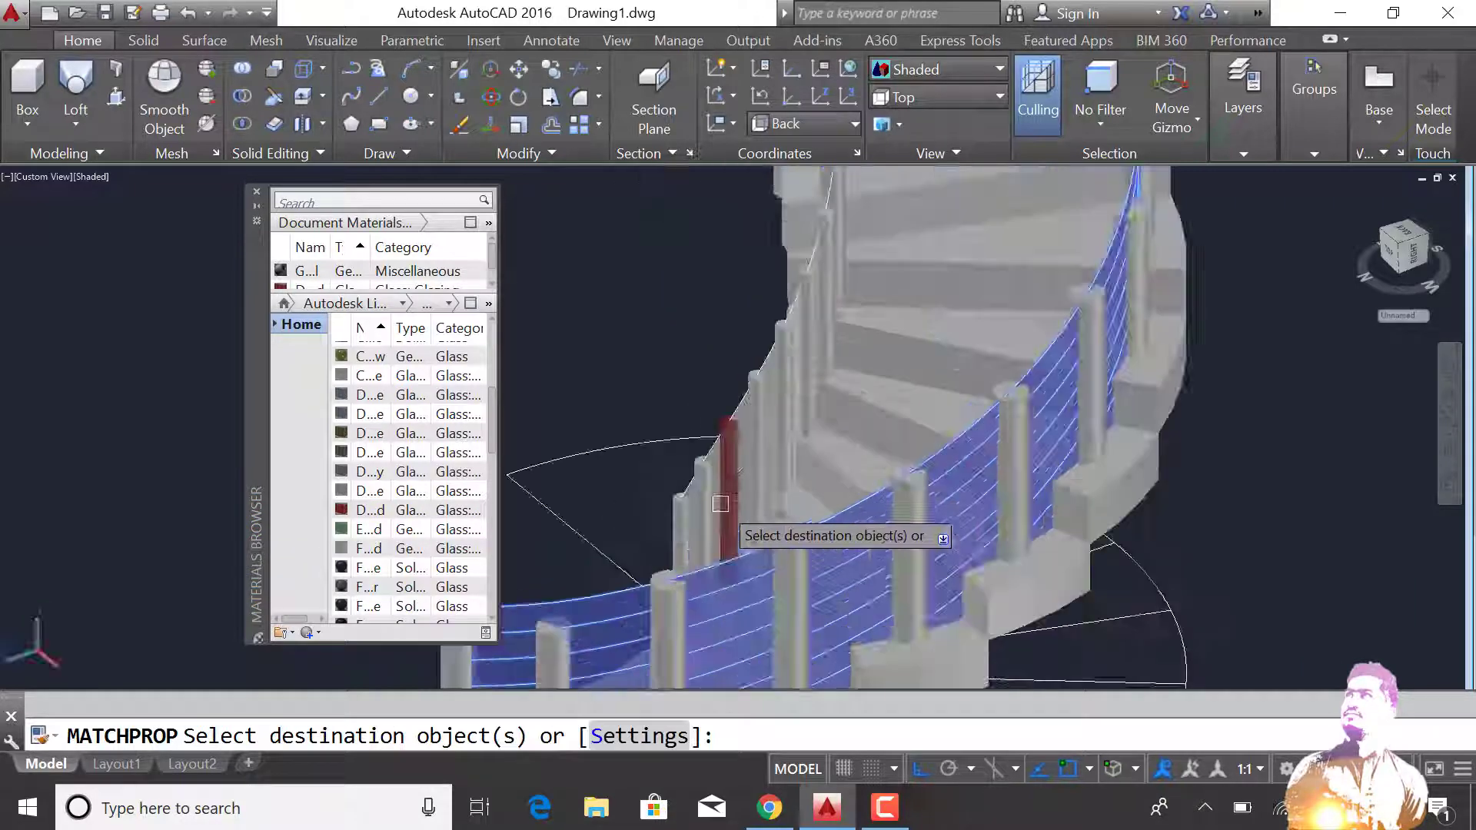
pyautogui.click(710, 449)
pyautogui.press('Return')
pyautogui.scroll(-3, 663, 468)
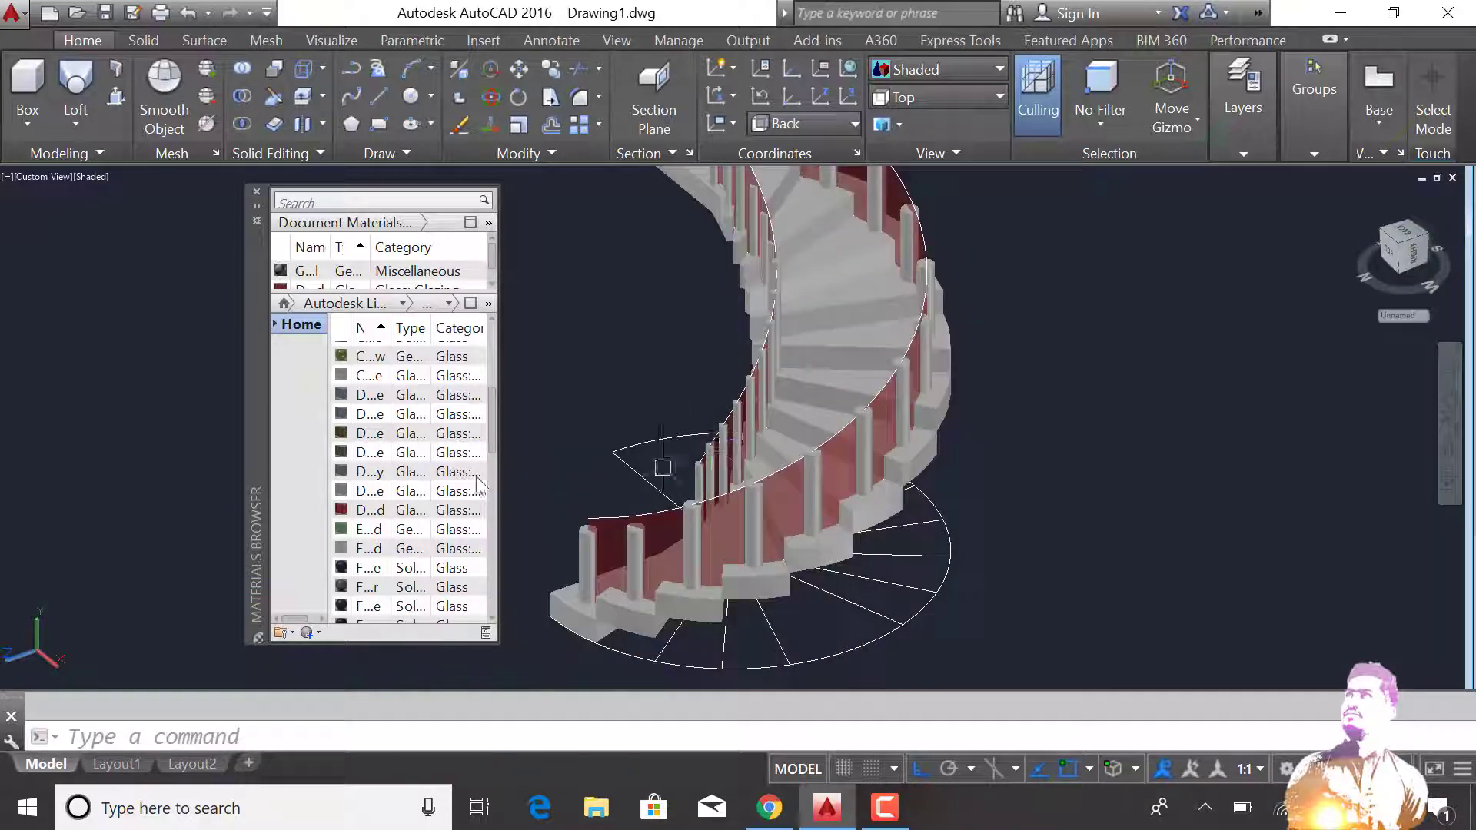
pyautogui.scroll(5, 366, 475)
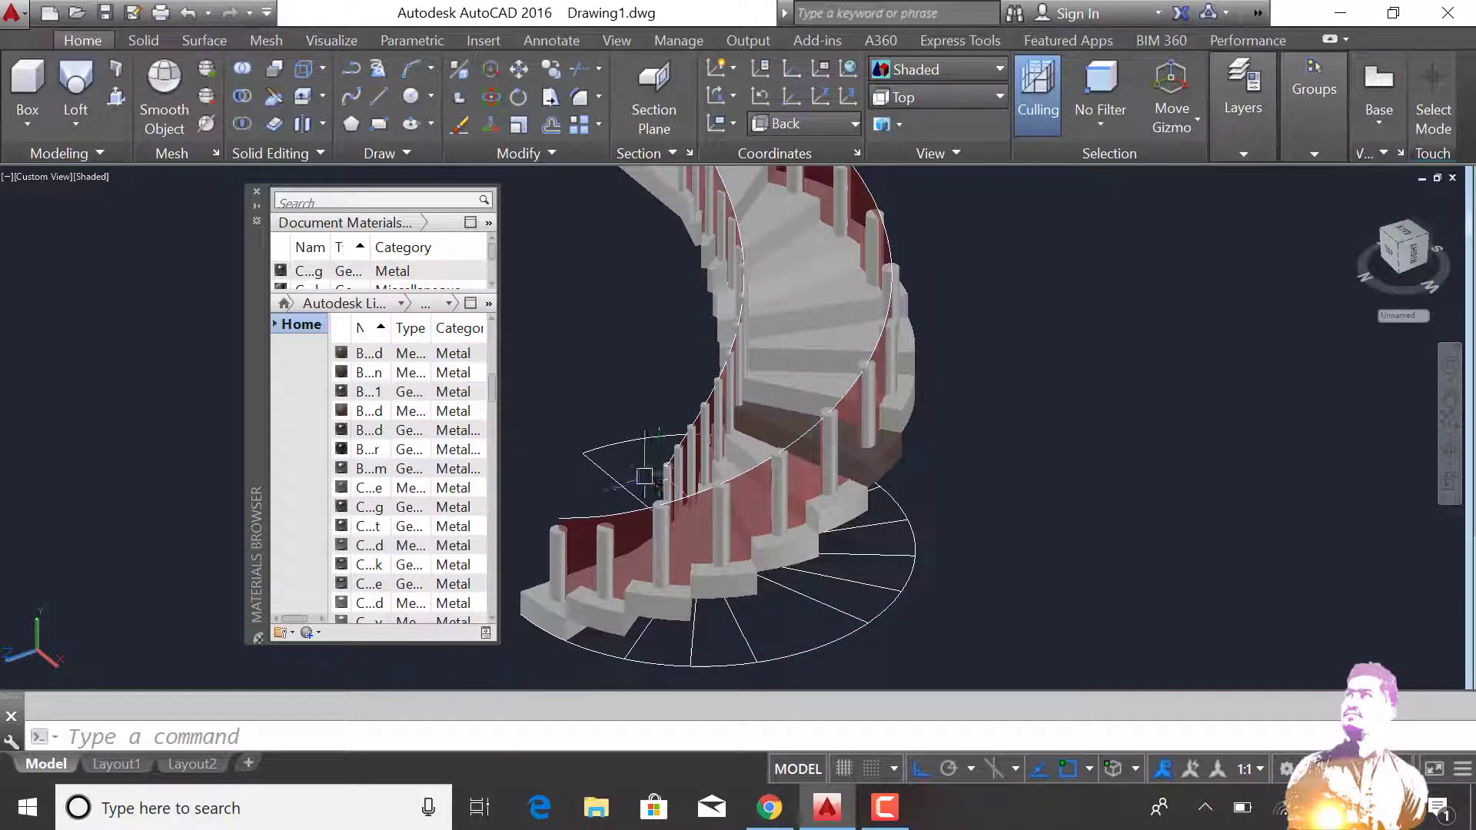
pyautogui.write('ma')
# Match the brown wood material from a stair step onto the other treads.
pyautogui.press('Return')
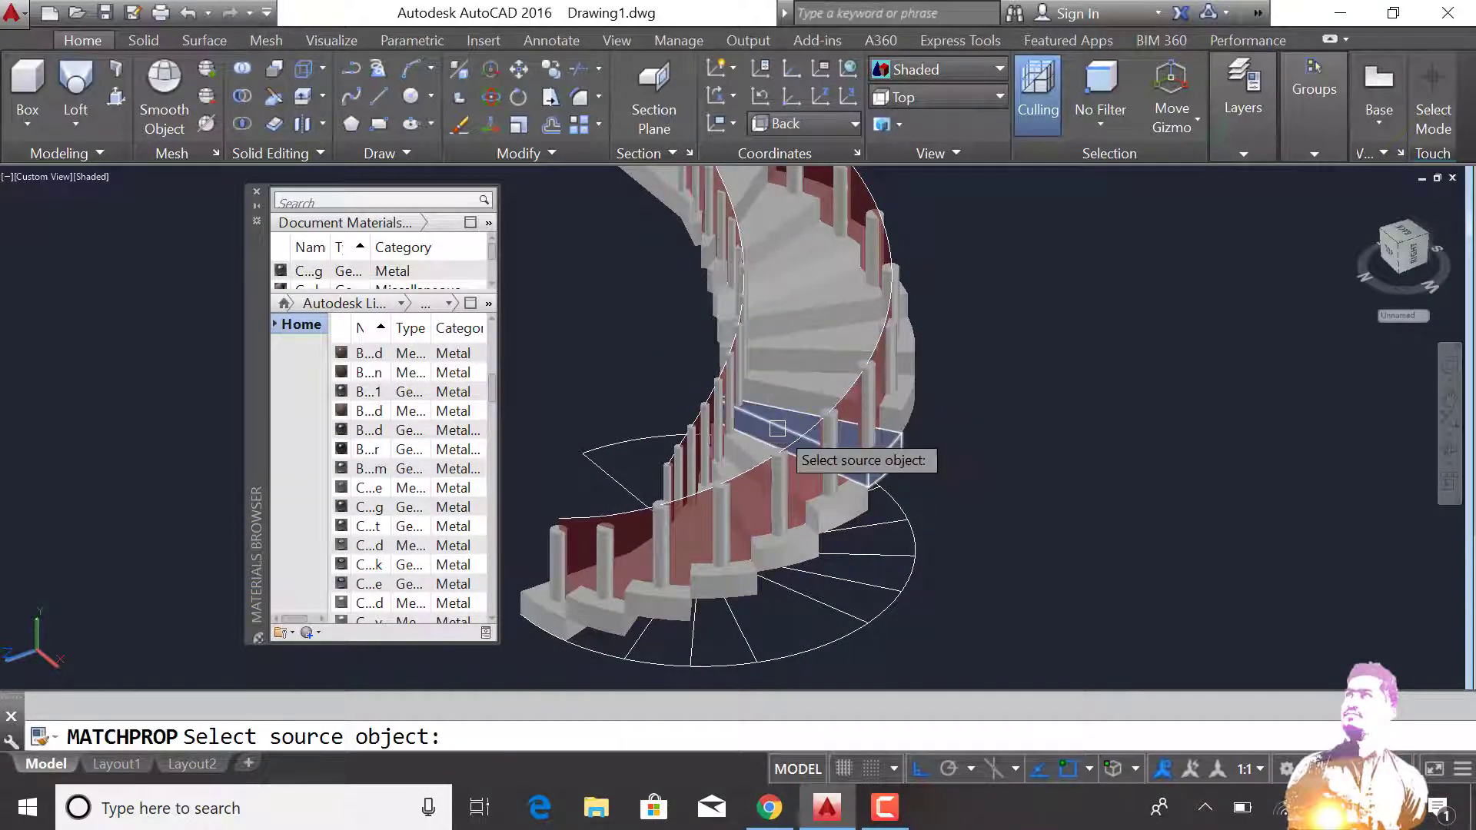
pyautogui.click(773, 422)
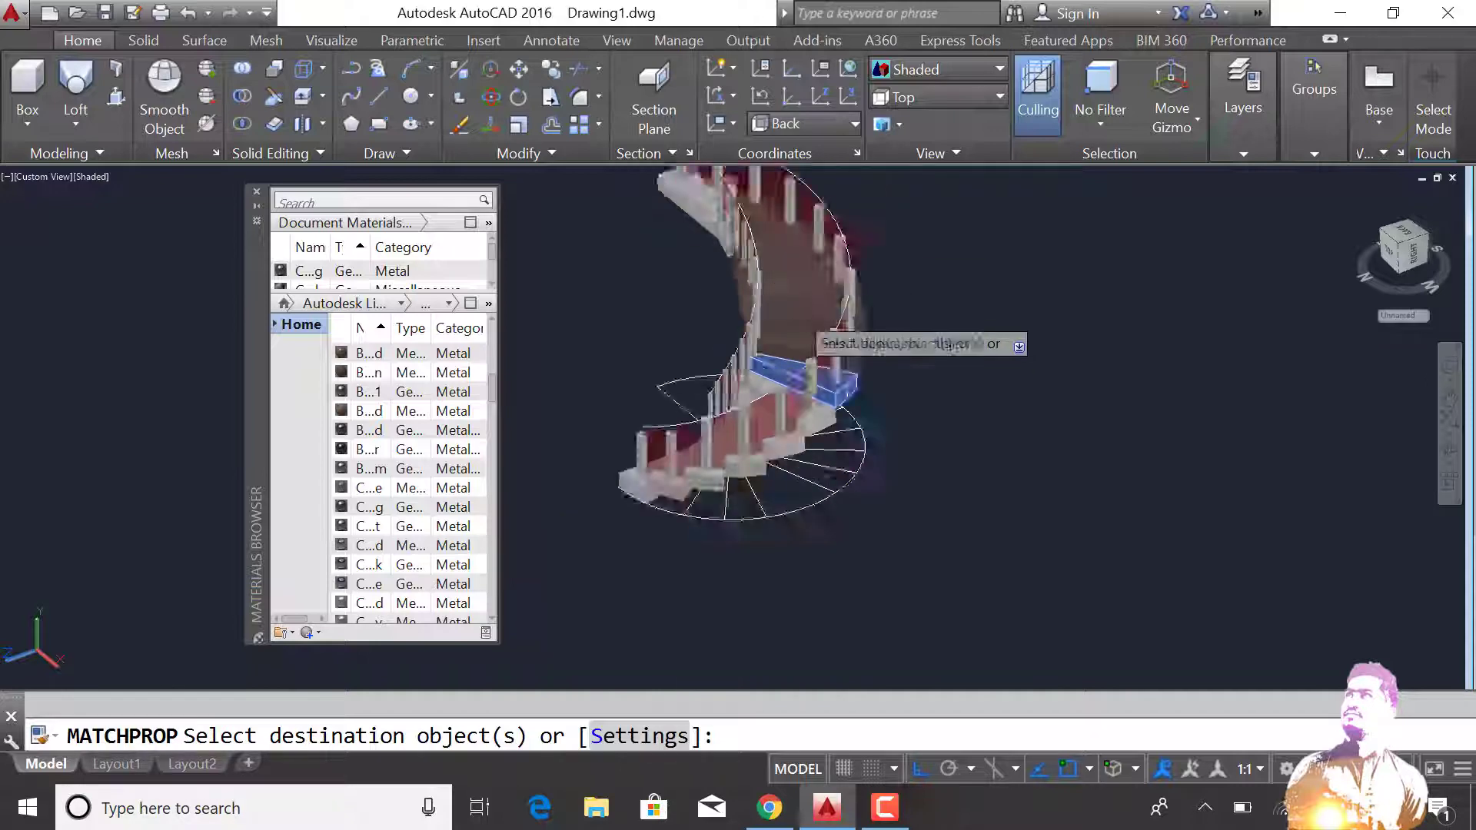
pyautogui.scroll(-5, 846, 339)
pyautogui.scroll(4, 801, 311)
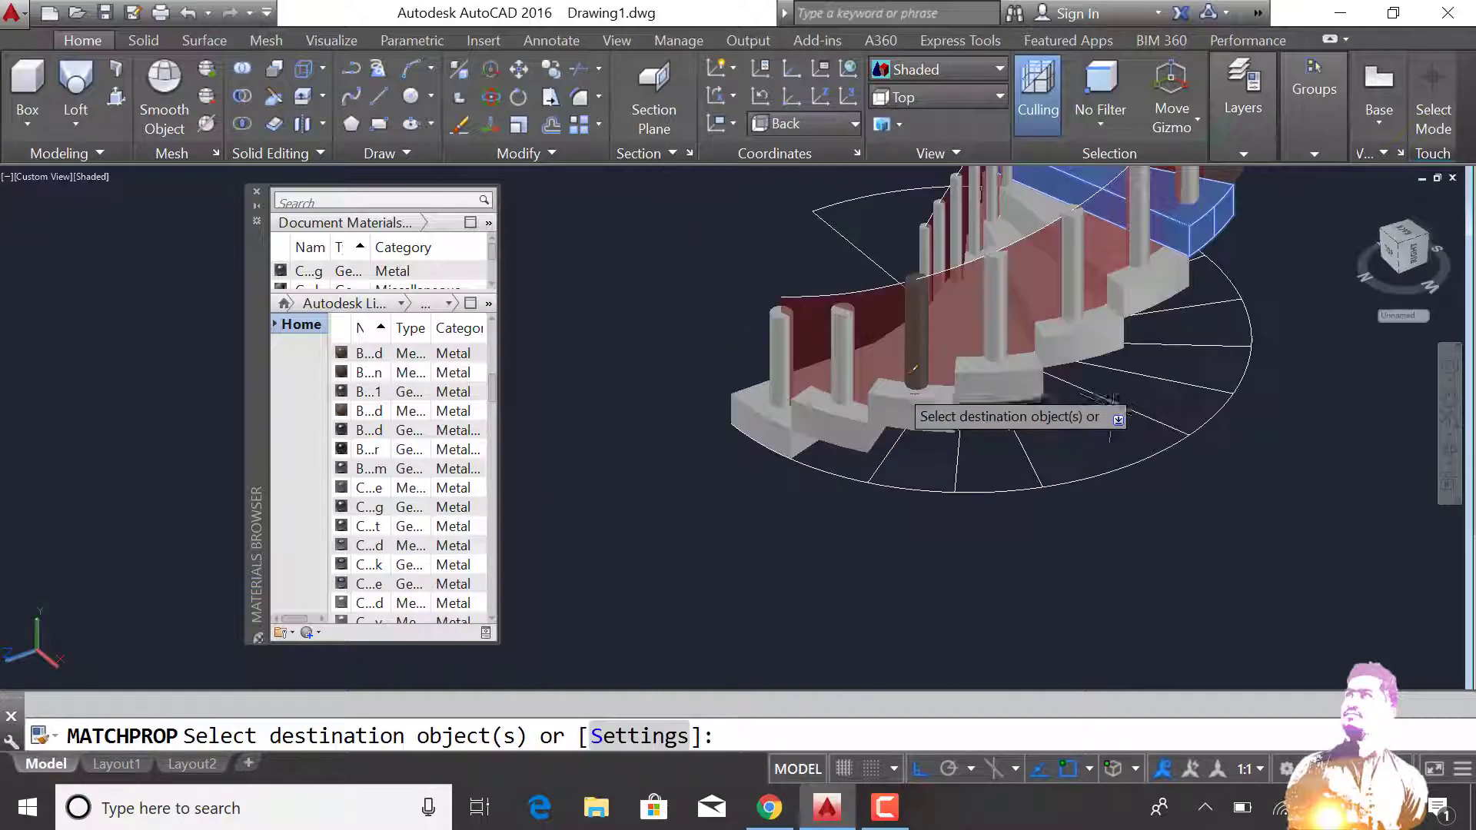
pyautogui.scroll(2, 769, 431)
pyautogui.scroll(-1, 1065, 363)
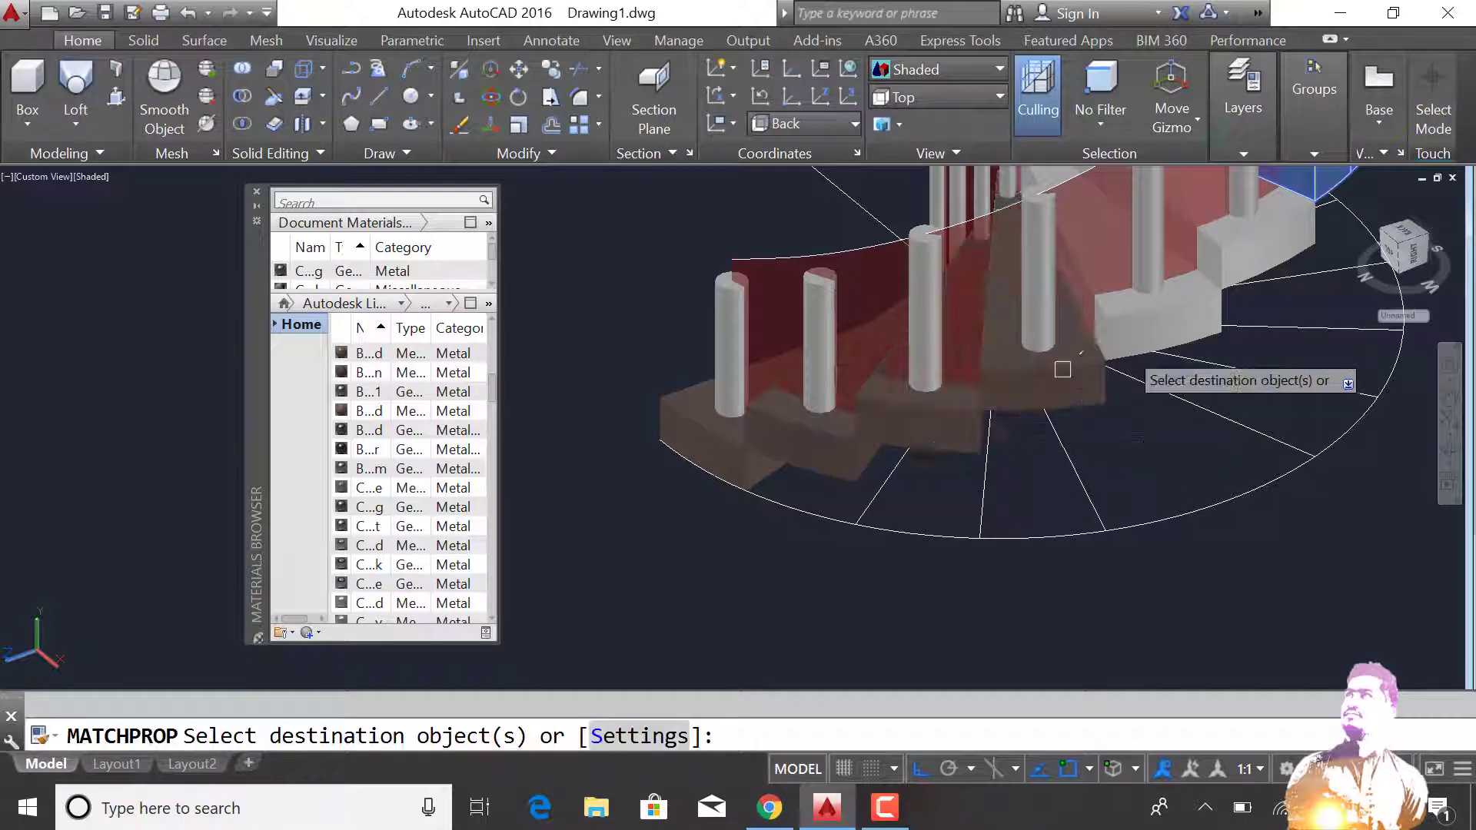
pyautogui.scroll(-2, 1220, 264)
pyautogui.scroll(-3, 1186, 321)
pyautogui.scroll(4, 1184, 254)
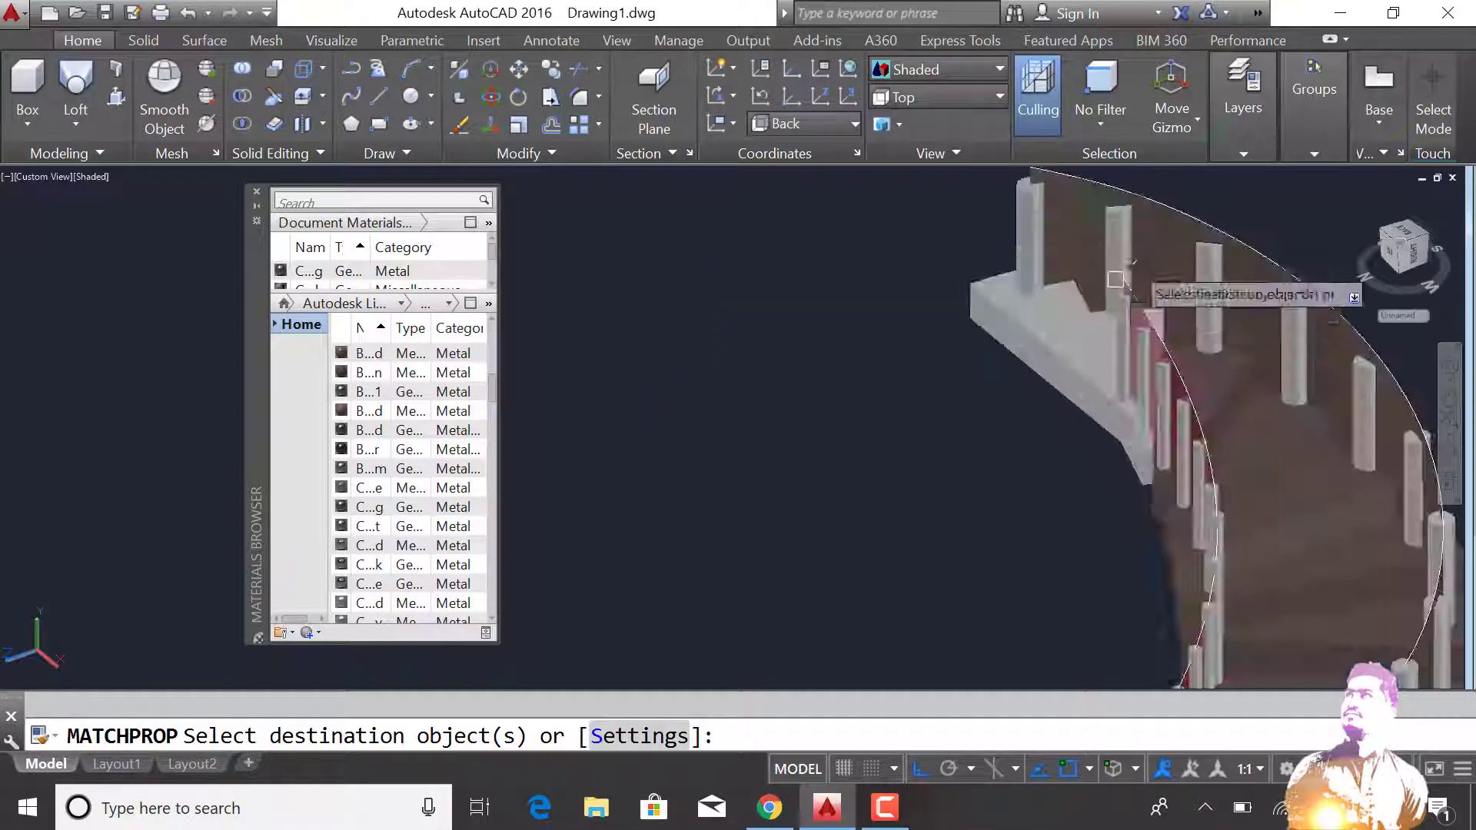
pyautogui.scroll(1, 1115, 308)
pyautogui.press('Escape')
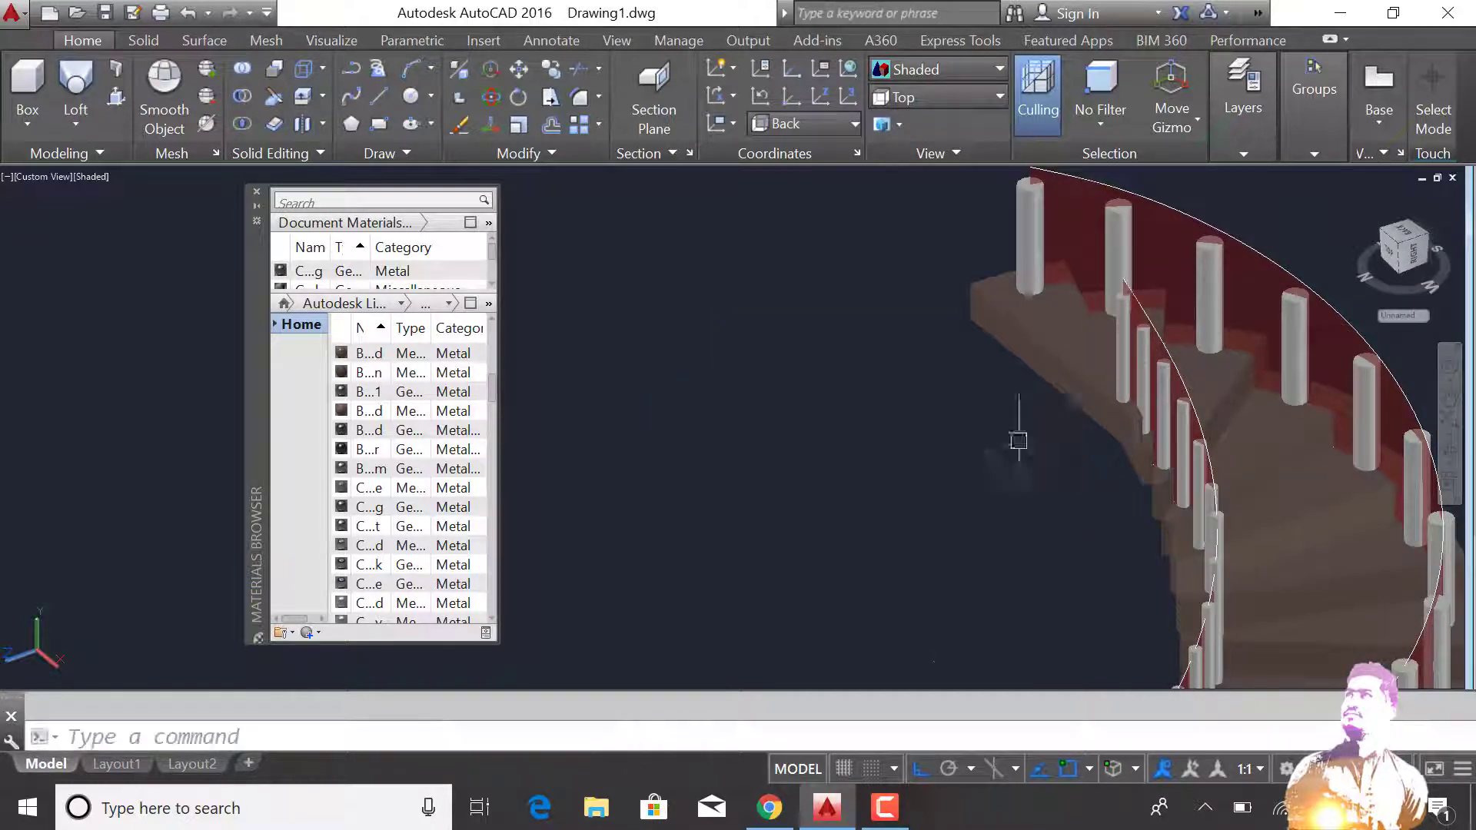
# Orbit below the staircase and copy the gold column material onto the tall right column.
pyautogui.scroll(-3, 1018, 435)
pyautogui.moveTo(1019, 435)
pyautogui.keyDown('shift'); pyautogui.mouseDown(button='middle')
pyautogui.moveTo(1272, 471)
pyautogui.moveTo(708, 422)
pyautogui.mouseUp(button='middle'); pyautogui.keyUp('shift')
pyautogui.scroll(4, 708, 421)
pyautogui.write('ma')
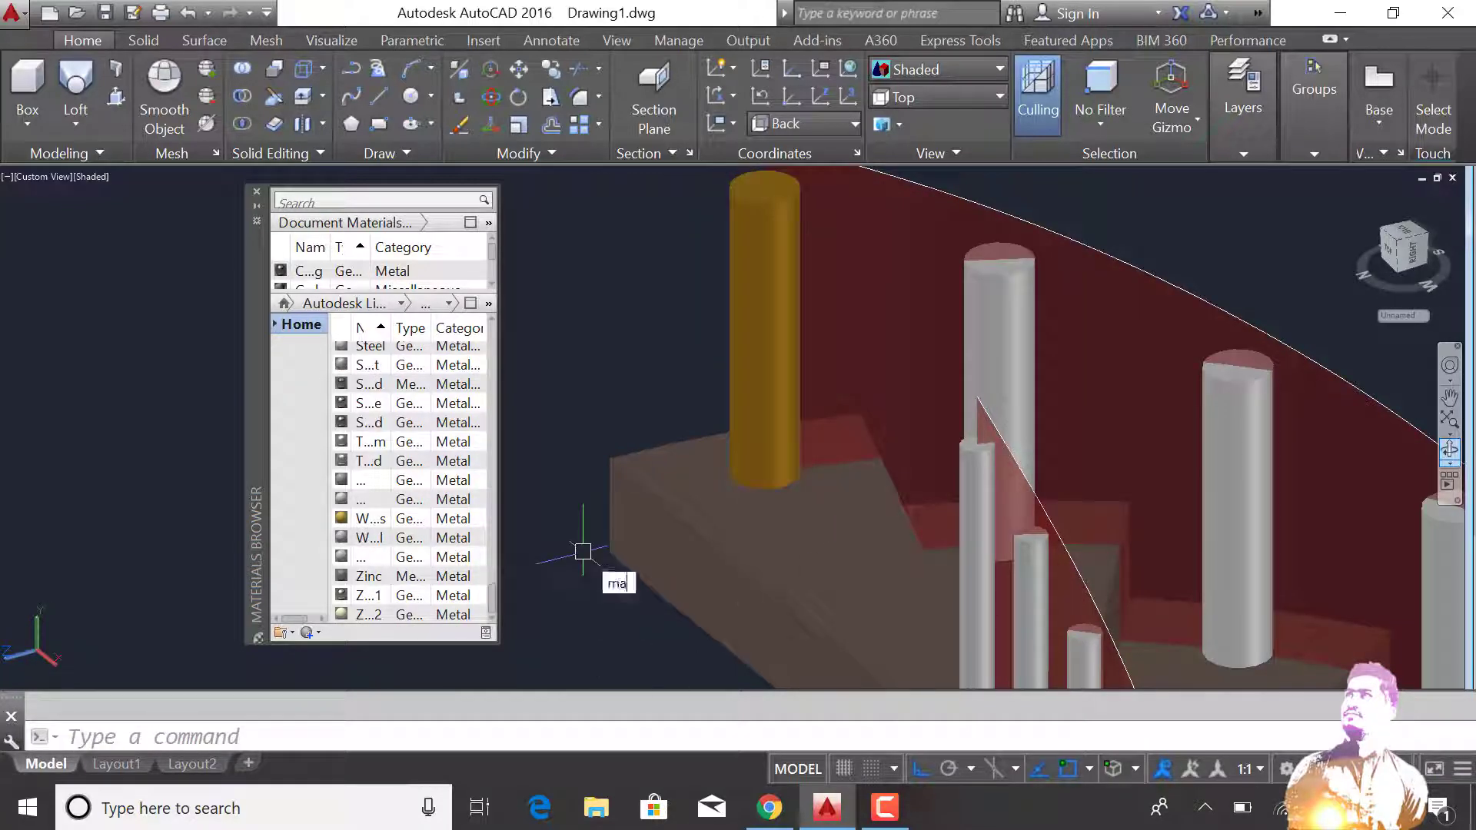
pyautogui.press('Return')
pyautogui.press('Escape')
pyautogui.write('ma')
pyautogui.press('Return')
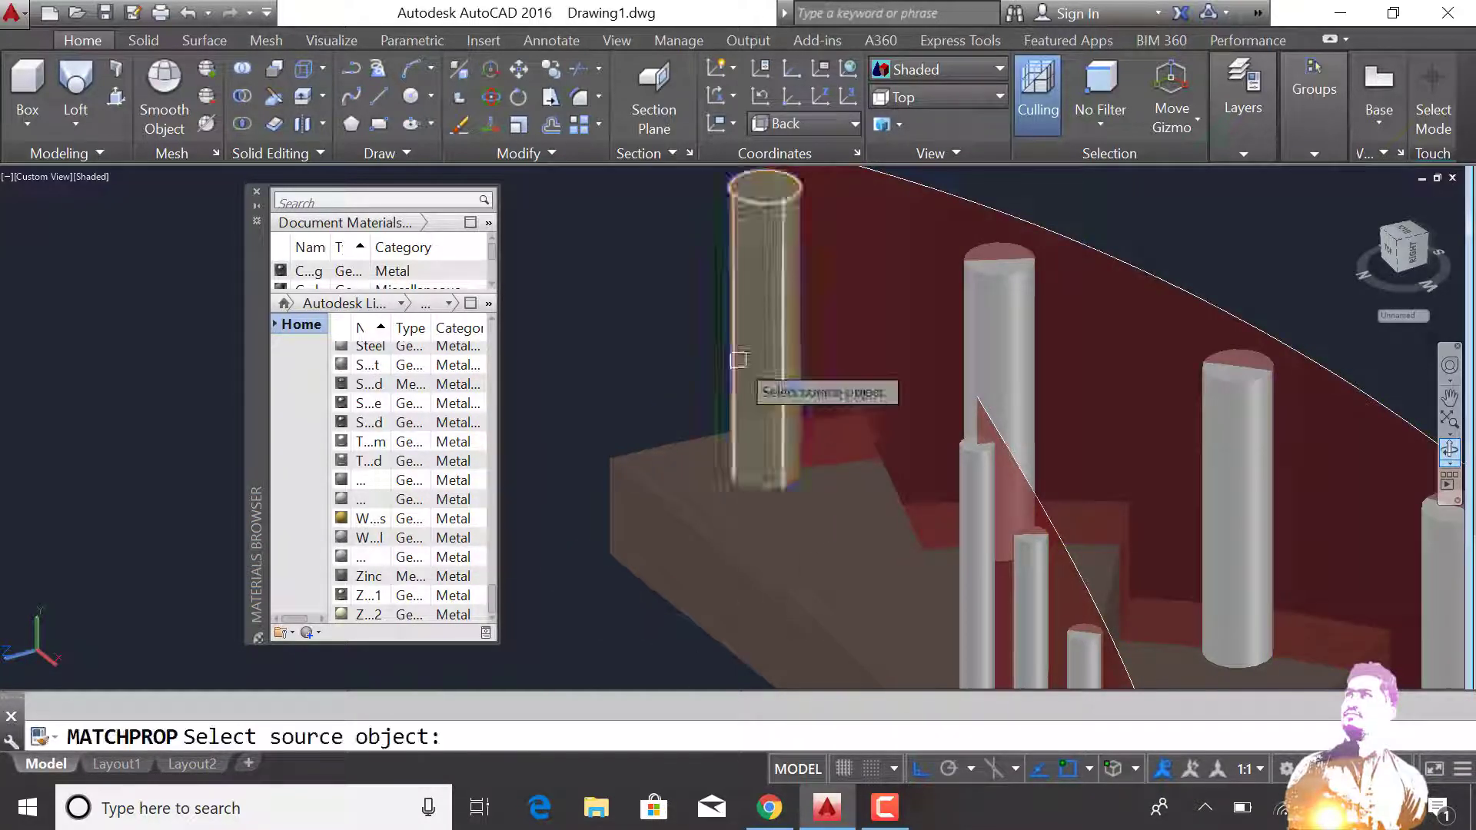
pyautogui.click(738, 359)
pyautogui.click(1234, 484)
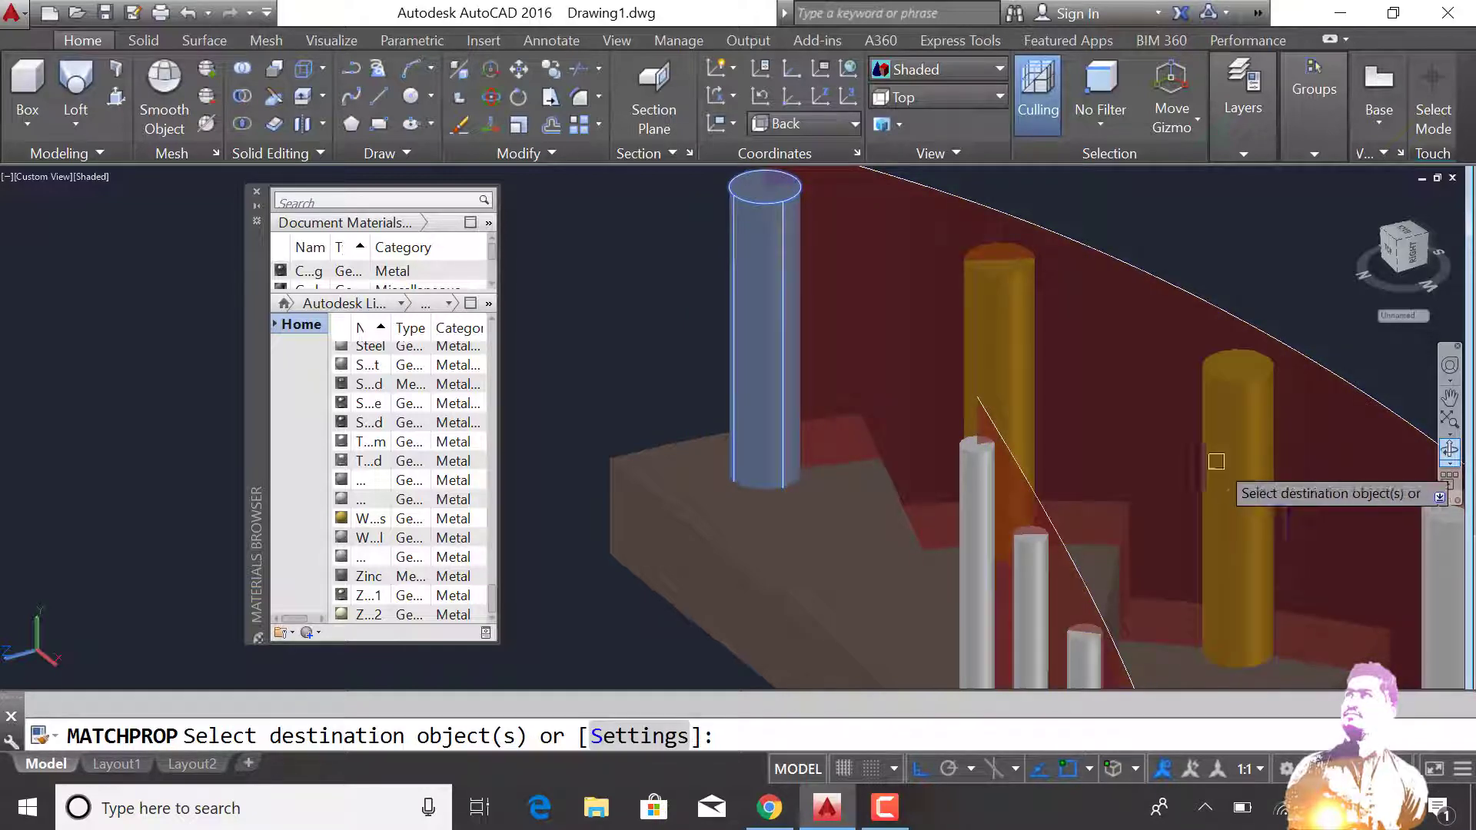
pyautogui.write('la')
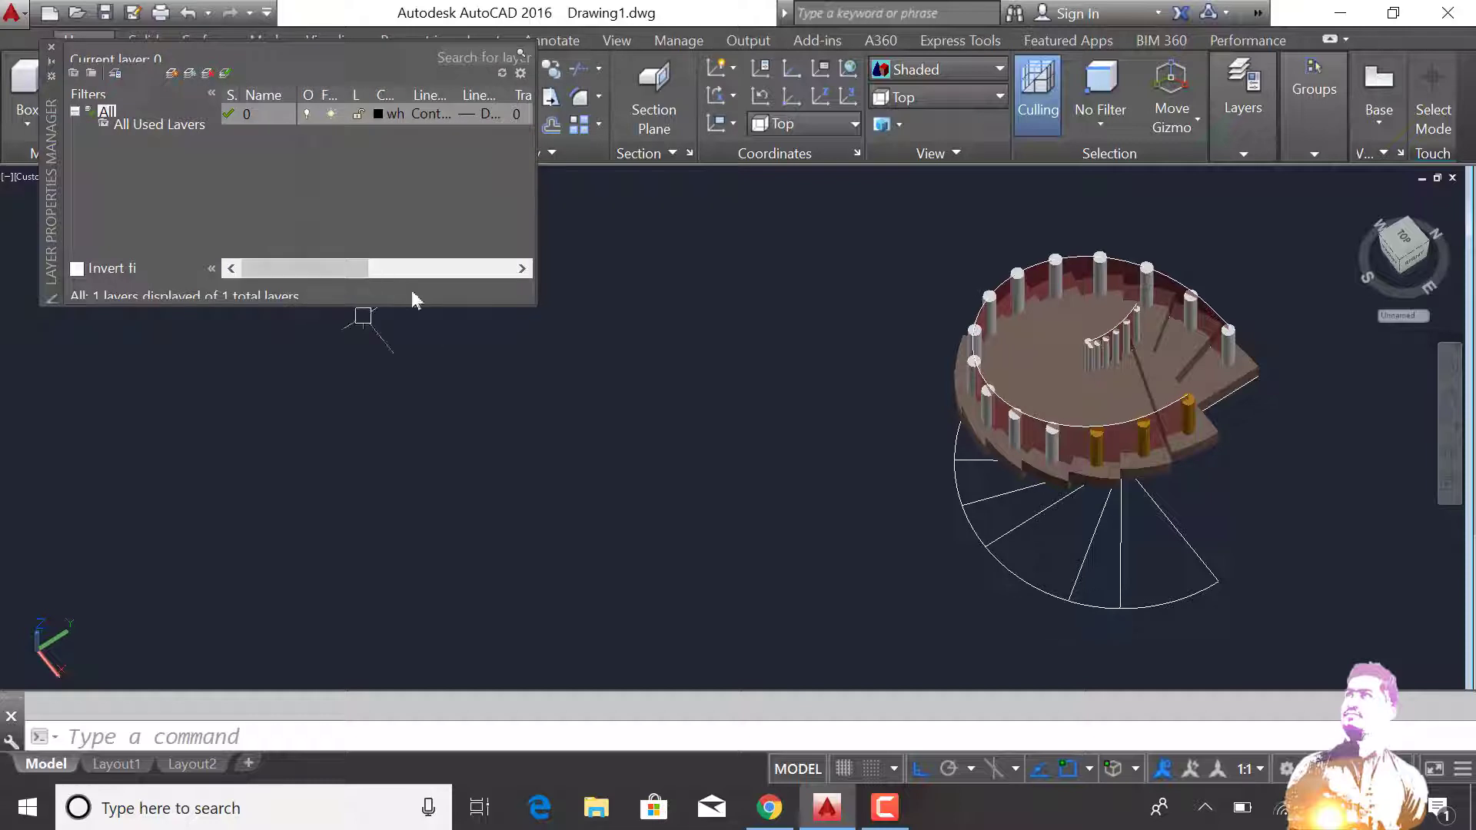
# Create a new layer named Layer1 in Layer Properties.
pyautogui.click(176, 76)
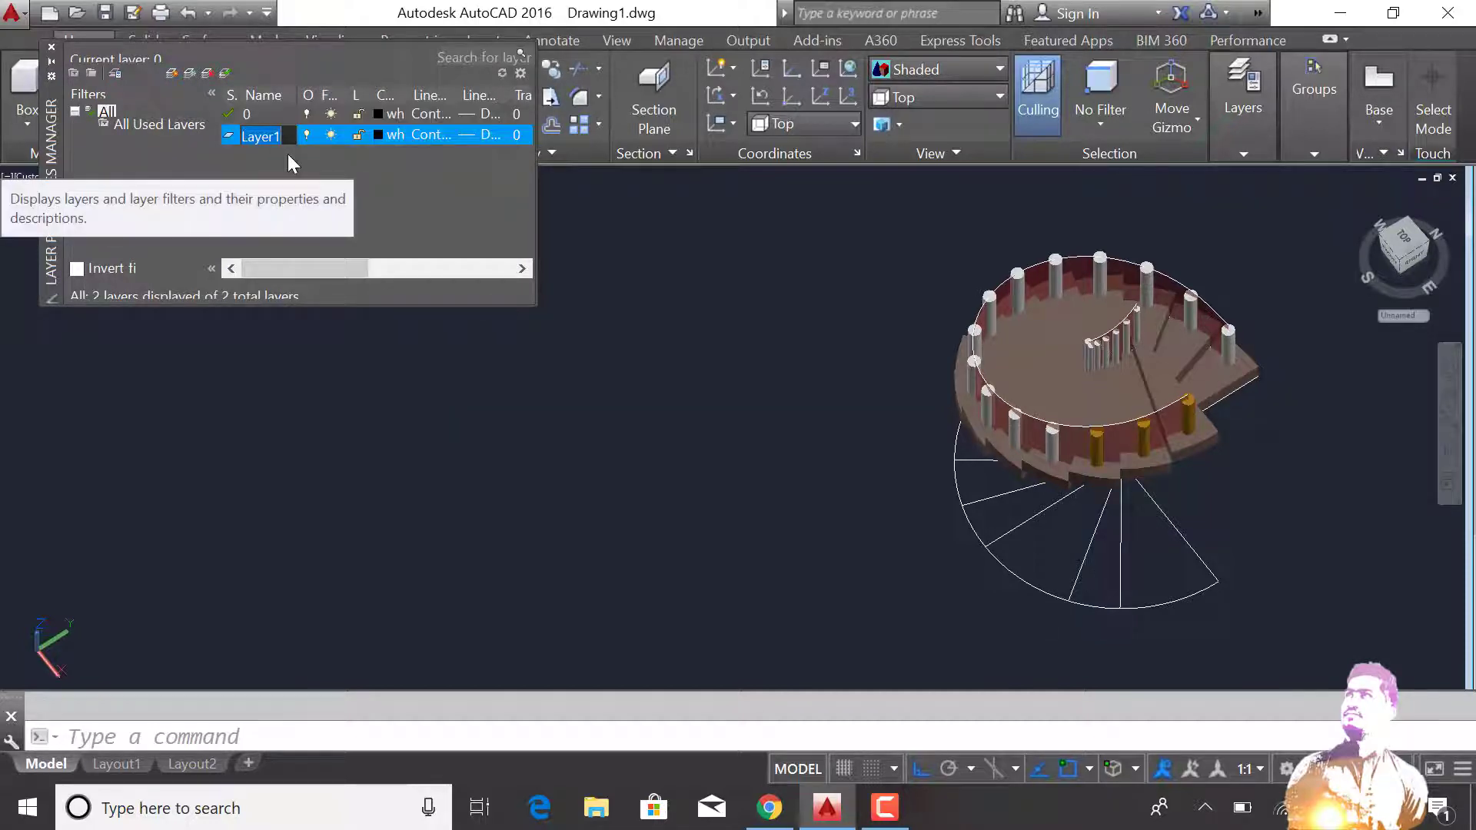
pyautogui.click(51, 47)
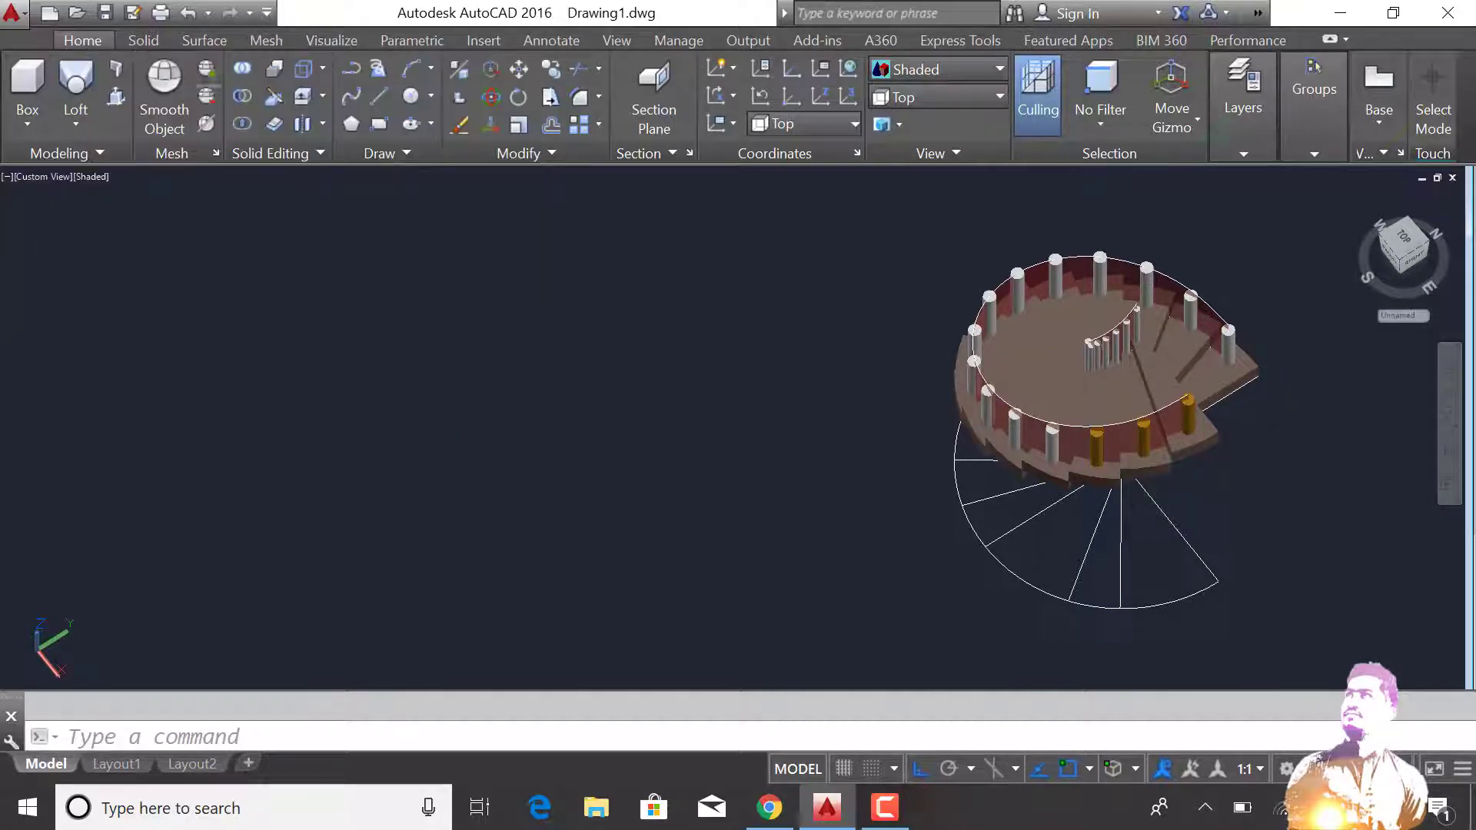
pyautogui.scroll(3, 1129, 408)
pyautogui.scroll(-6, 873, 429)
pyautogui.scroll(2, 915, 416)
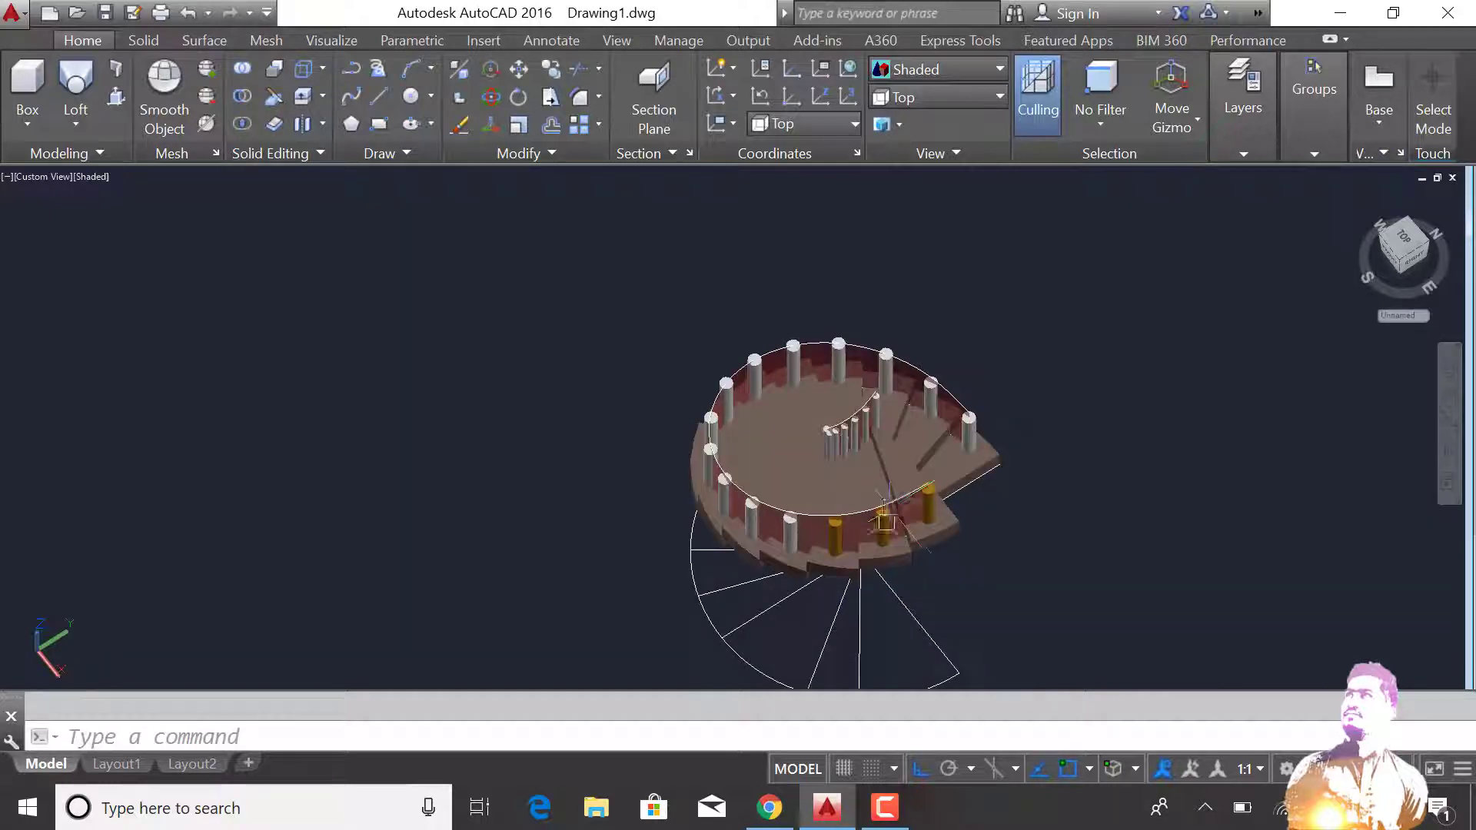
pyautogui.scroll(3, 884, 369)
pyautogui.scroll(3, 873, 354)
# Move the selected curved railings onto Layer1.
pyautogui.click(874, 353)
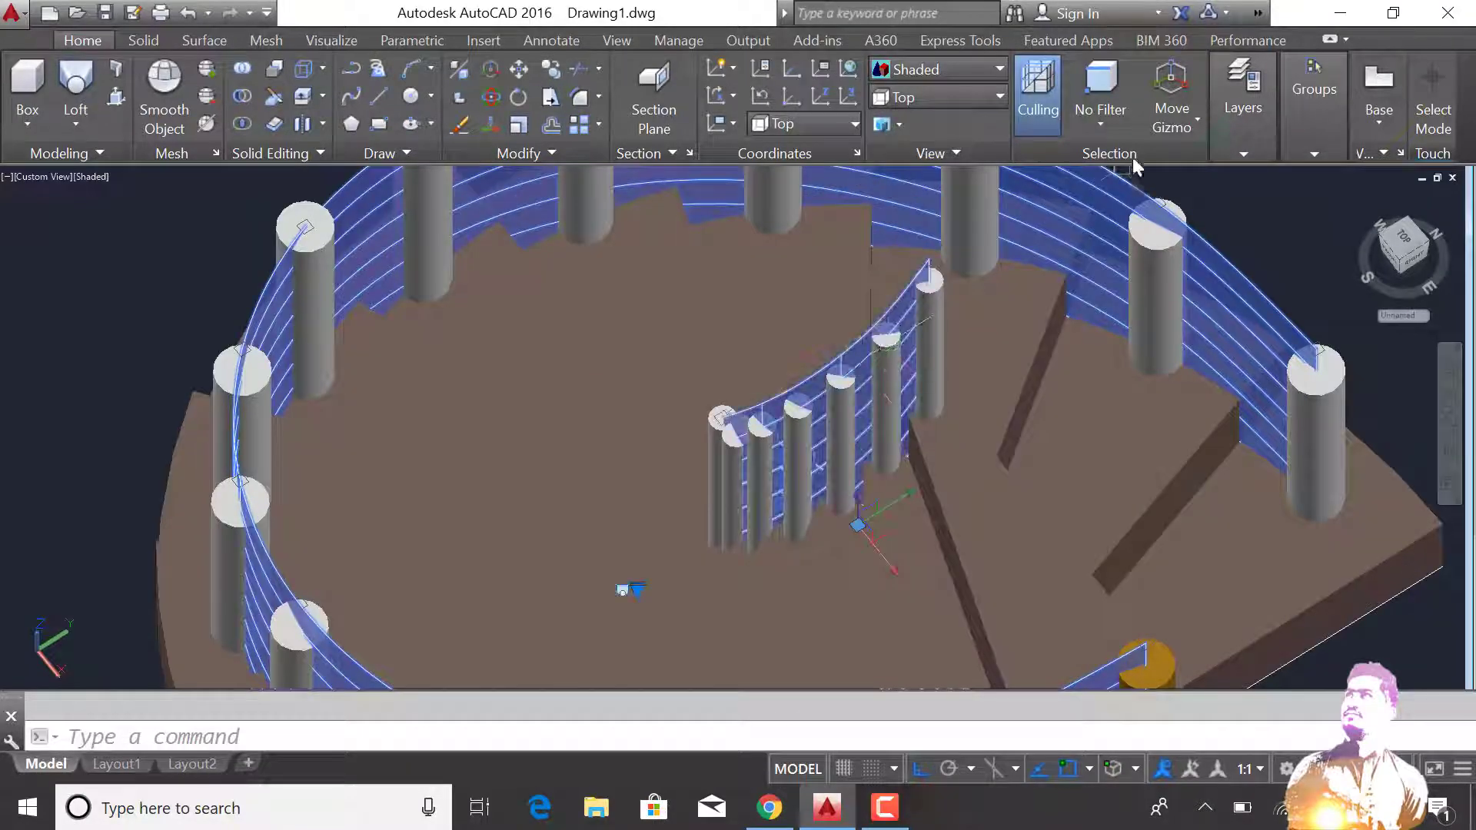
pyautogui.click(1217, 158)
pyautogui.click(1172, 230)
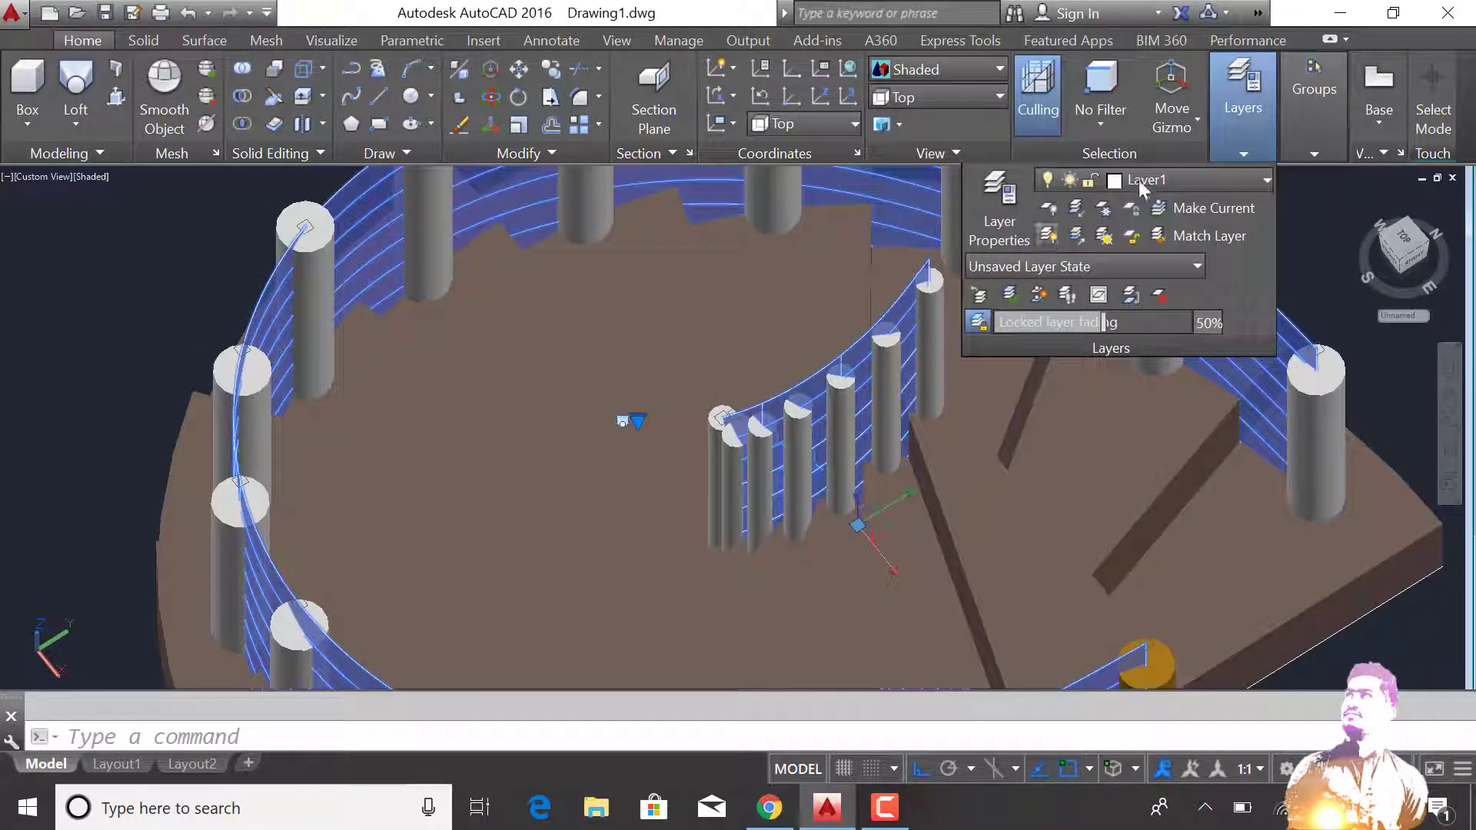
pyautogui.click(1138, 180)
pyautogui.click(1052, 237)
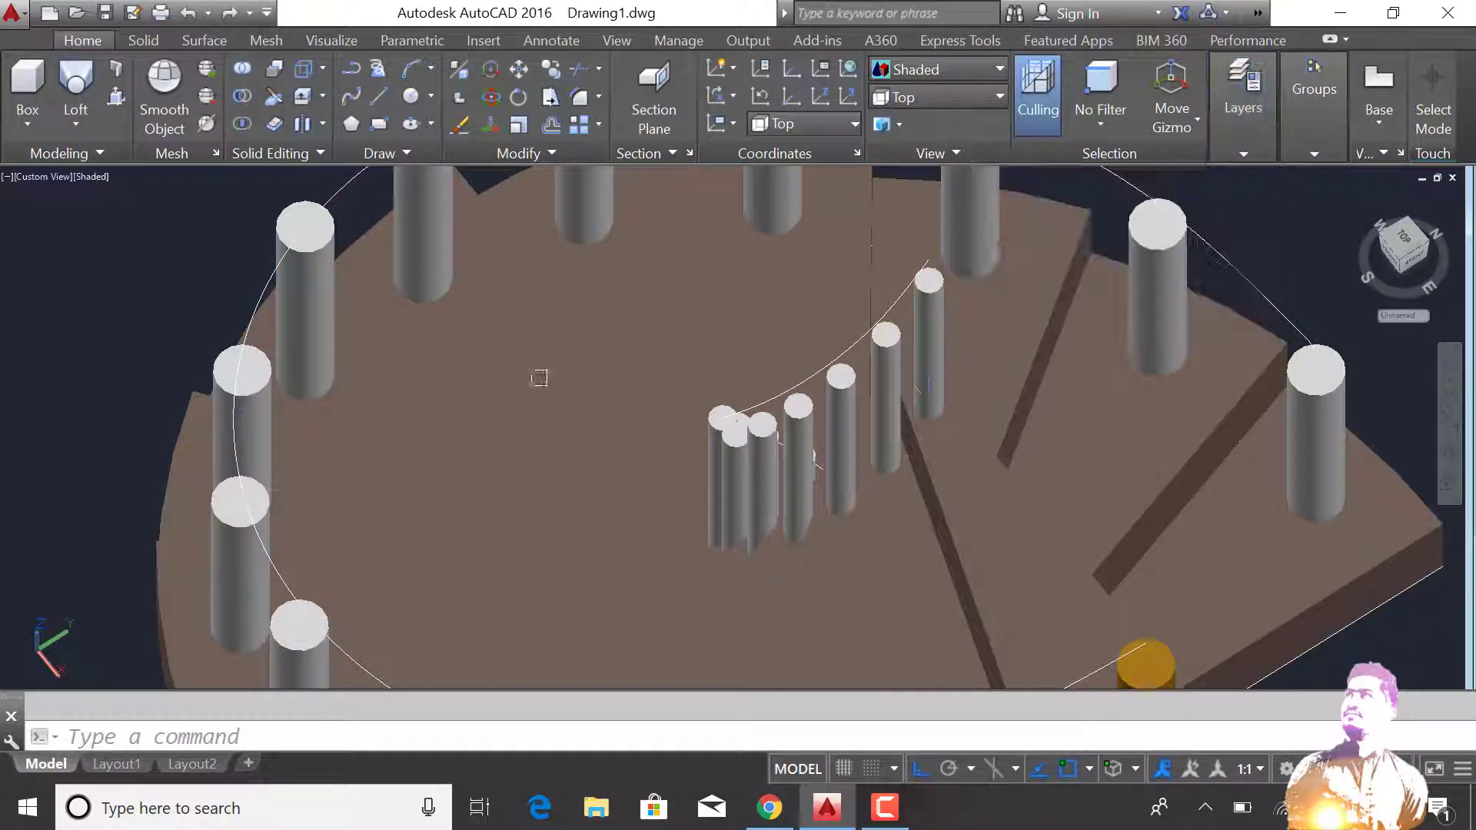
pyautogui.click(562, 392)
# Copy the gold column material onto a first row of white balusters.
pyautogui.scroll(-5, 503, 369)
pyautogui.write('m')
pyautogui.click(738, 498)
pyautogui.click(811, 385)
pyautogui.click(750, 338)
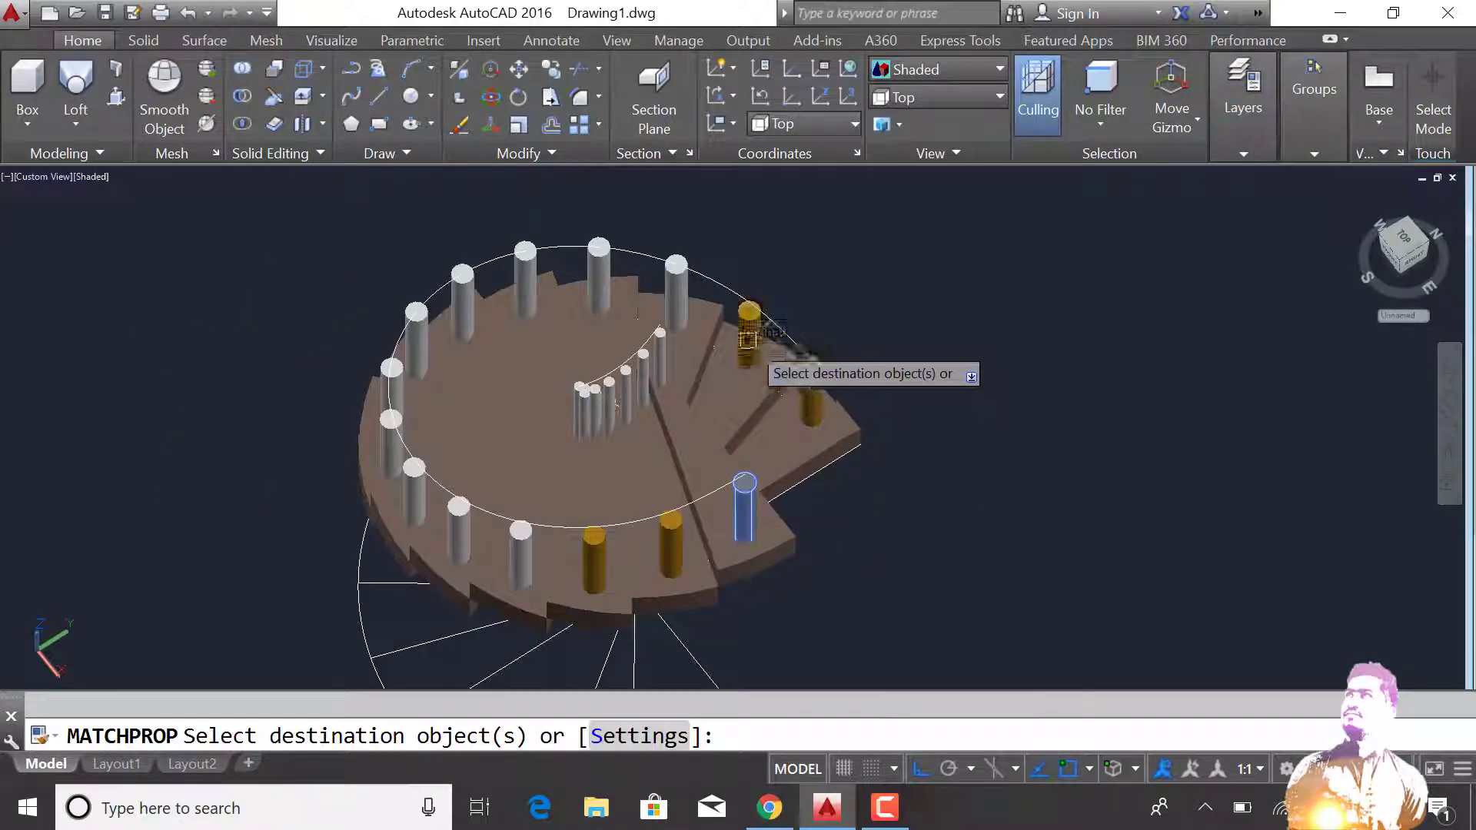
pyautogui.click(676, 296)
pyautogui.click(599, 273)
pyautogui.click(525, 277)
pyautogui.press('Return')
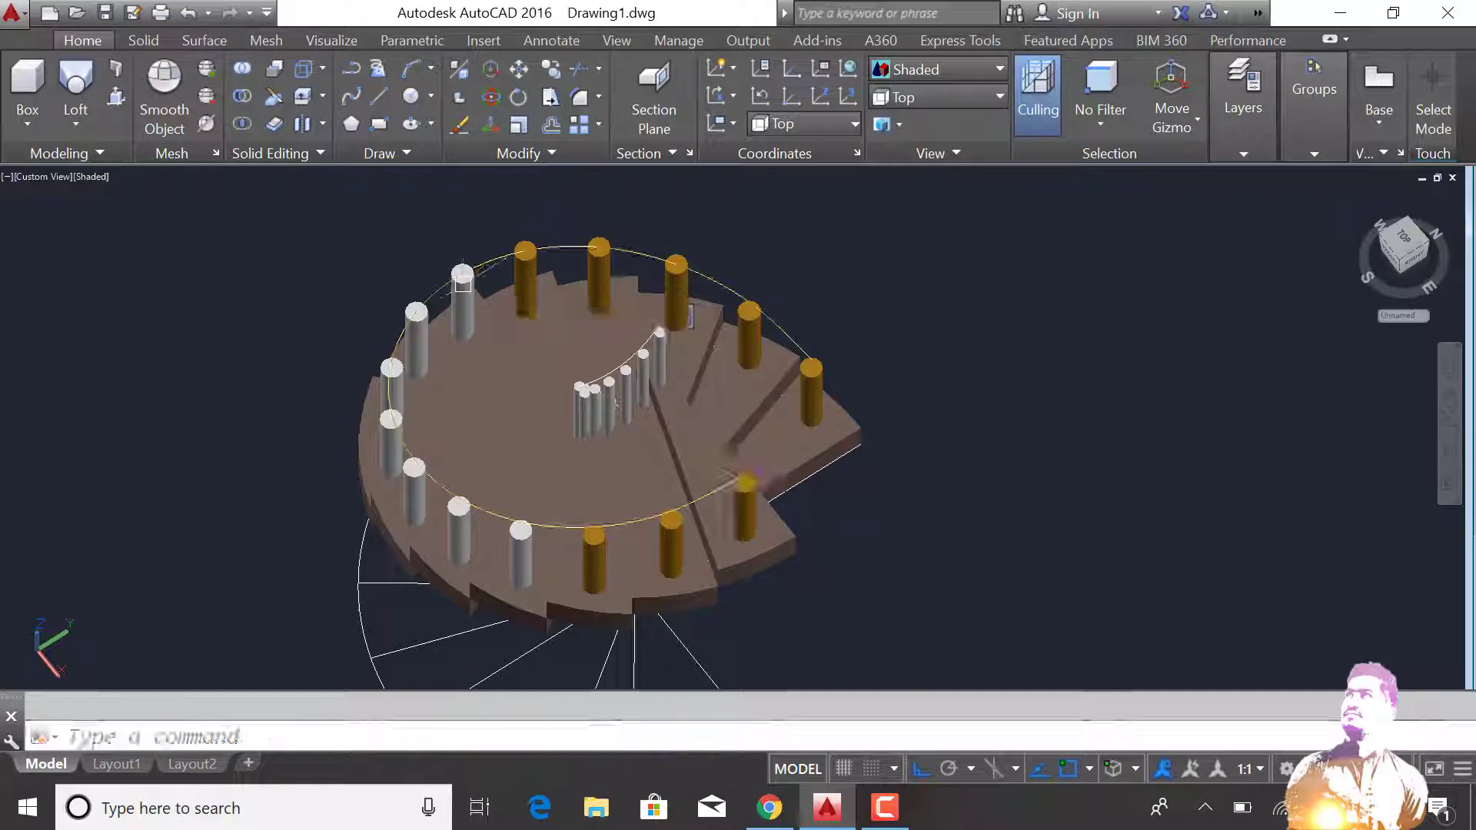
pyautogui.write('ma')
# Turn more white balusters along the left rim gold.
pyautogui.press('Return')
pyautogui.click(529, 292)
pyautogui.click(462, 307)
pyautogui.click(415, 338)
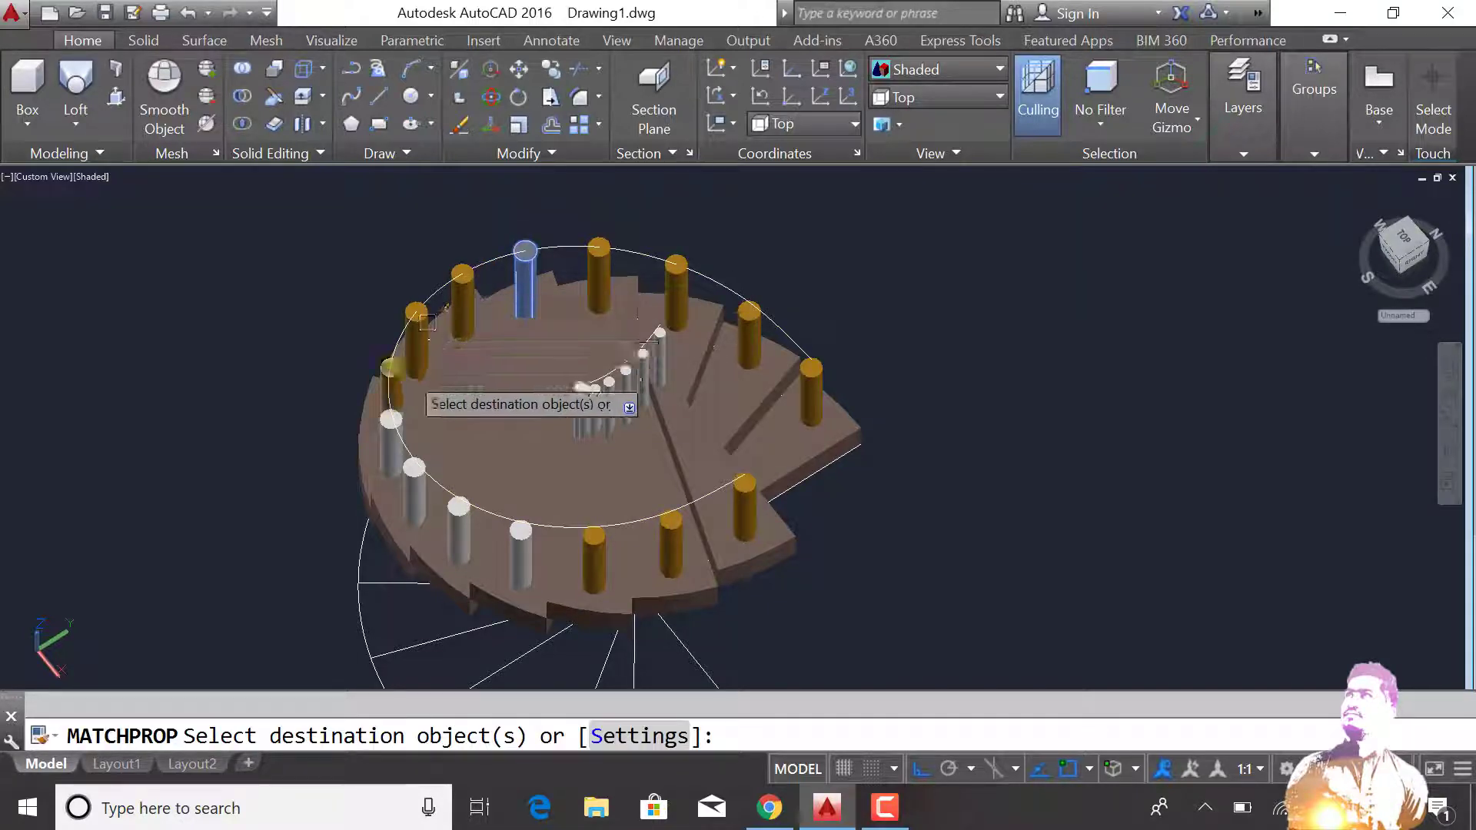
pyautogui.click(386, 435)
pyautogui.scroll(3, 593, 438)
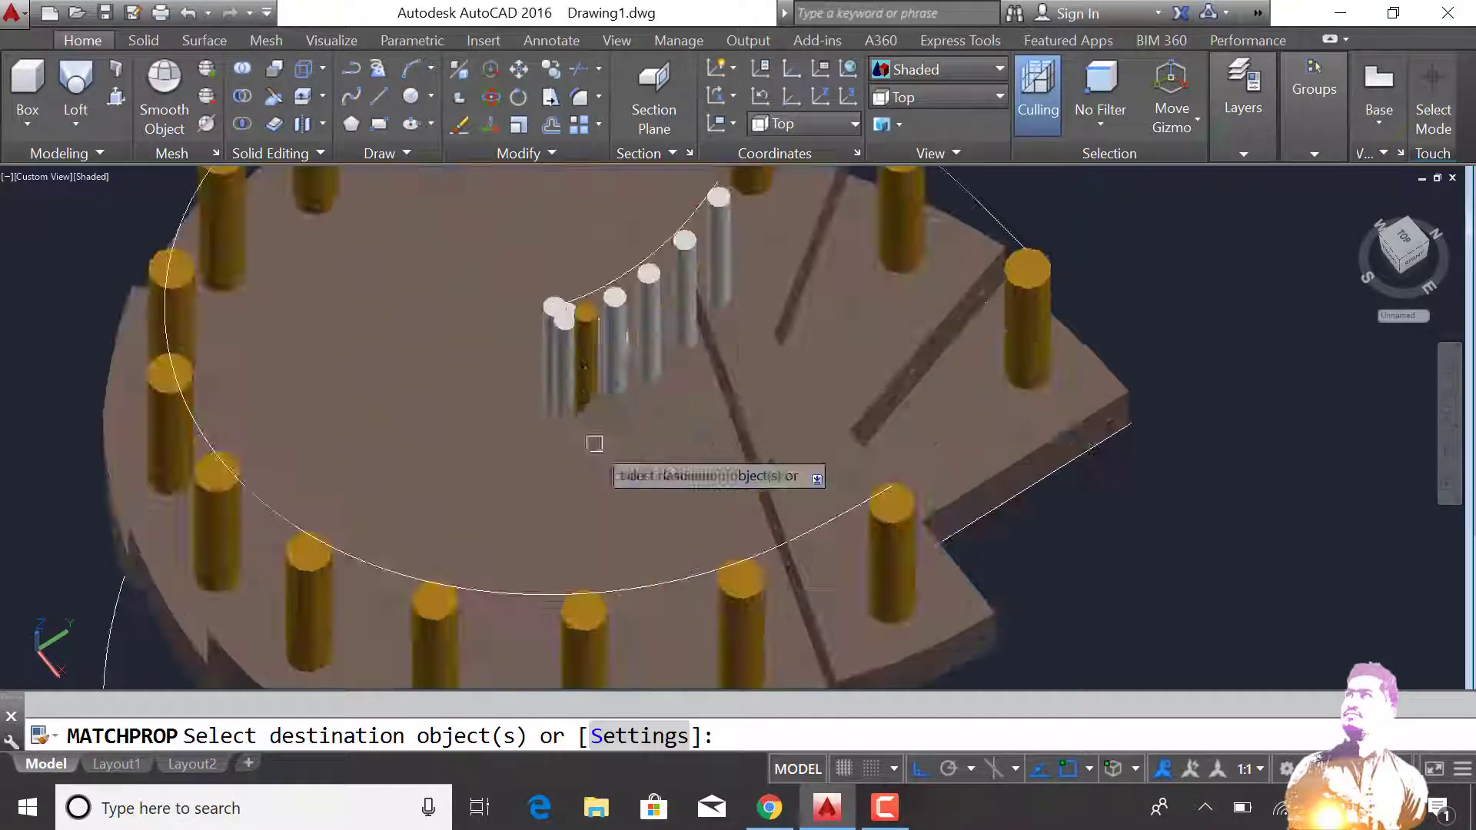
pyautogui.scroll(3, 567, 352)
# Turn the central cluster of grey balusters gold, then orbit to check the whole staircase.
pyautogui.click(604, 257)
pyautogui.click(669, 223)
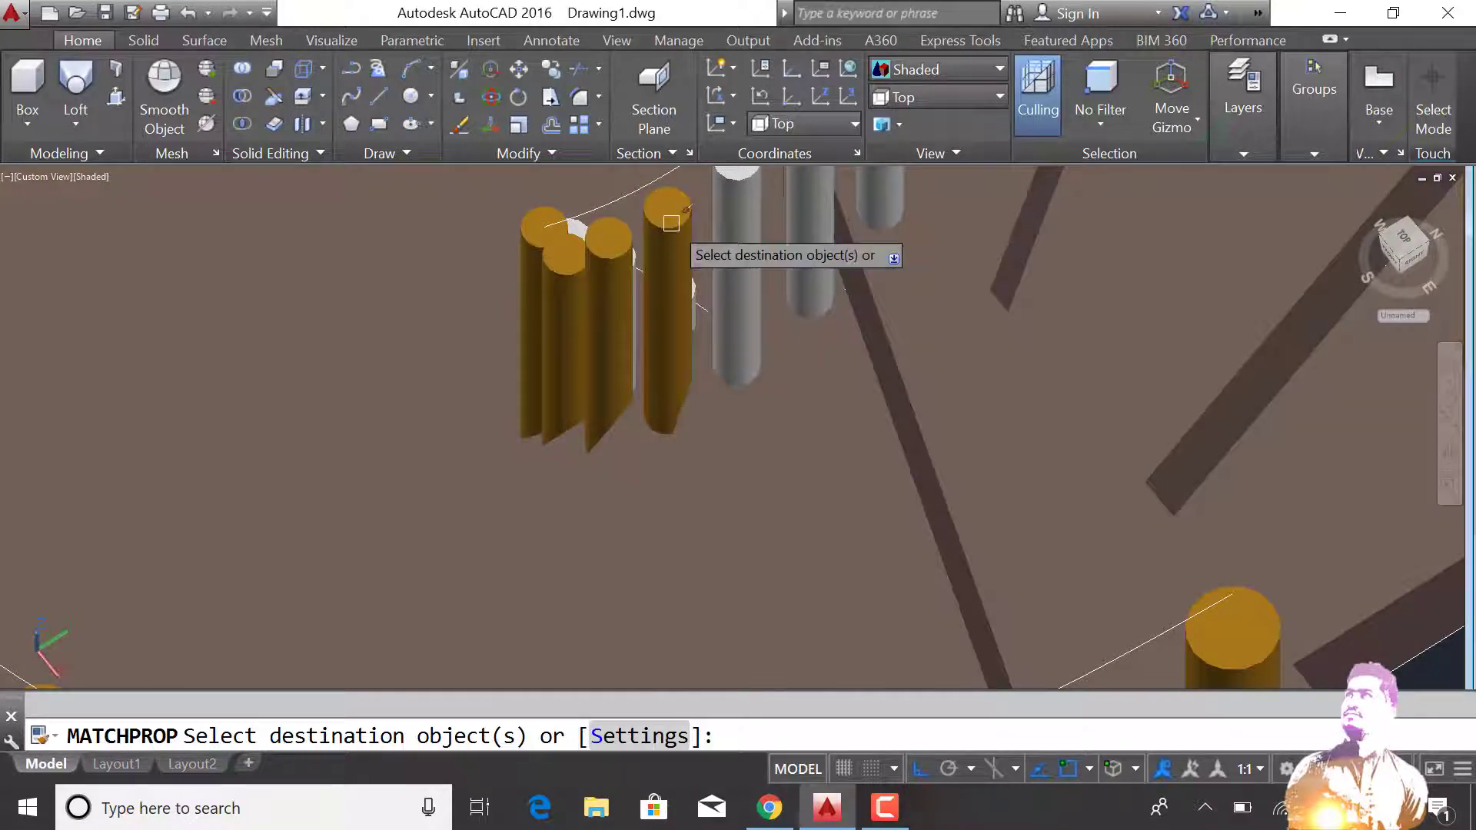
pyautogui.scroll(-3, 740, 222)
pyautogui.keyDown('shift'); pyautogui.moveTo(718, 246); pyautogui.dragTo(711, 357, button='middle'); pyautogui.keyUp('shift')
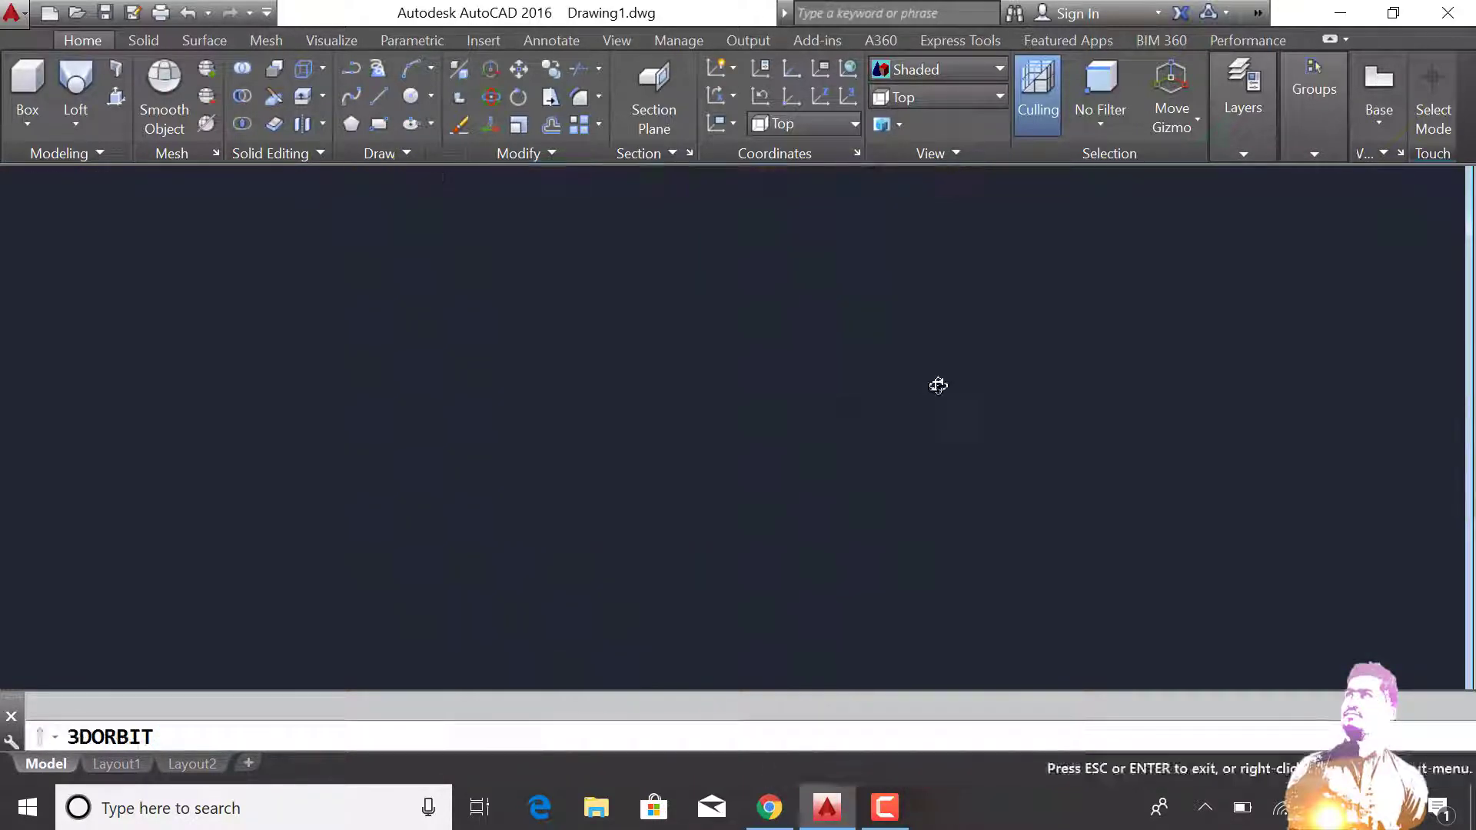
pyautogui.scroll(4, 696, 334)
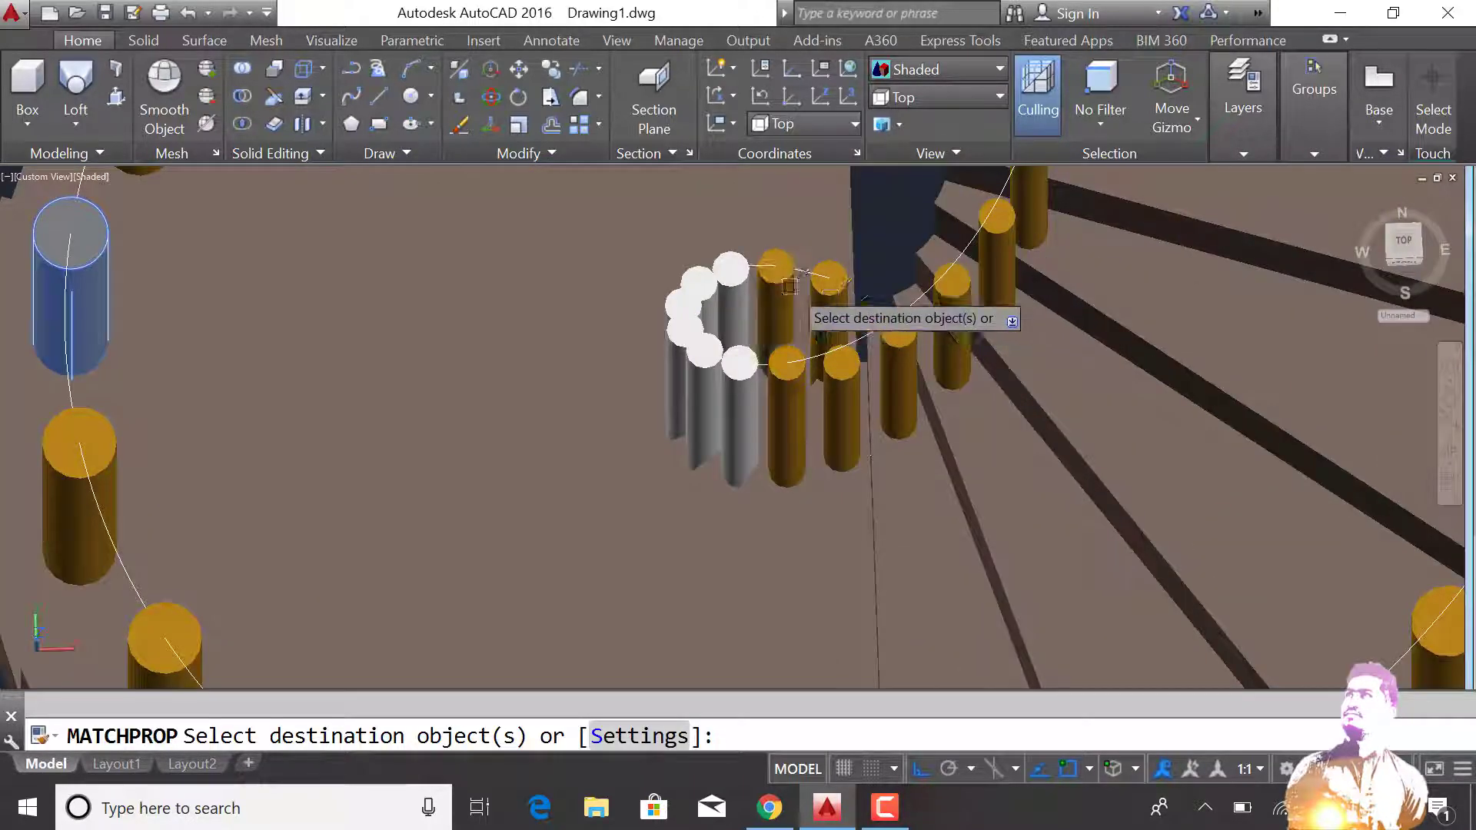
pyautogui.click(723, 367)
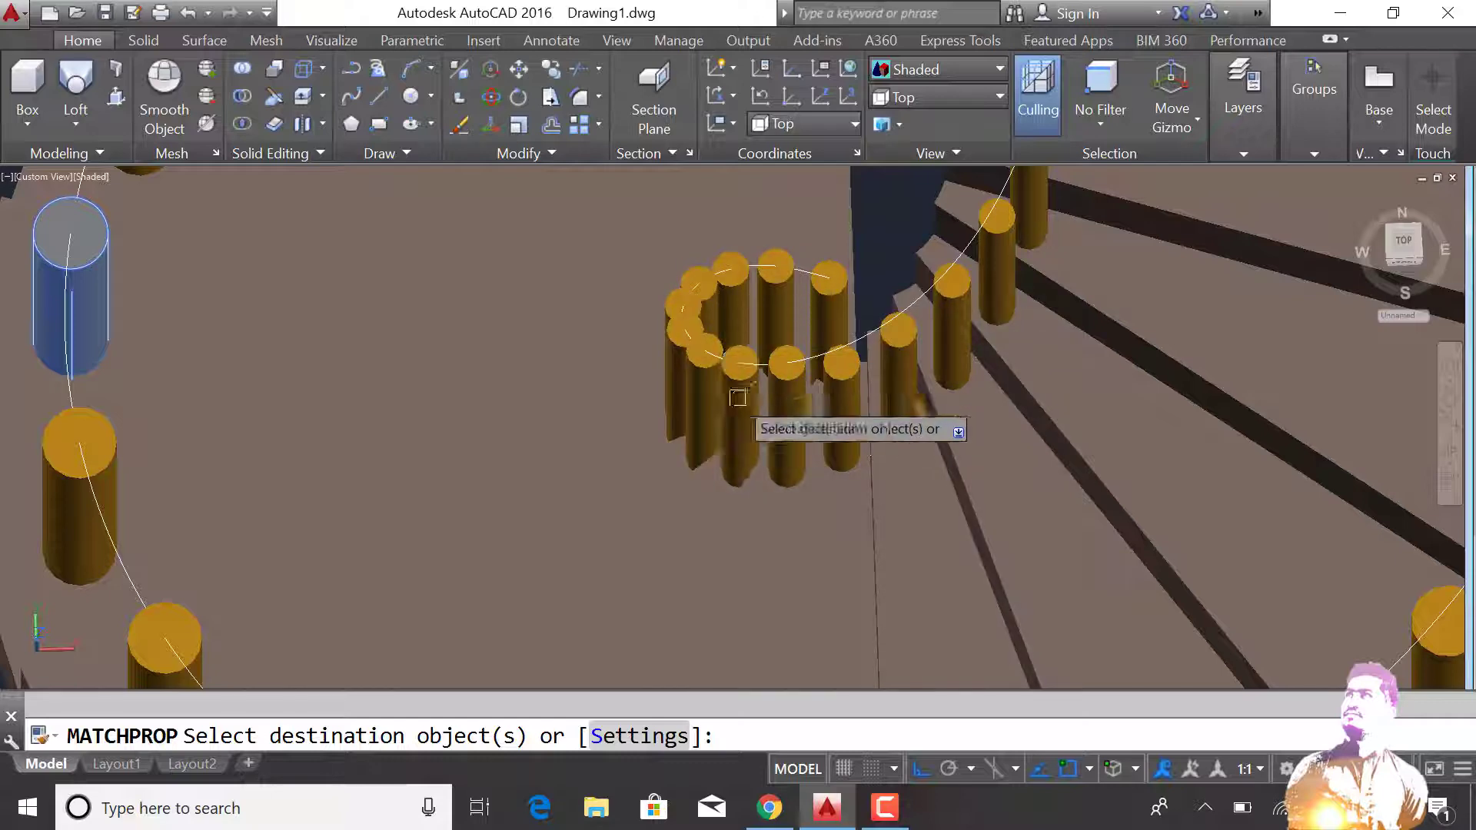
pyautogui.press('Return')
pyautogui.scroll(-6, 715, 369)
pyautogui.moveTo(715, 375)
pyautogui.keyDown('shift'); pyautogui.mouseDown(button='middle')
pyautogui.moveTo(584, 451)
pyautogui.moveTo(821, 535)
pyautogui.moveTo(967, 501)
pyautogui.mouseUp(button='middle'); pyautogui.keyUp('shift')
# Give the profile circle a diameter of 2 and place a copy beside it.
pyautogui.write('d')
pyautogui.press('Return')
pyautogui.write('2')
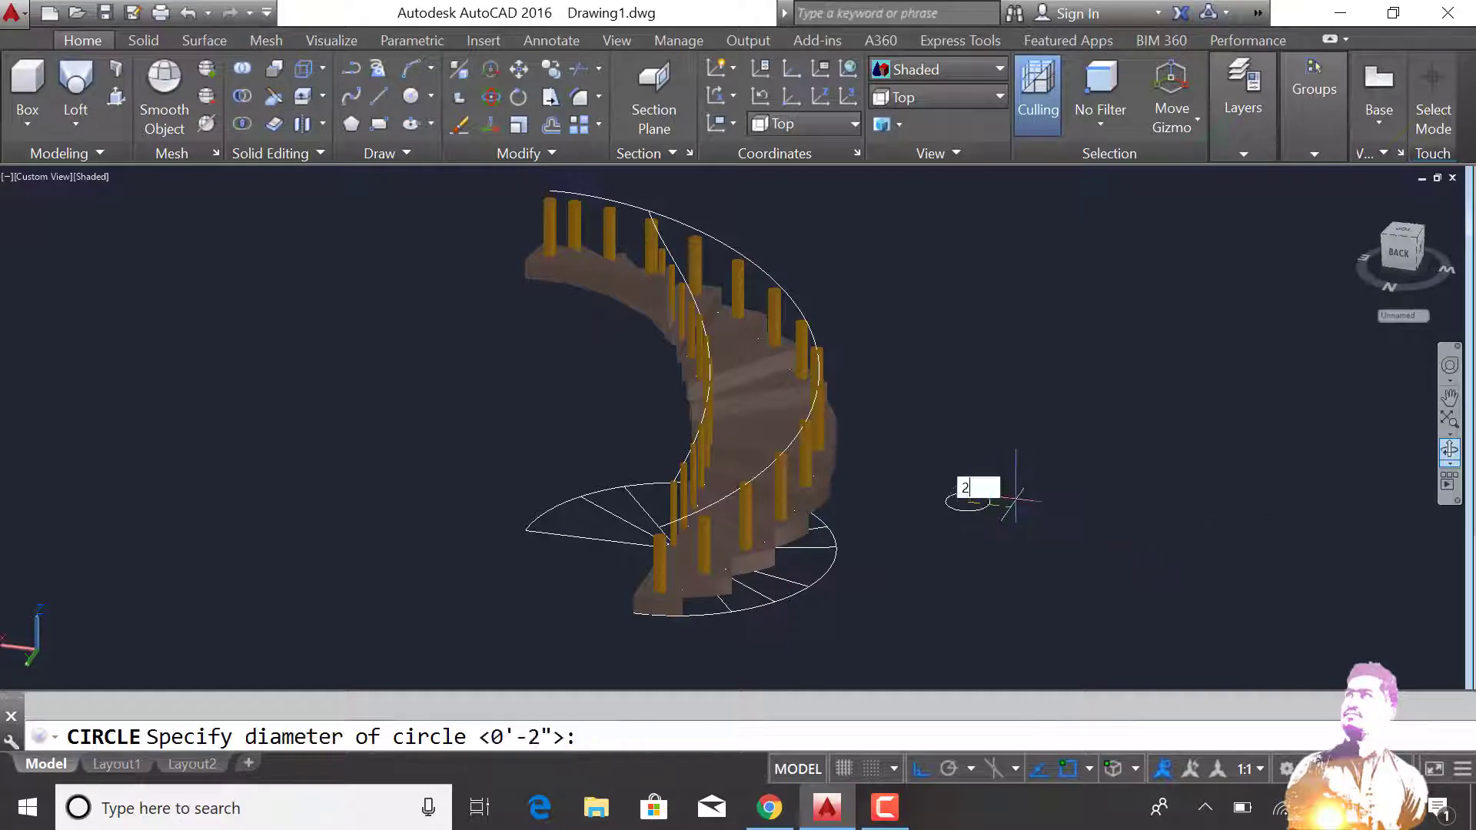
pyautogui.write('co')
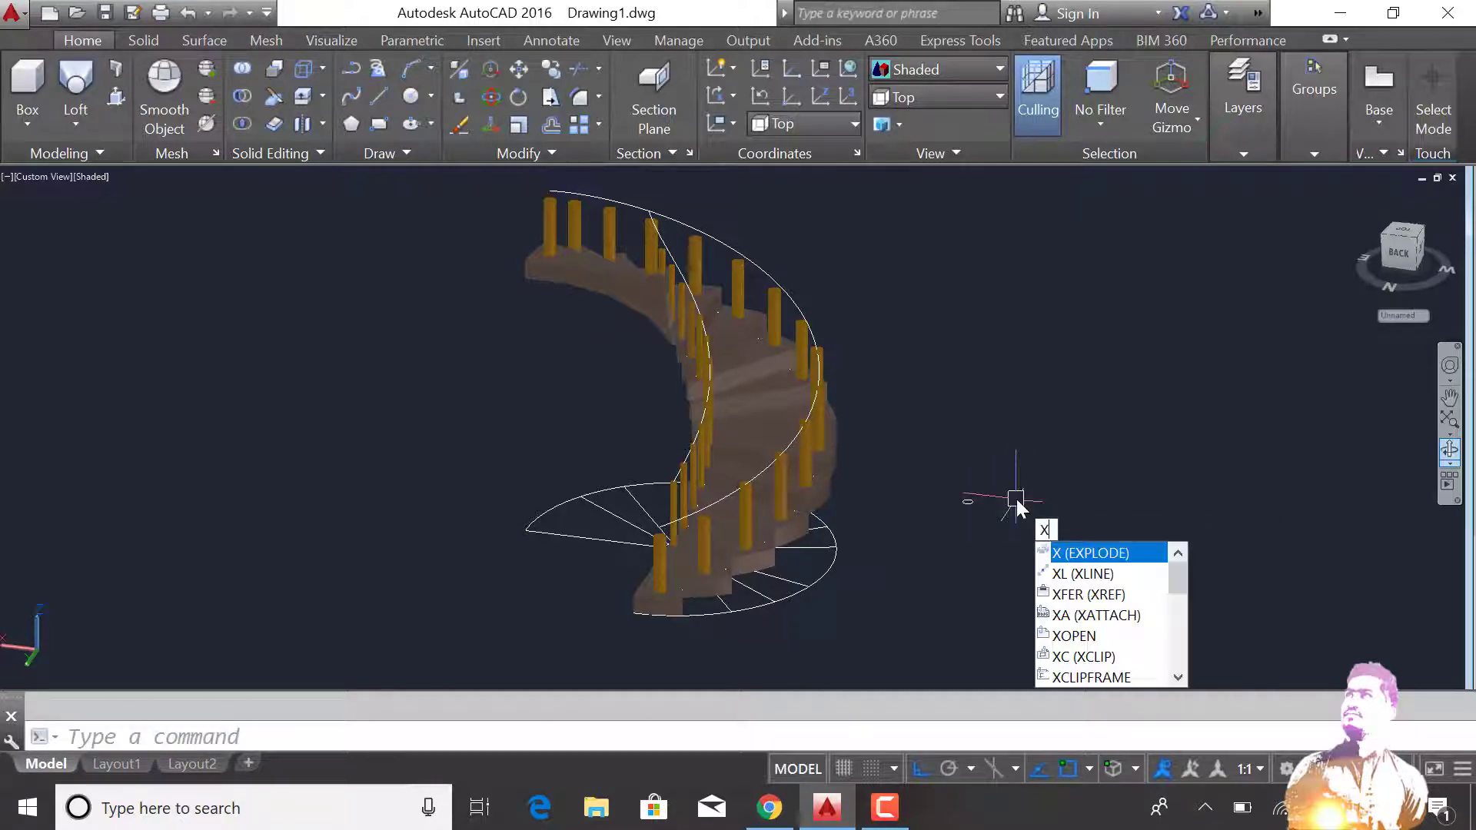
pyautogui.press('Return')
pyautogui.click(968, 501)
pyautogui.press('Return')
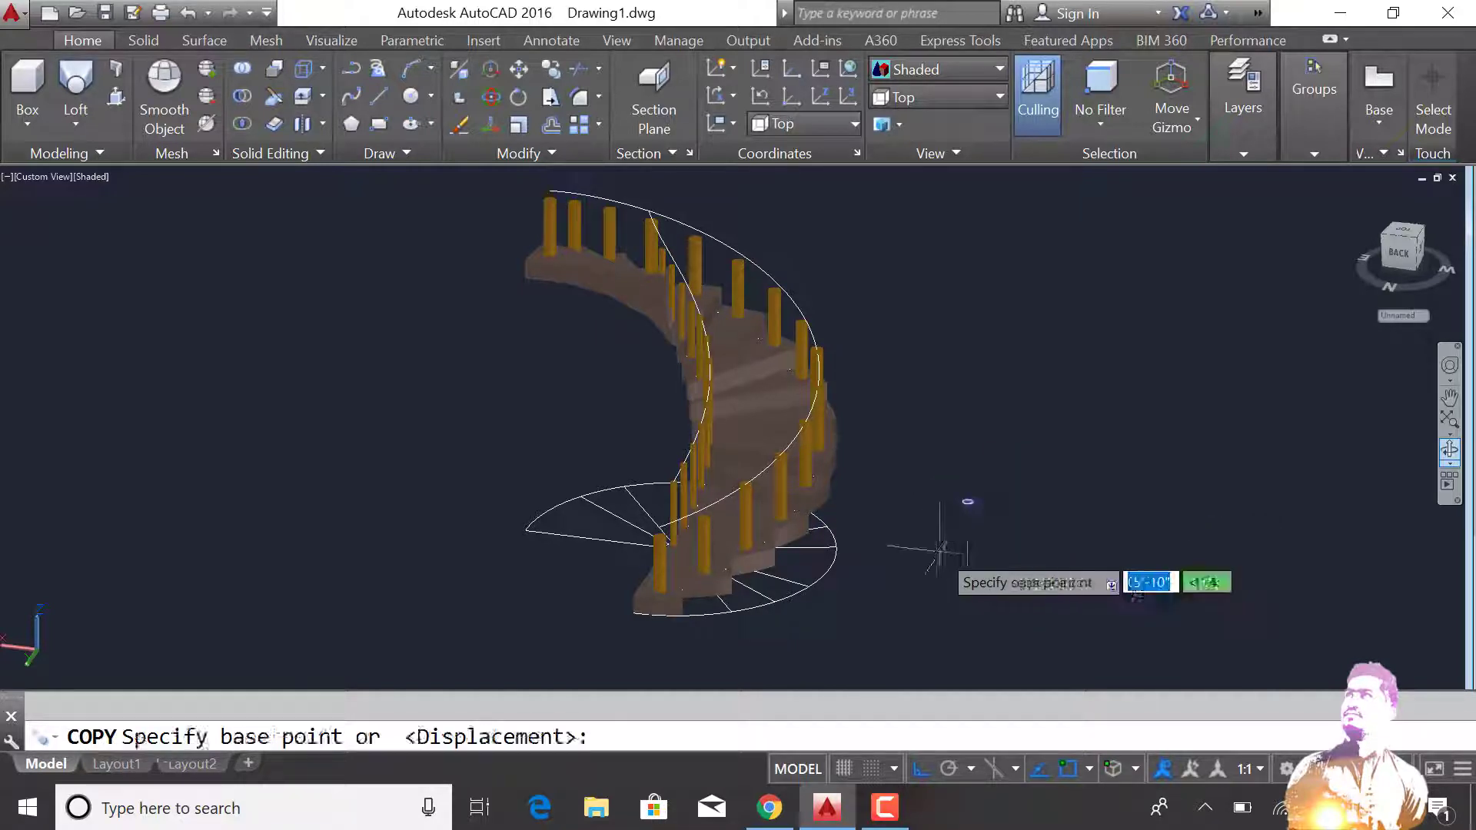
pyautogui.click(1046, 511)
pyautogui.press('Return')
# Sweep one circle along the outer helix to form the first handrail.
pyautogui.press('Return')
pyautogui.click(1033, 554)
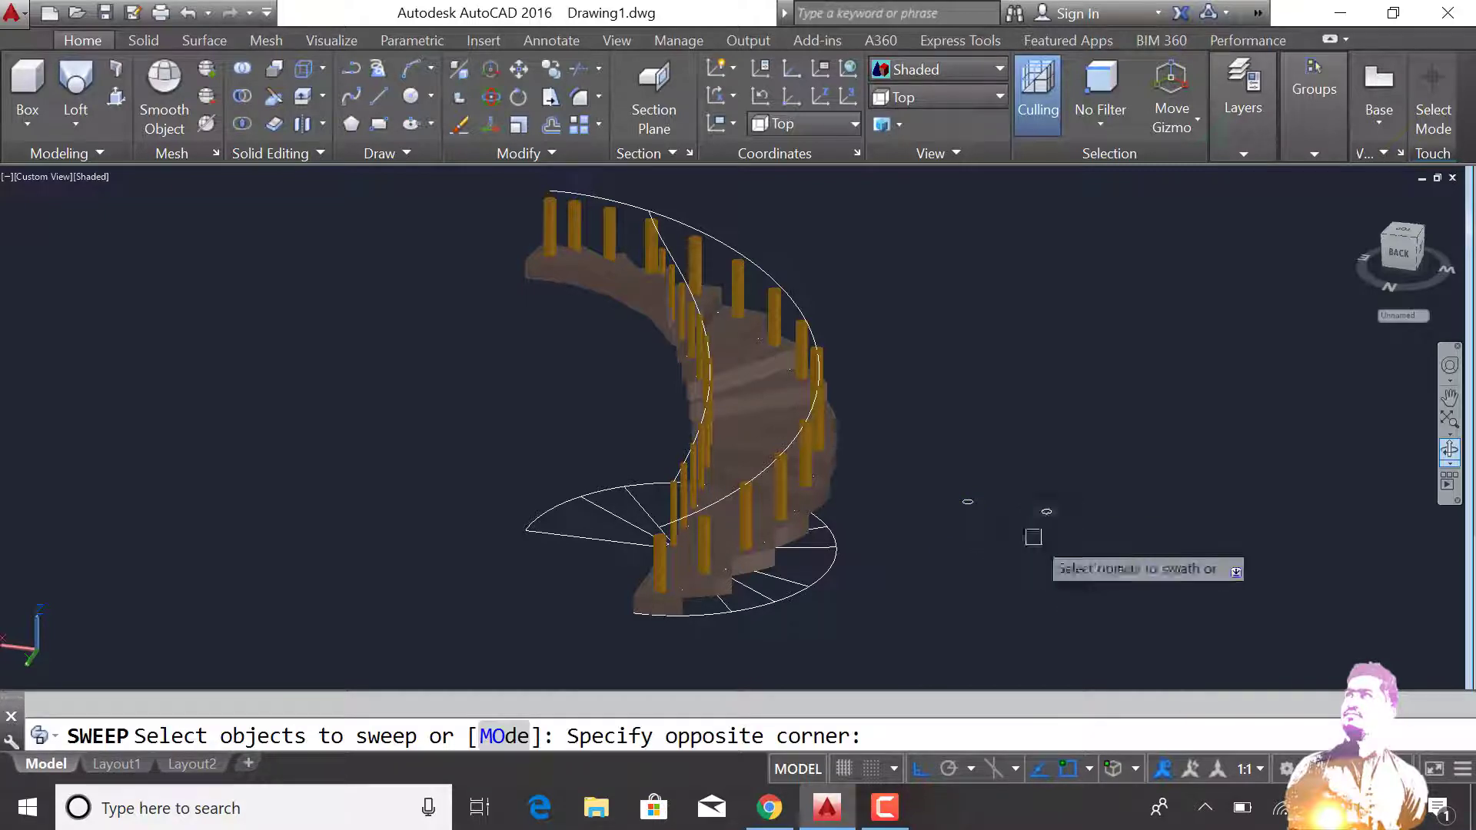
pyautogui.click(946, 484)
pyautogui.press('Return')
pyautogui.click(726, 494)
# Sweep the second circle along the inner helix to form the other handrail.
pyautogui.press('Return')
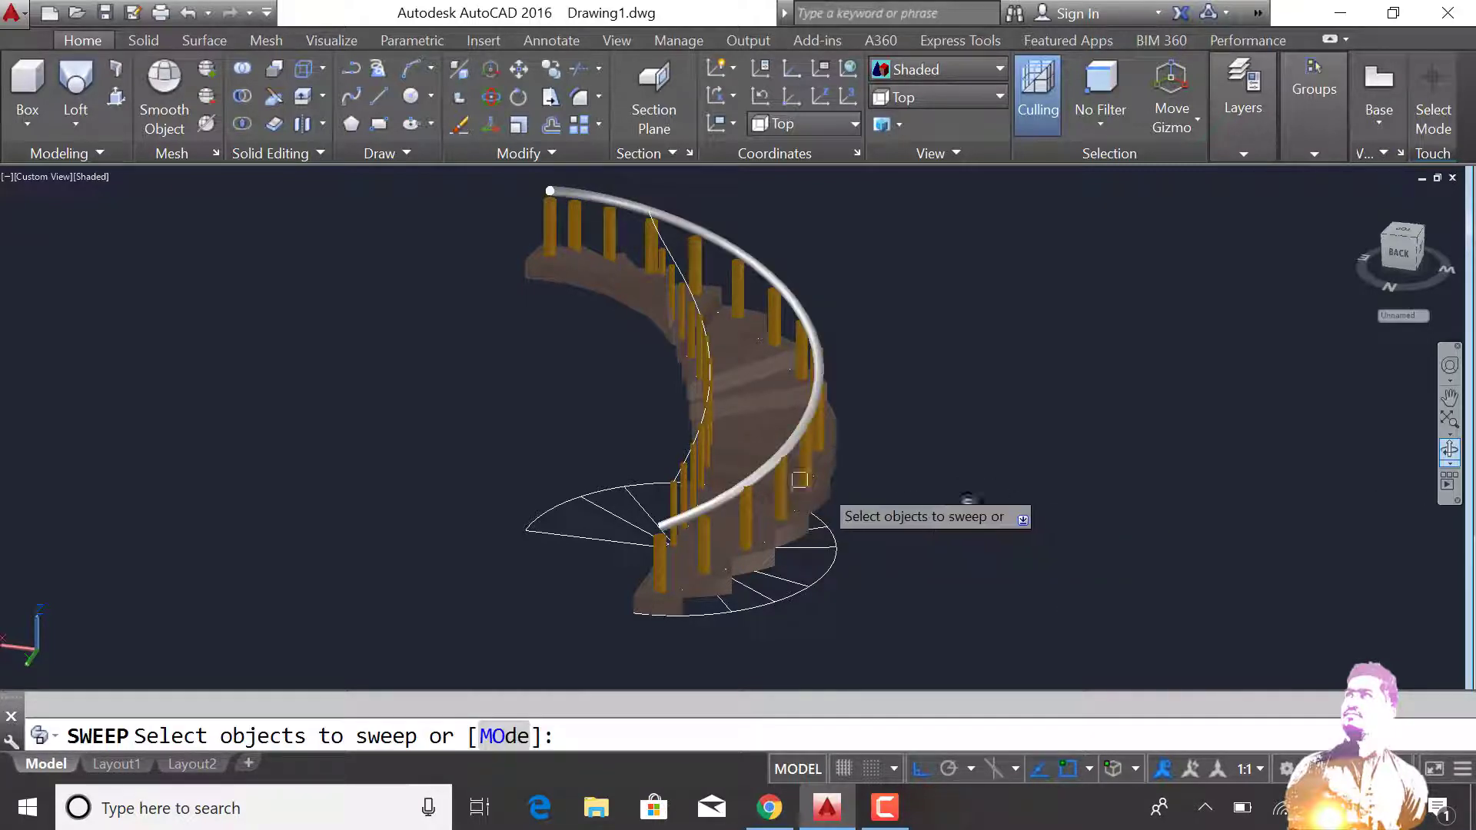
pyautogui.scroll(3, 603, 422)
pyautogui.scroll(3, 590, 435)
pyautogui.click(590, 436)
pyautogui.press('Return')
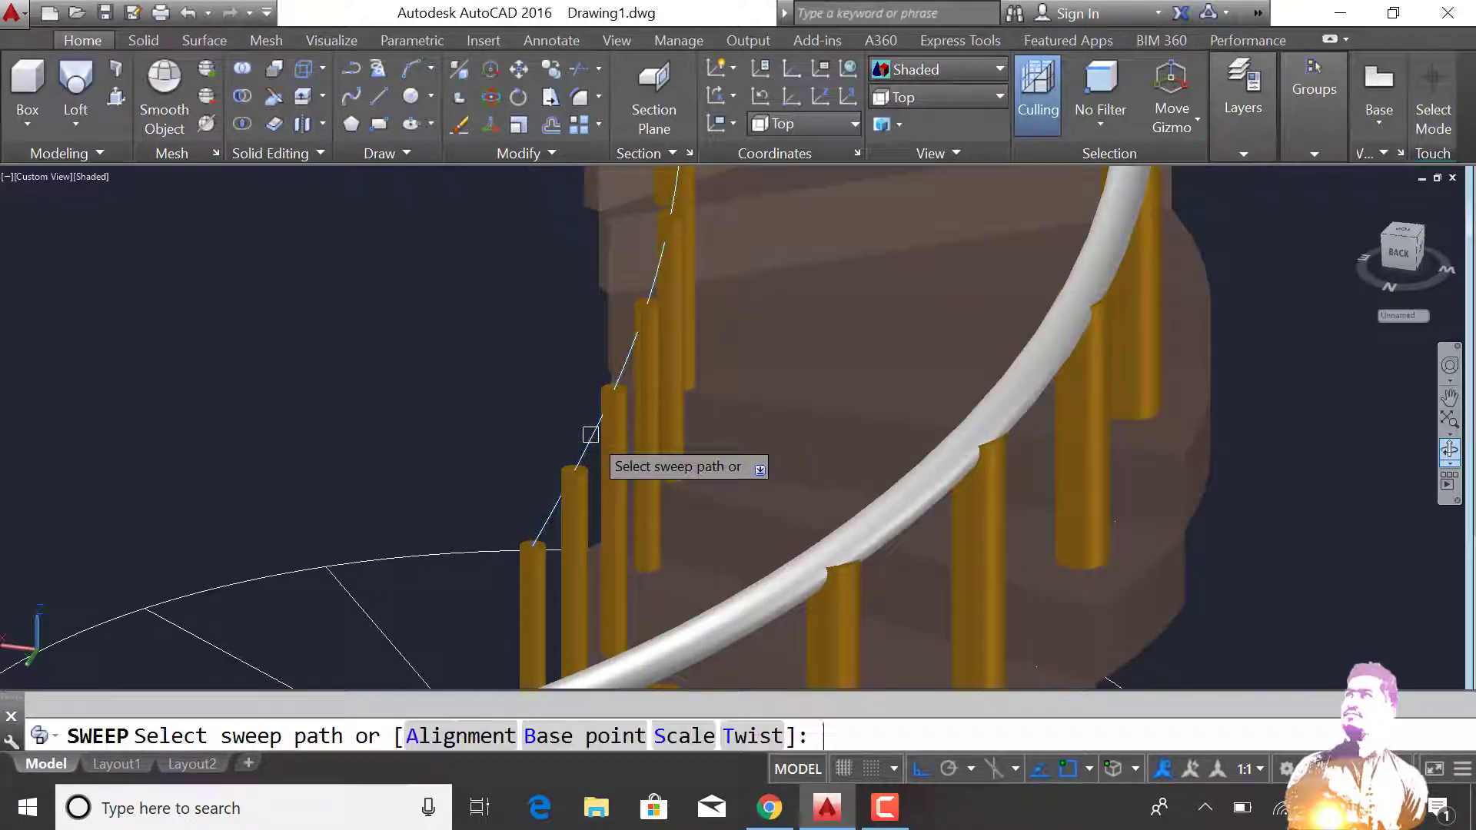
pyautogui.write('swee')
pyautogui.press('Return')
pyautogui.scroll(-3, 637, 458)
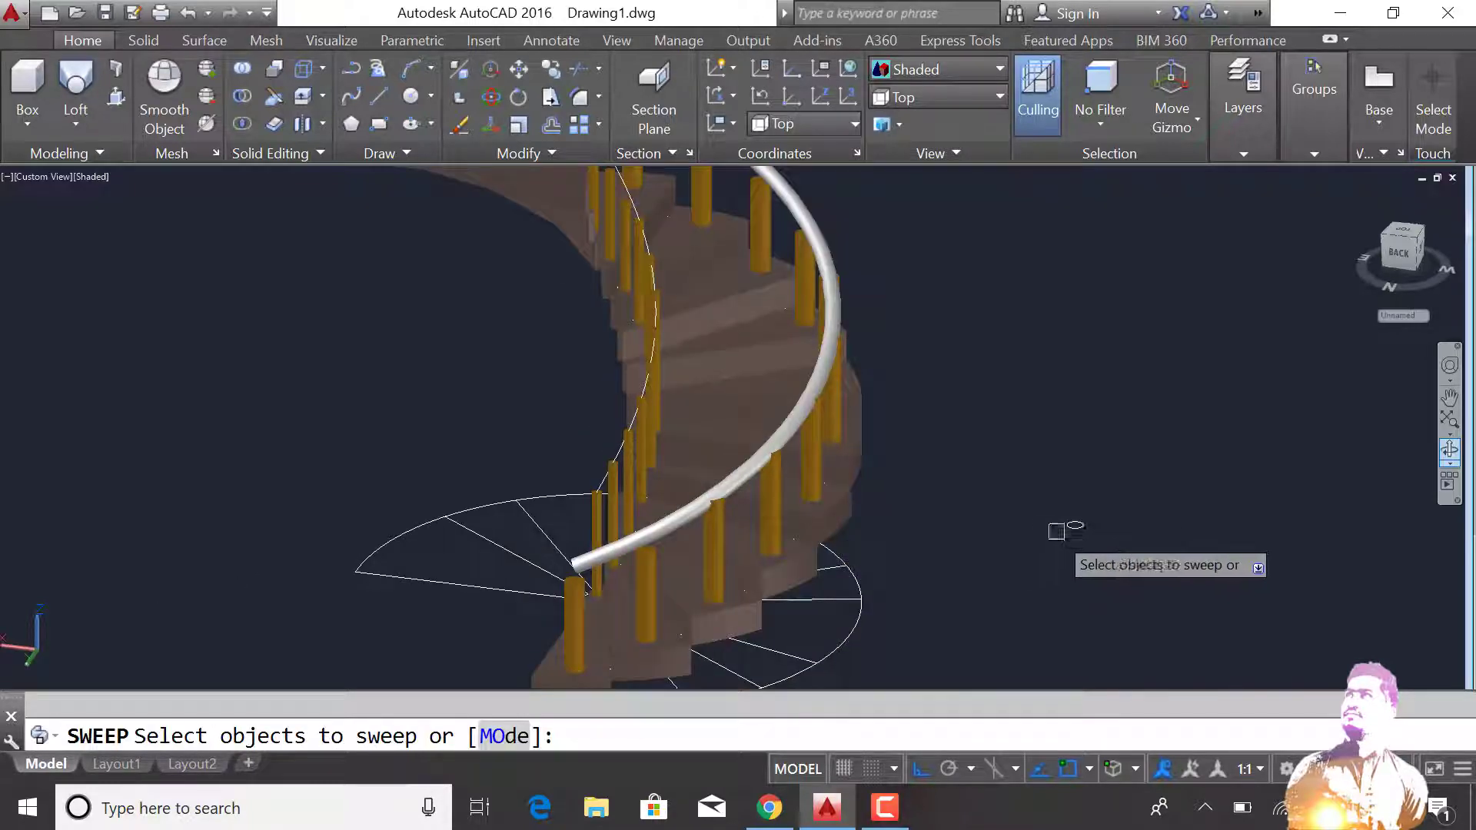
pyautogui.press('Return')
pyautogui.click(626, 438)
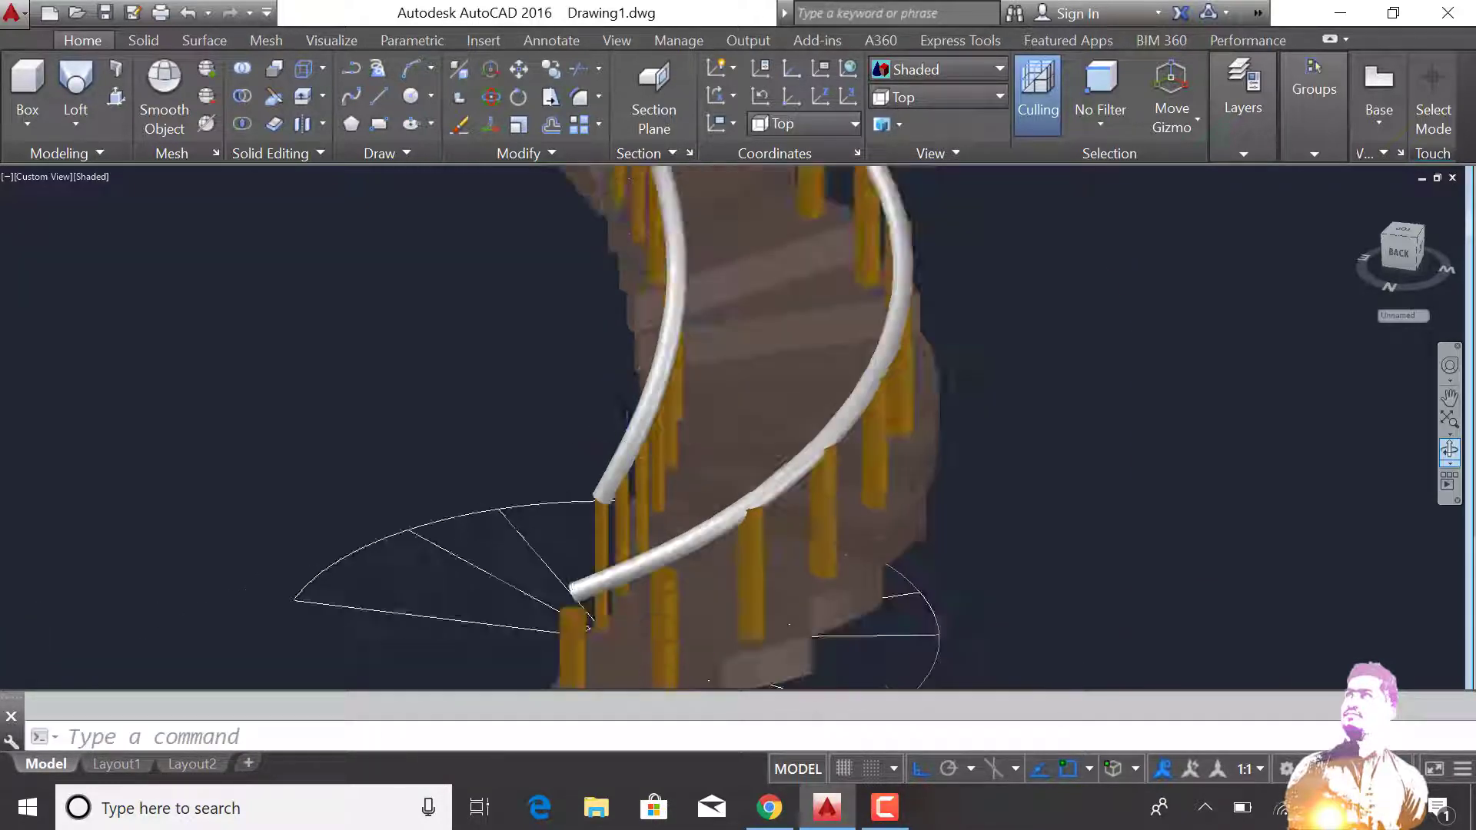
# Copy a gold baluster's material onto the handrails.
pyautogui.click(835, 489)
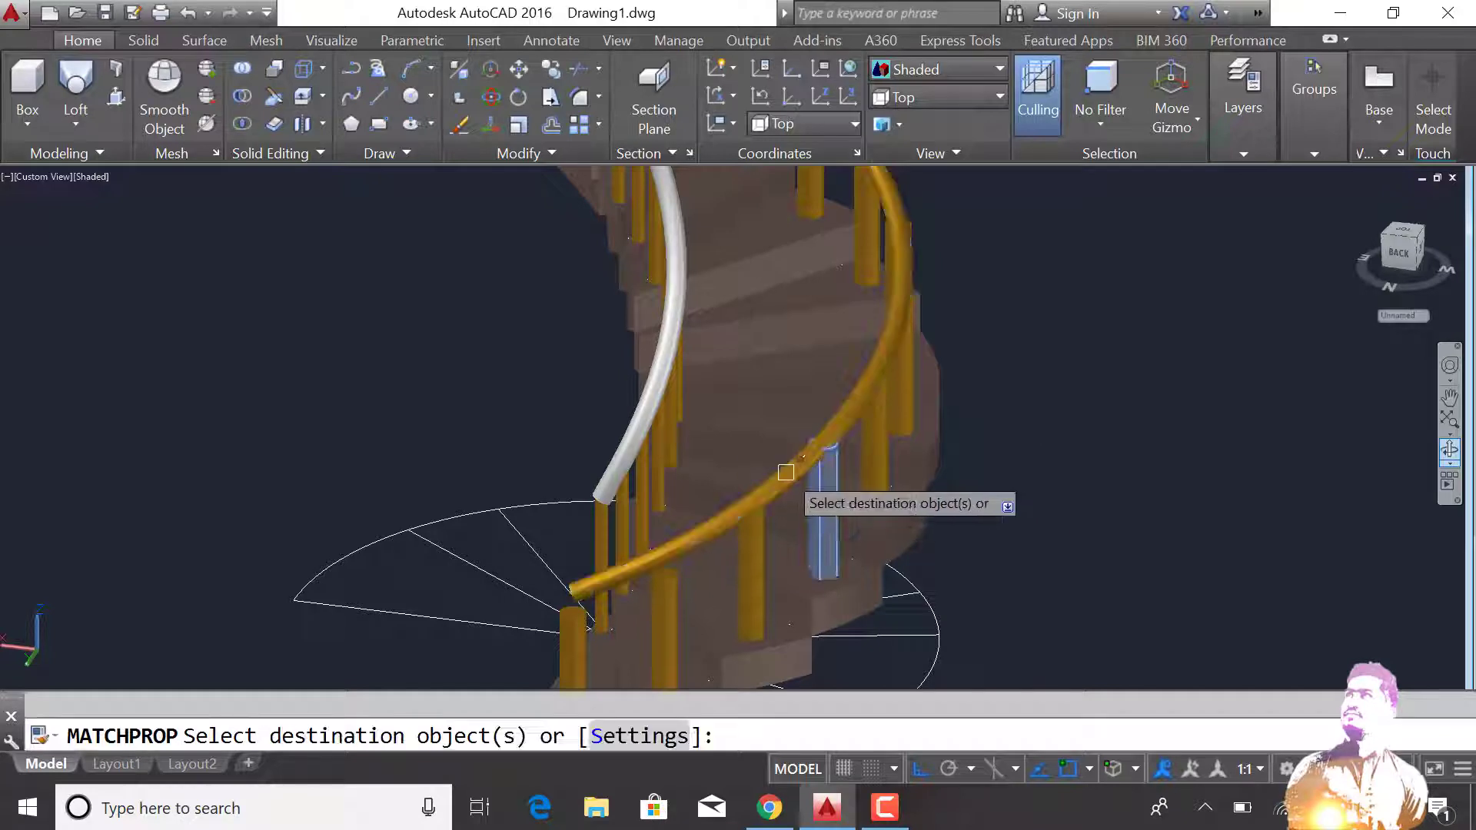
pyautogui.click(785, 467)
pyautogui.press('Return')
# Turn the panel layer back on and zoom to fit the whole staircase.
pyautogui.scroll(-5, 767, 441)
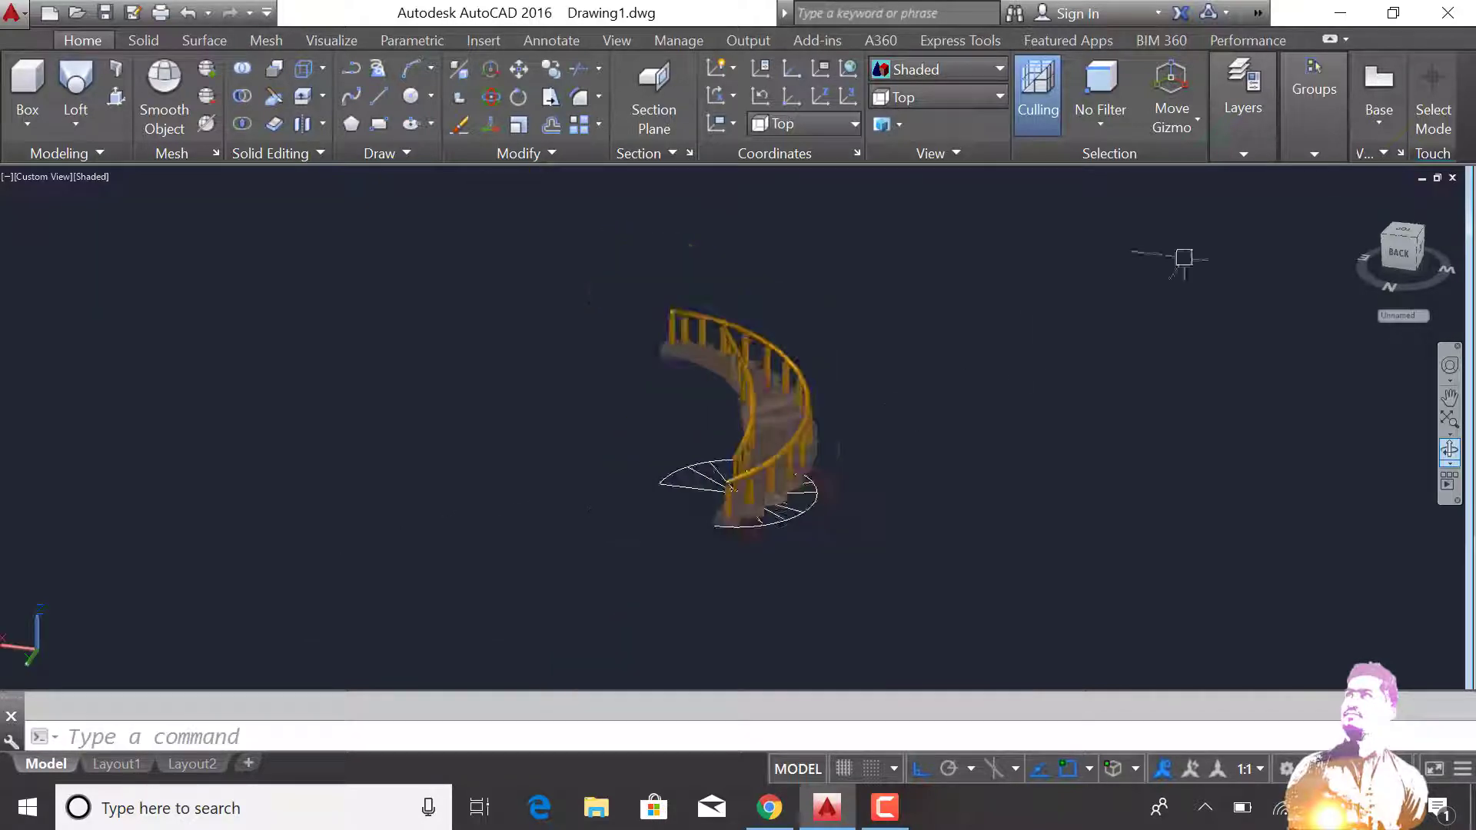
pyautogui.click(1243, 153)
pyautogui.click(1146, 179)
pyautogui.click(1056, 236)
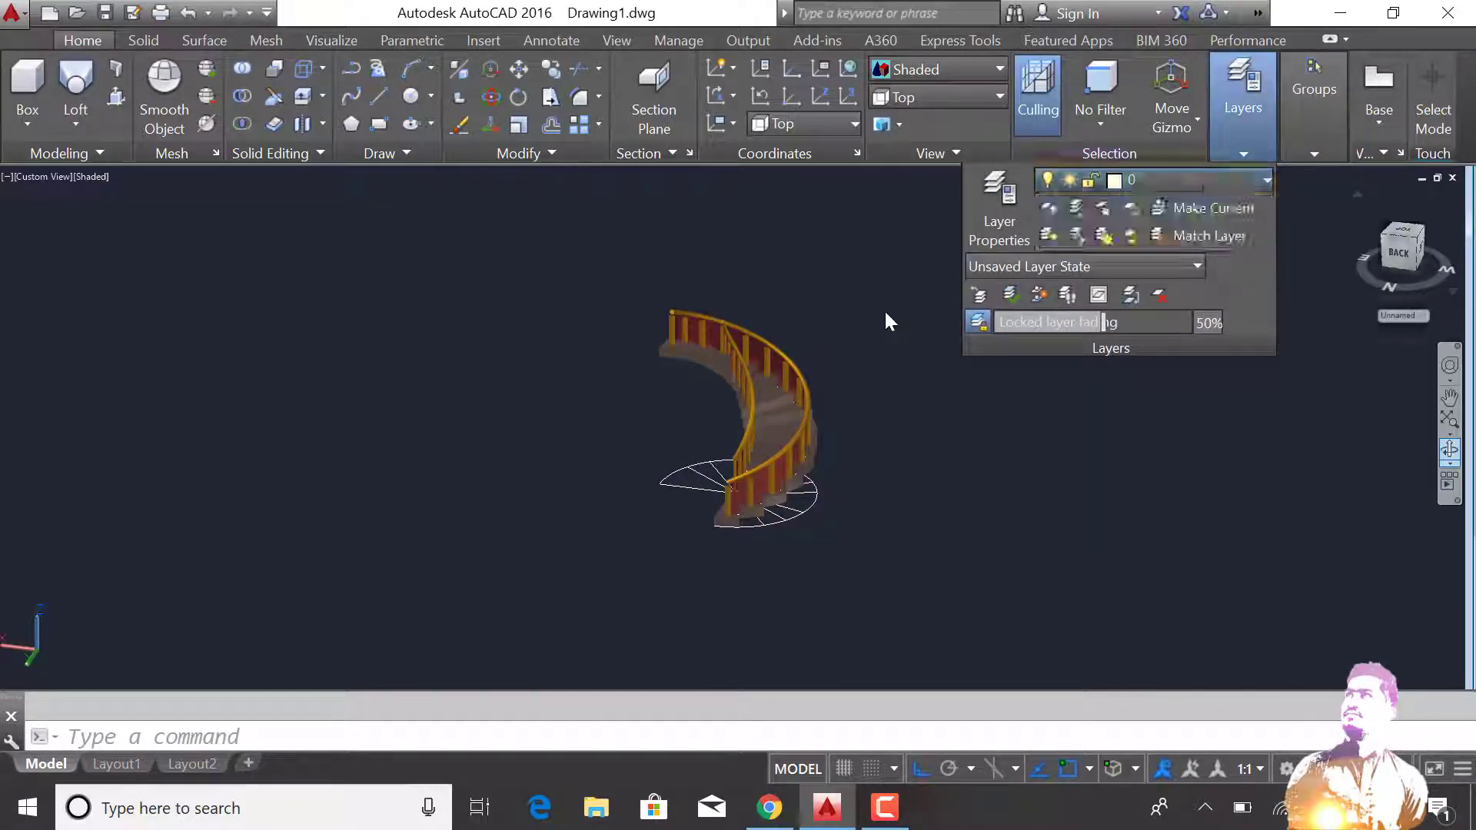
pyautogui.middleClick(885, 308)
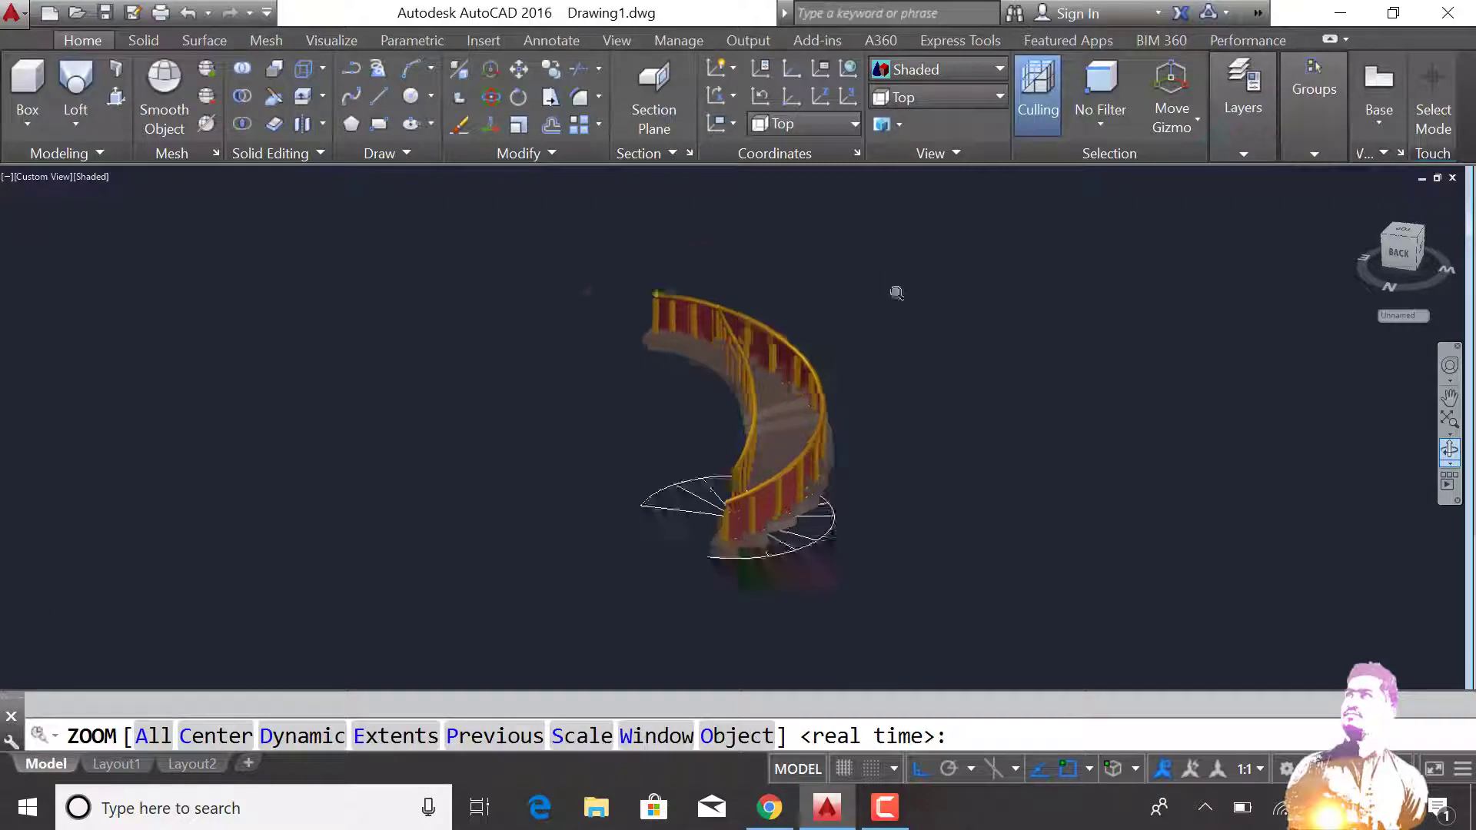
pyautogui.click(1450, 450)
pyautogui.moveTo(1015, 422)
pyautogui.mouseDown()
pyautogui.moveTo(758, 412)
pyautogui.moveTo(940, 643)
pyautogui.mouseUp()
pyautogui.press('Escape')
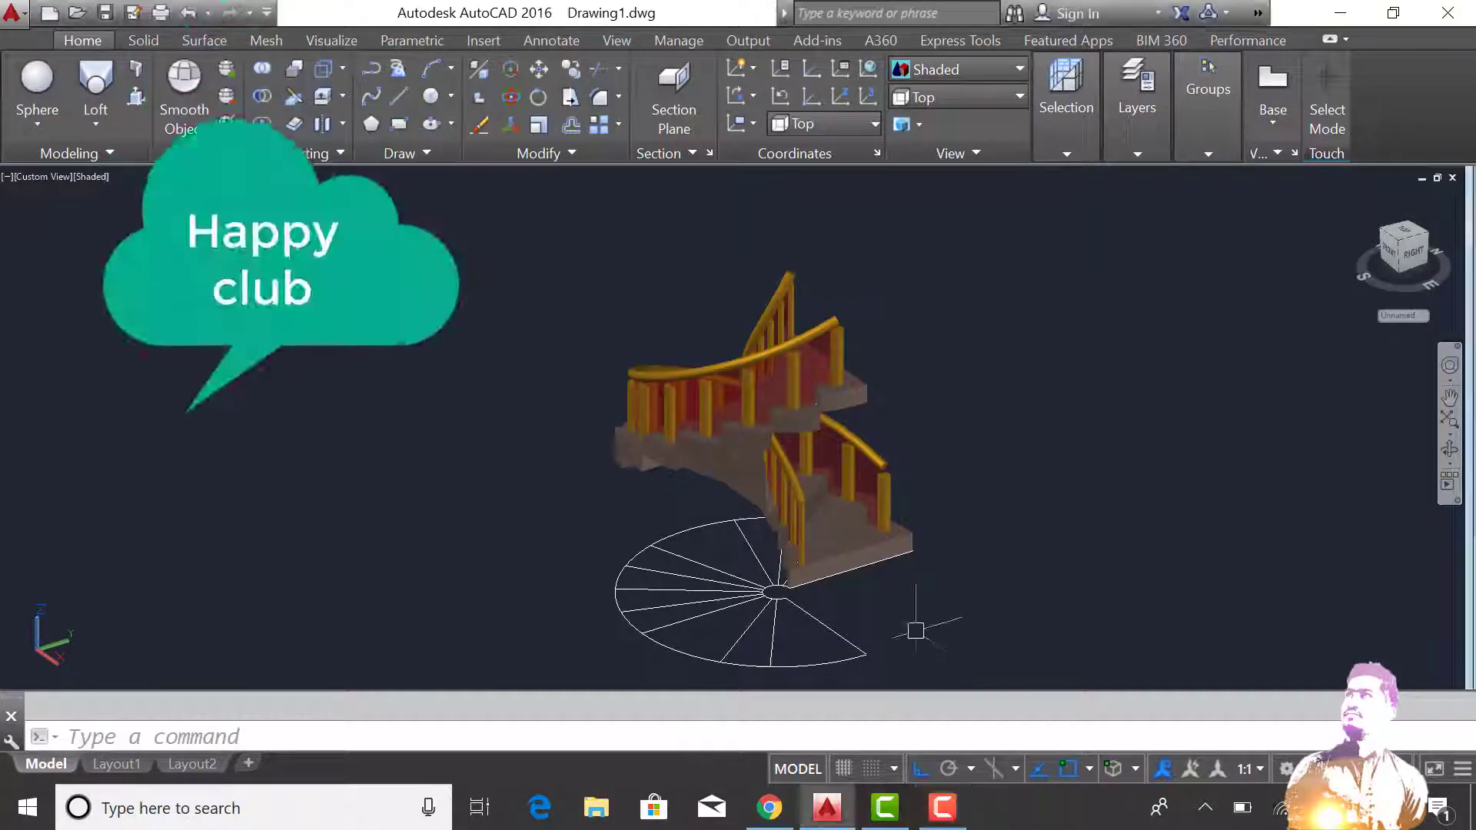
# Erase the base circle and the leftover spoke lines.
pyautogui.click(916, 630)
pyautogui.click(496, 596)
pyautogui.press('Delete')
pyautogui.scroll(3, 702, 543)
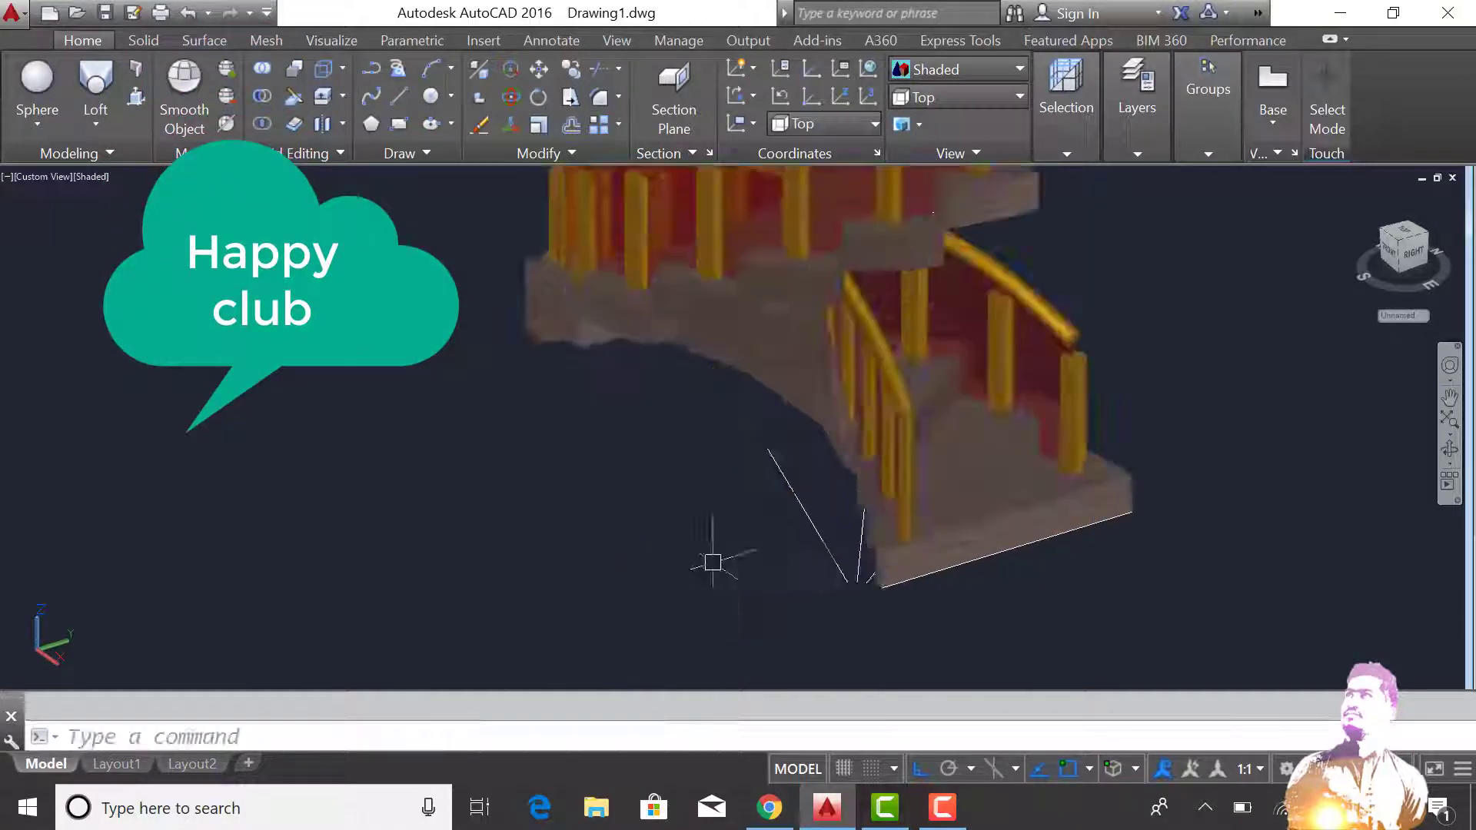
pyautogui.click(868, 511)
pyautogui.click(780, 549)
pyautogui.scroll(3, 807, 561)
pyautogui.click(828, 573)
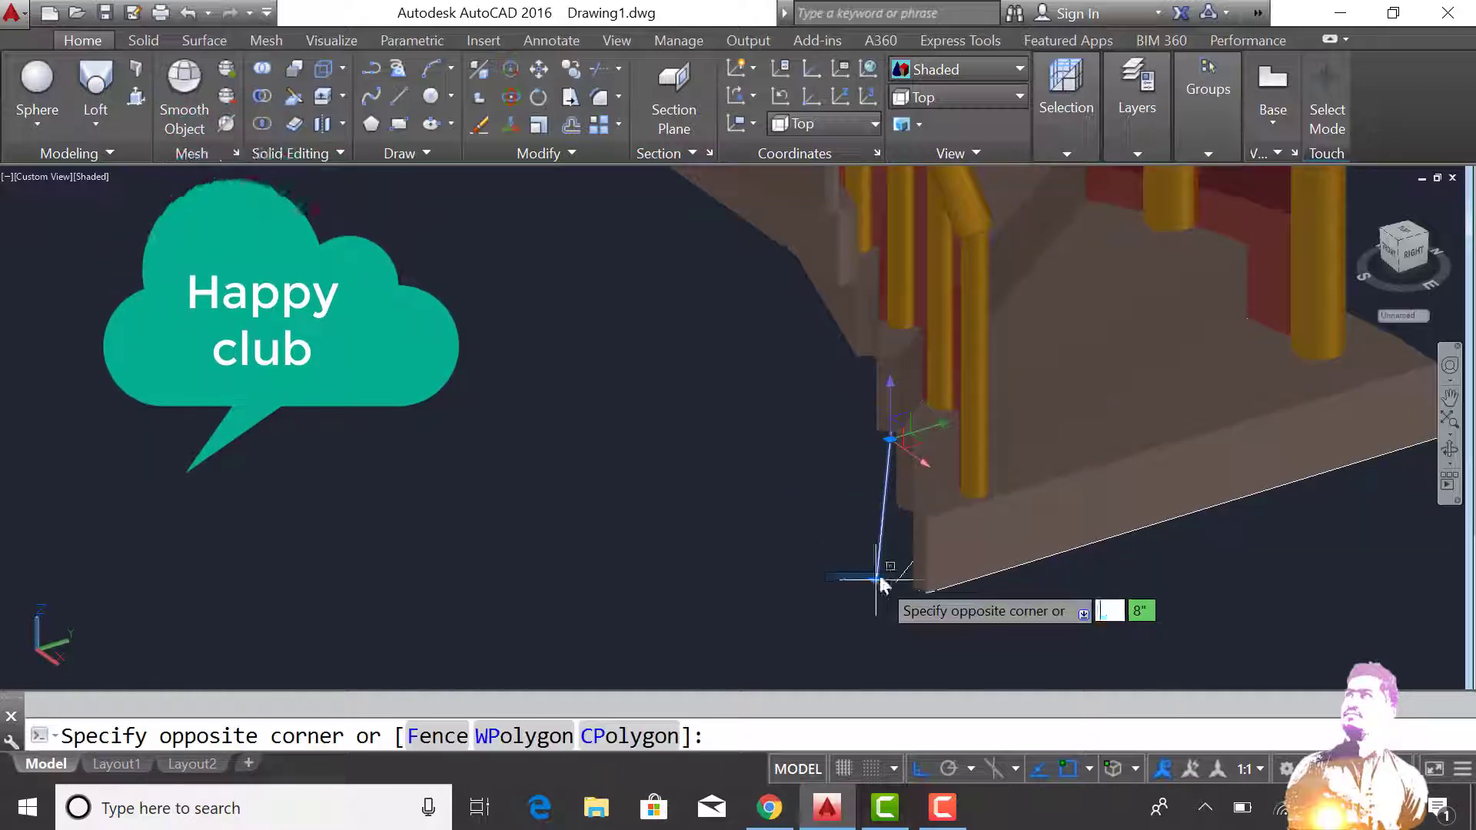
pyautogui.click(892, 577)
pyautogui.press('Delete')
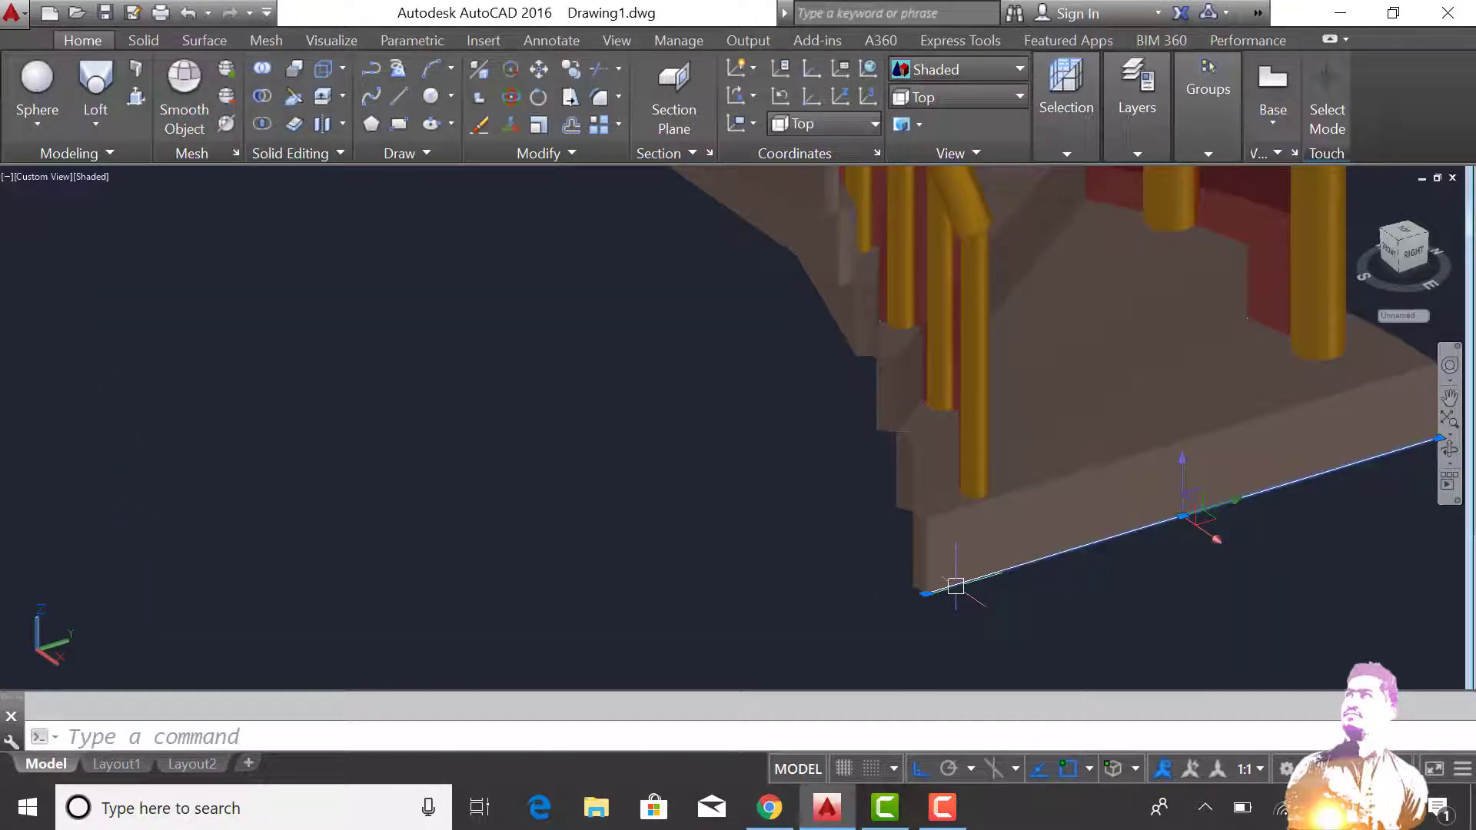
# Orbit to view the finished staircase from above.
pyautogui.scroll(-5, 955, 586)
pyautogui.click(1450, 450)
pyautogui.moveTo(1038, 488)
pyautogui.mouseDown()
pyautogui.moveTo(853, 514)
pyautogui.moveTo(838, 500)
pyautogui.moveTo(1041, 507)
pyautogui.moveTo(935, 512)
pyautogui.mouseUp()
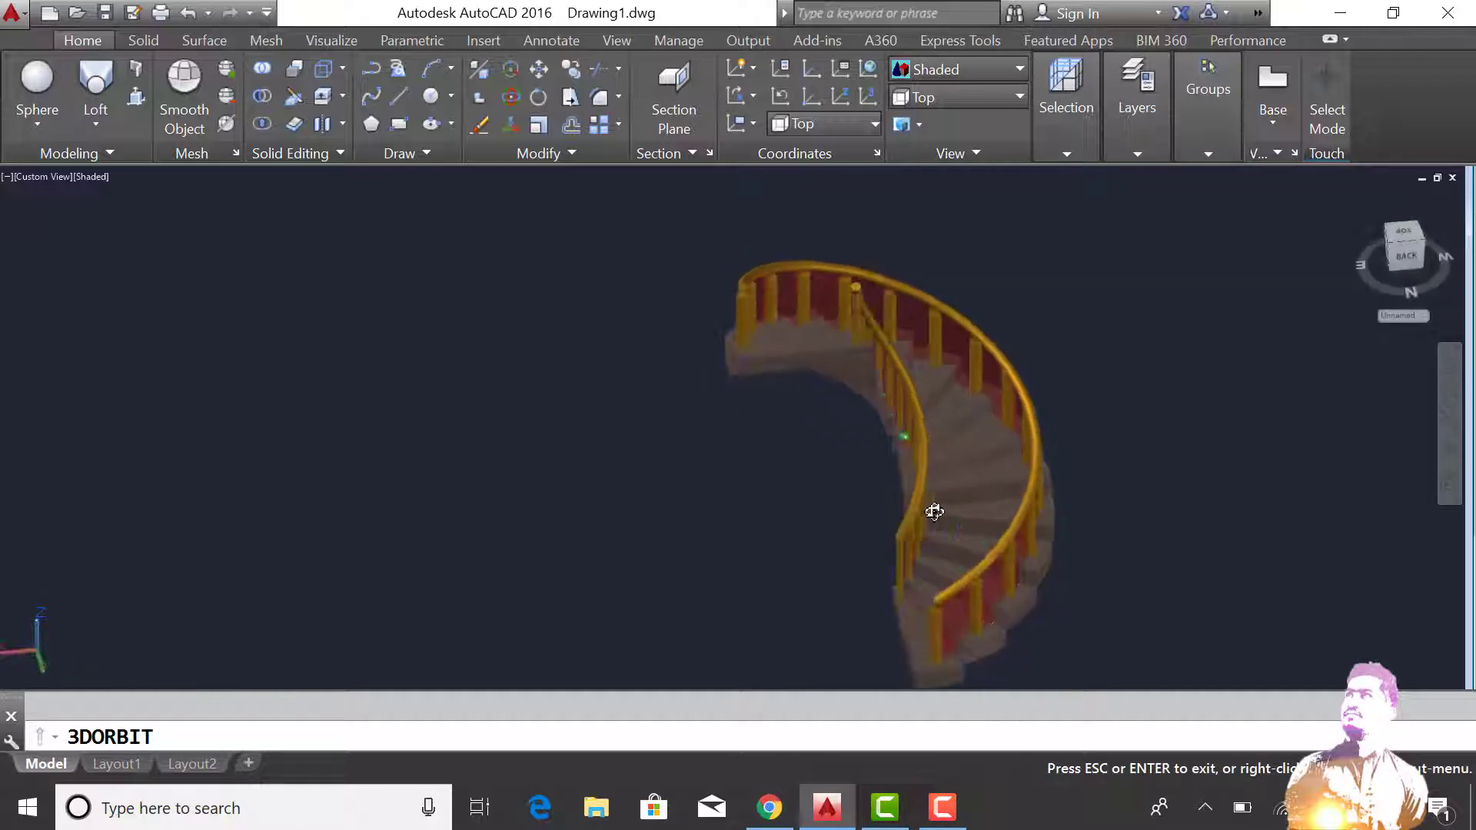